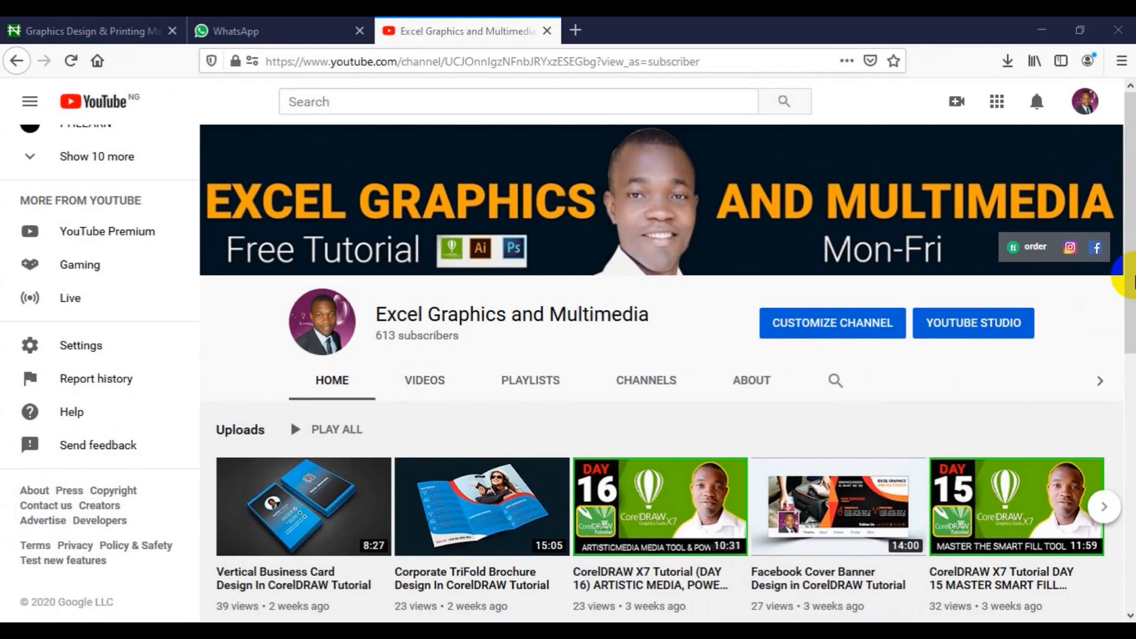
# Look over the uploads and popular uploads on the channel's home page
pyautogui.scroll(-3, 1130, 275)
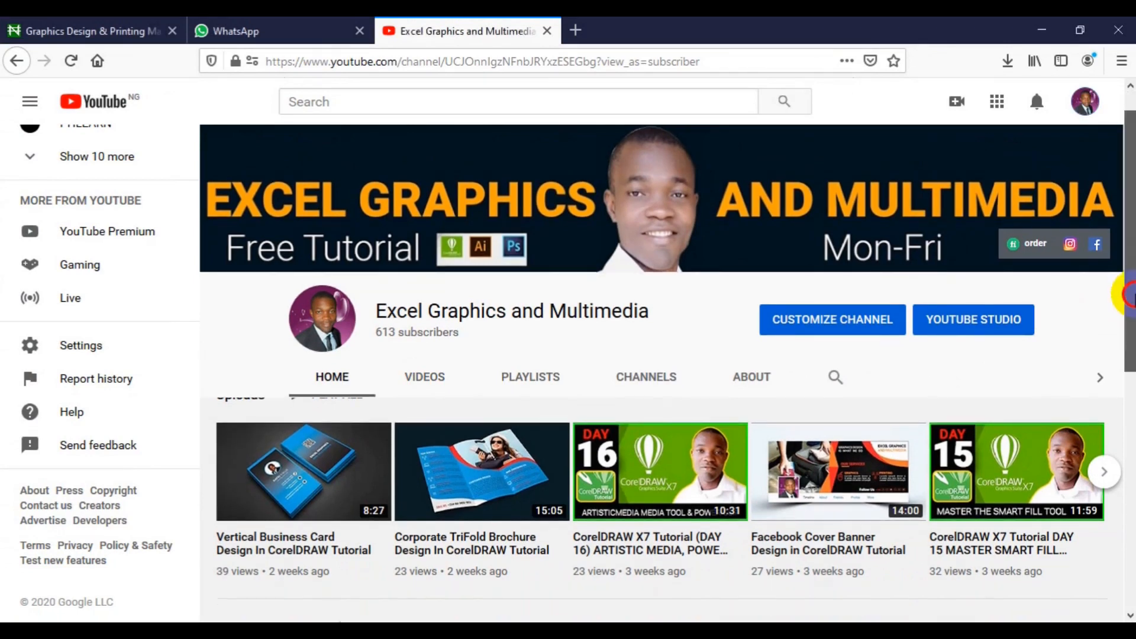
pyautogui.scroll(-3, 661, 373)
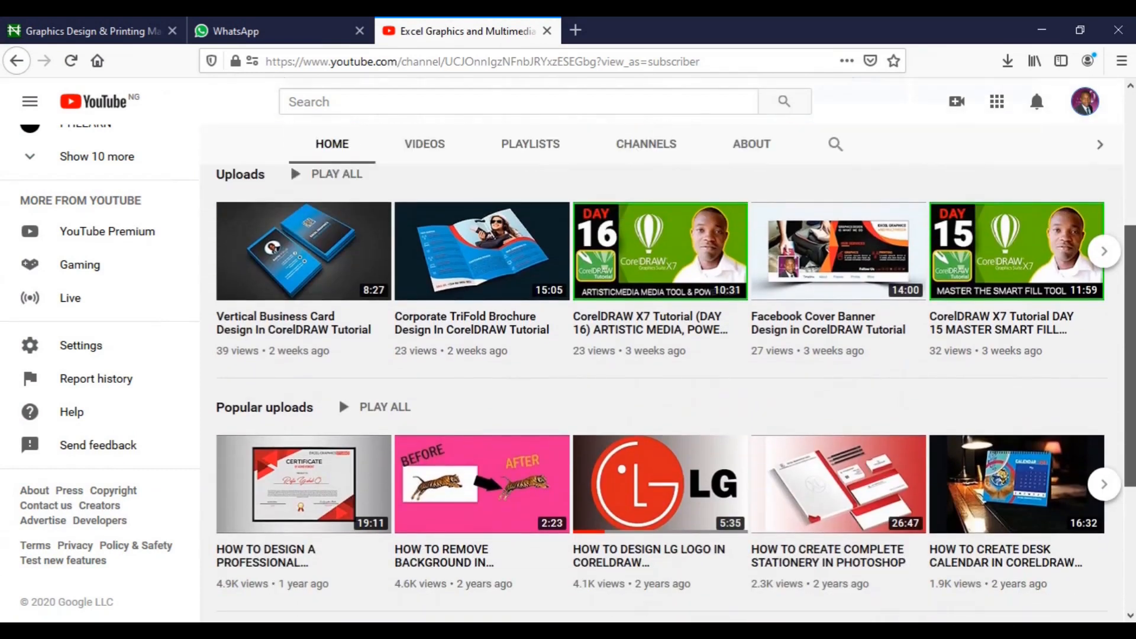
pyautogui.scroll(-1, 661, 374)
pyautogui.scroll(4, 661, 374)
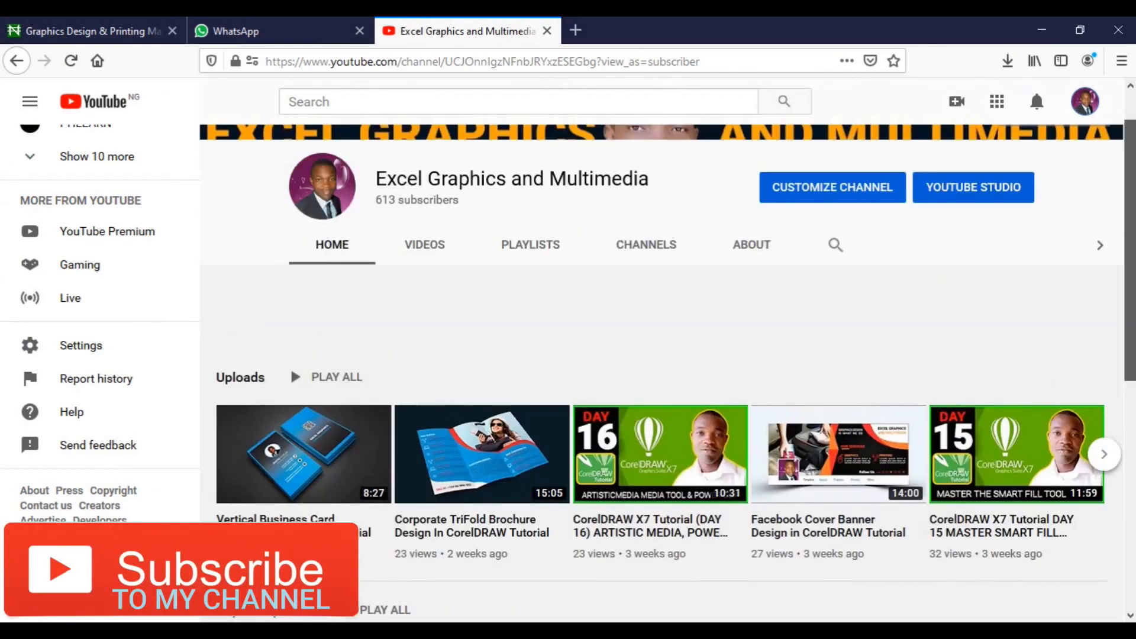
pyautogui.scroll(2, 661, 374)
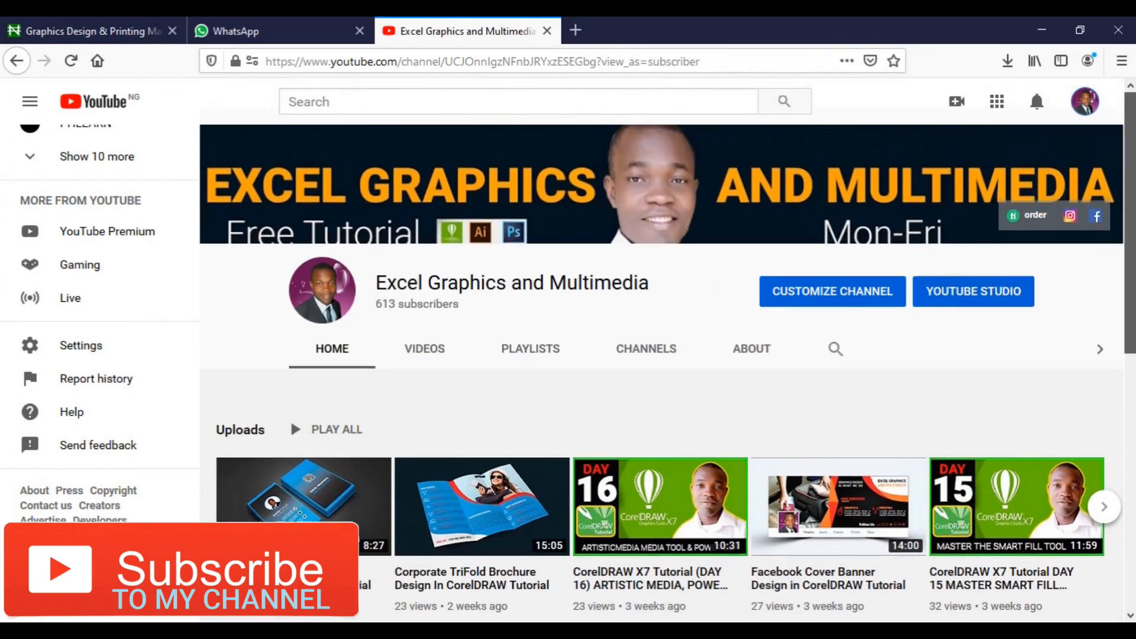
pyautogui.scroll(1, 661, 373)
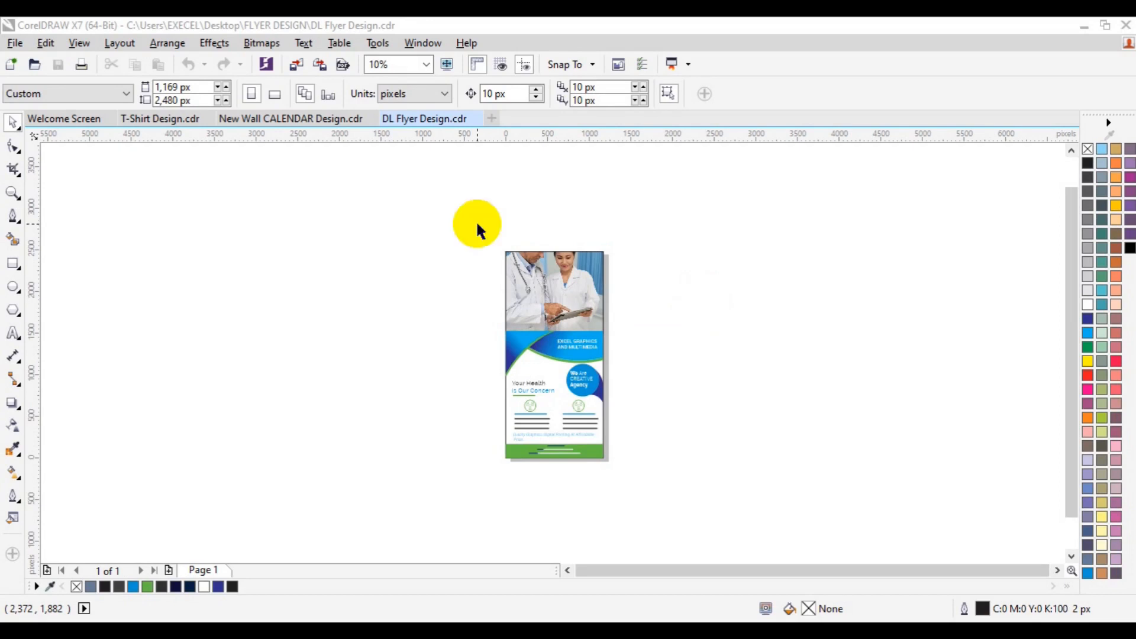
# Move the entire finished flyer design off the page into the empty area to its right and deselect it
pyautogui.moveTo(449, 227); pyautogui.dragTo(642, 479)
pyautogui.moveTo(592, 373); pyautogui.dragTo(832, 365)
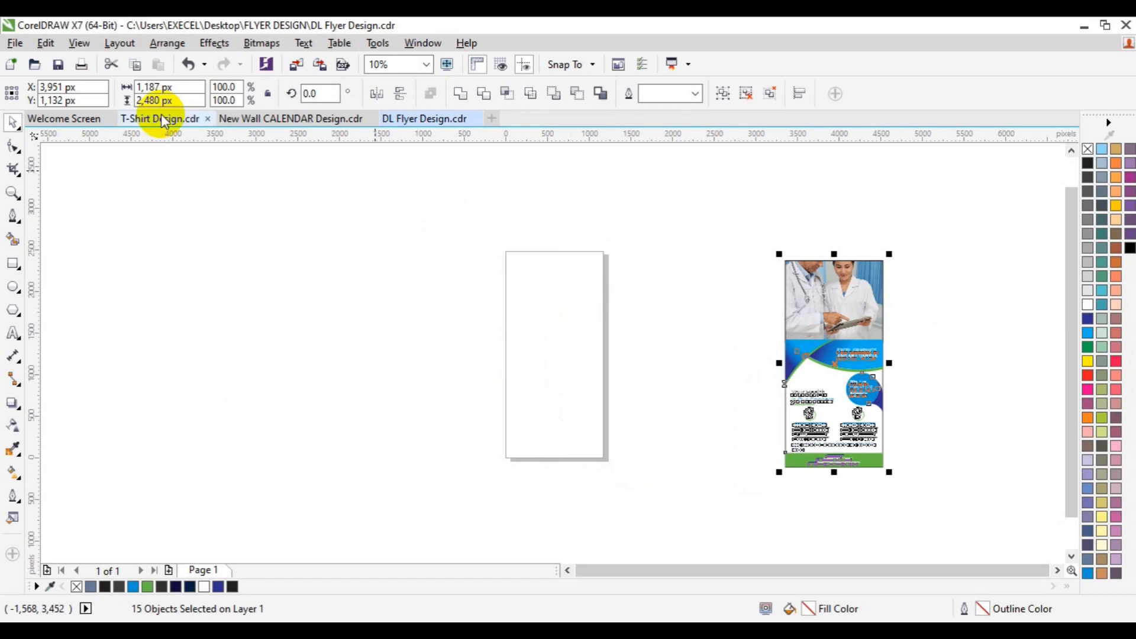
pyautogui.click(551, 323)
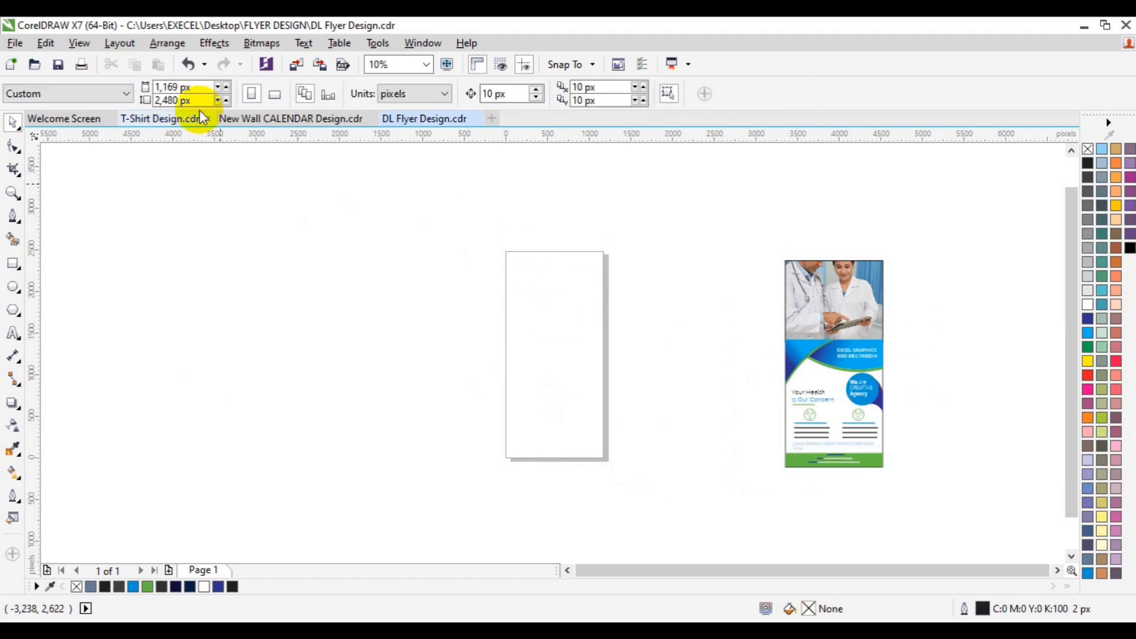
# Check the page's width and height in pixels
pyautogui.click(189, 88)
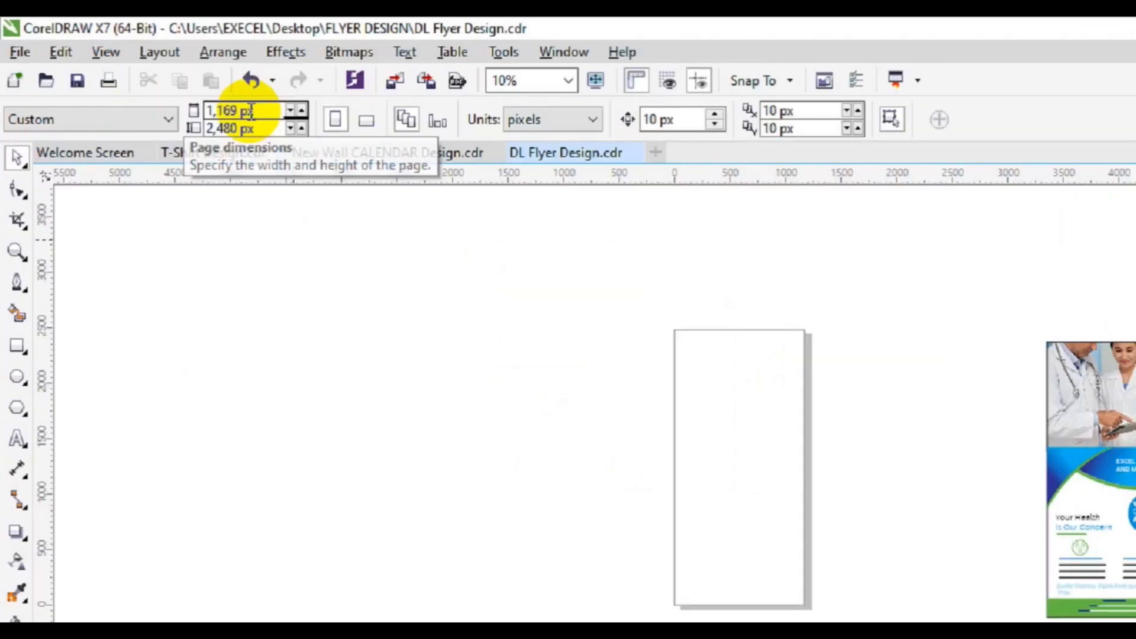
pyautogui.moveTo(189, 88); pyautogui.dragTo(169, 93)
pyautogui.moveTo(334, 168); pyautogui.dragTo(304, 156)
pyautogui.click(288, 187)
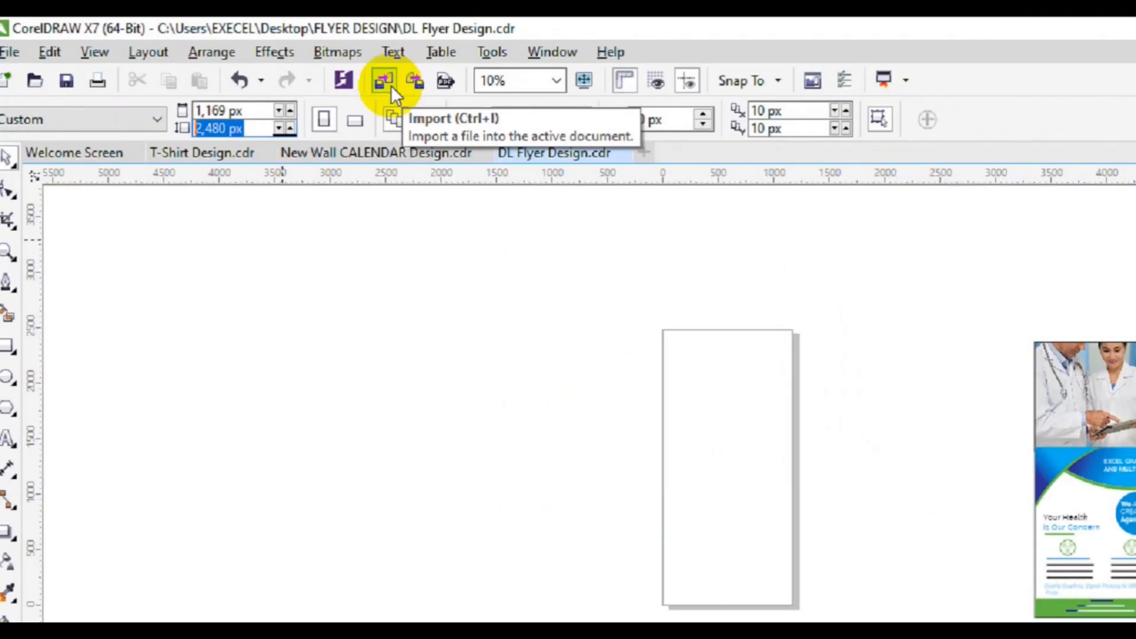
# Start importing a file and browse to the freepik stockpoto folder on the Desktop
pyautogui.click(509, 109)
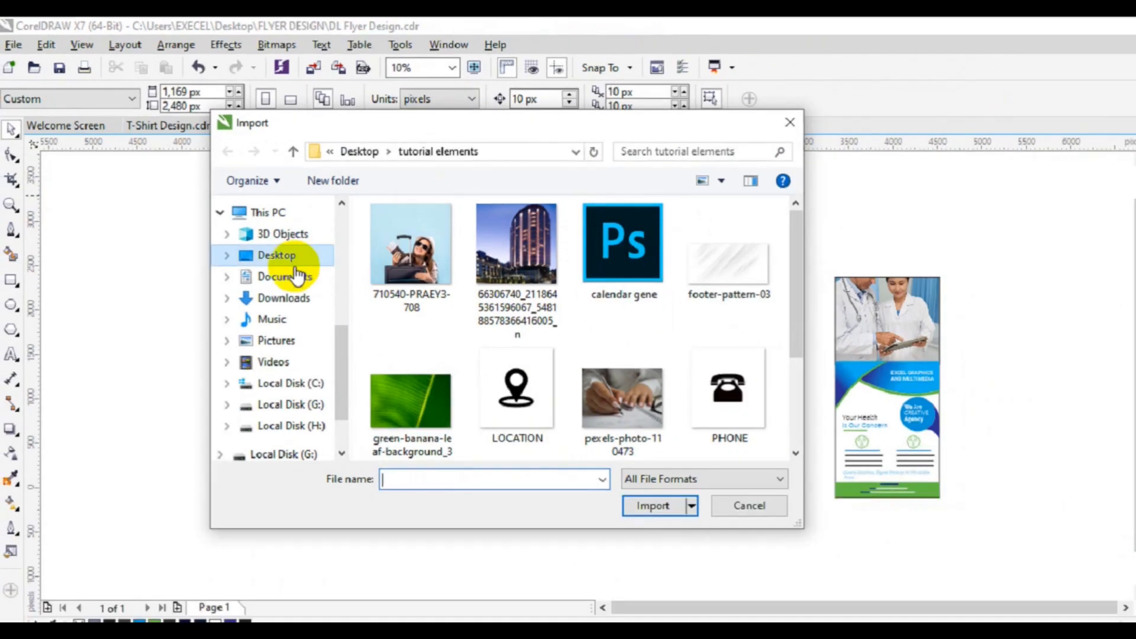
pyautogui.click(286, 261)
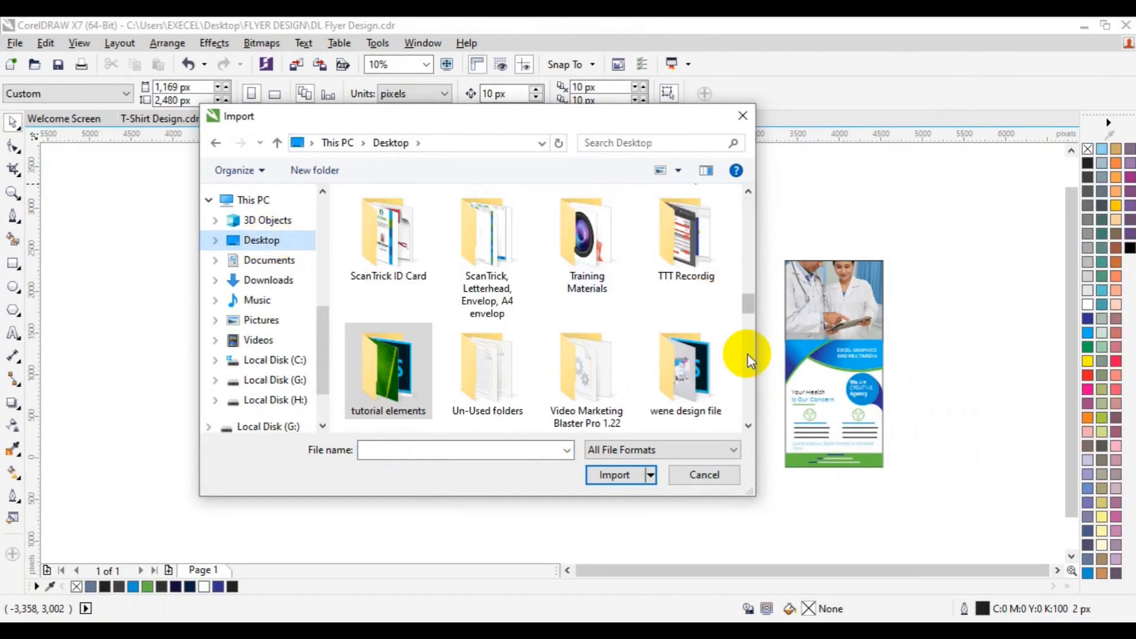
pyautogui.click(749, 257)
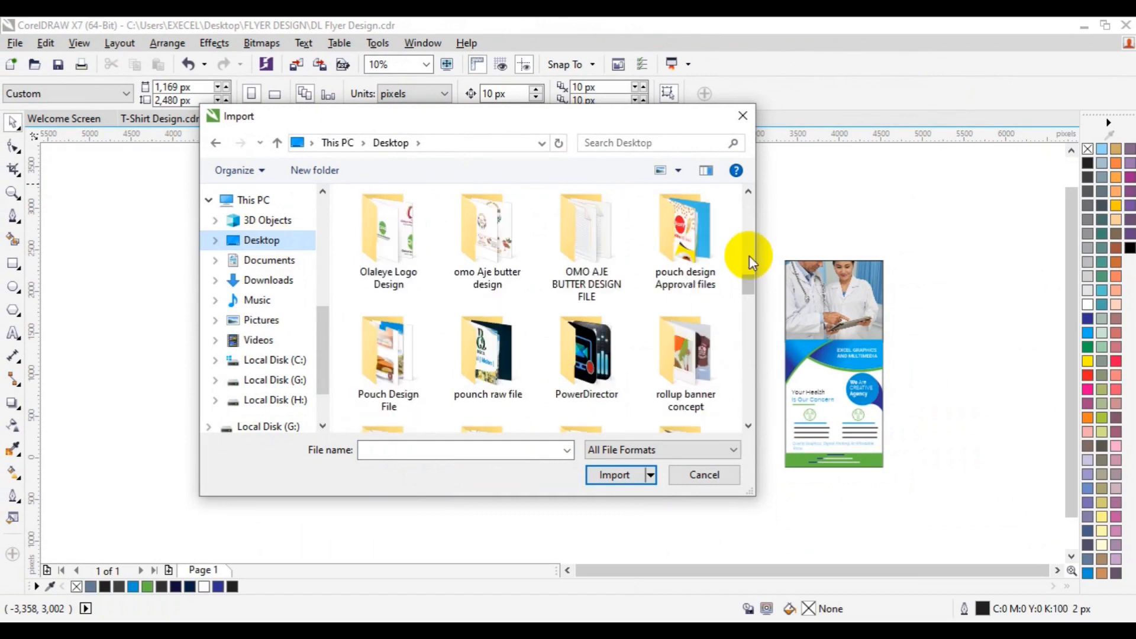
pyautogui.click(749, 234)
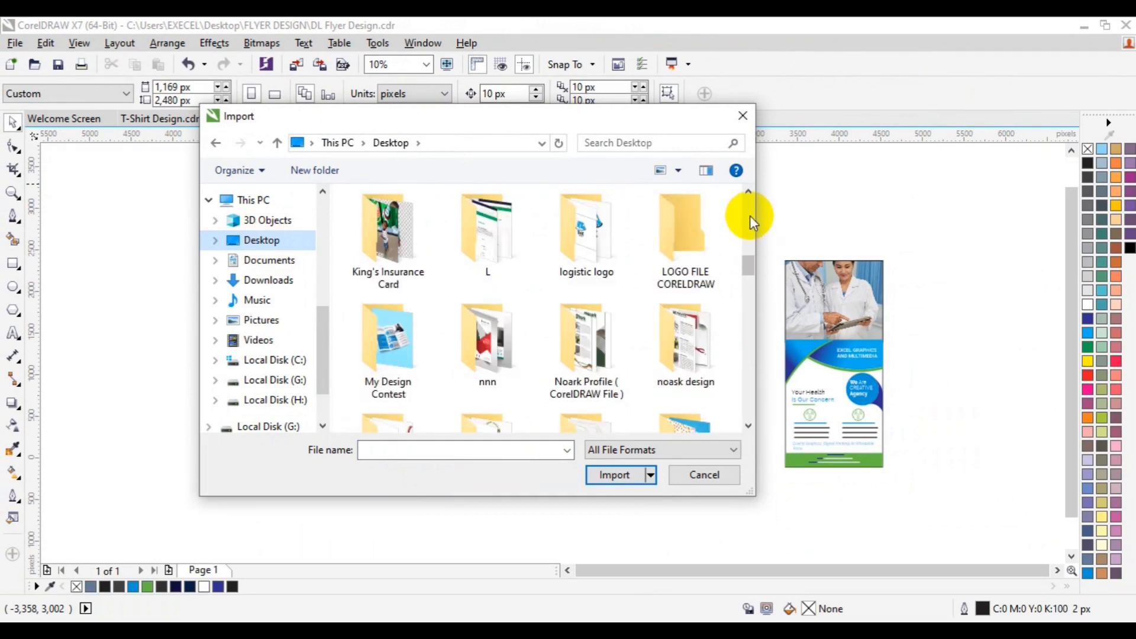
pyautogui.click(751, 215)
pyautogui.click(750, 215)
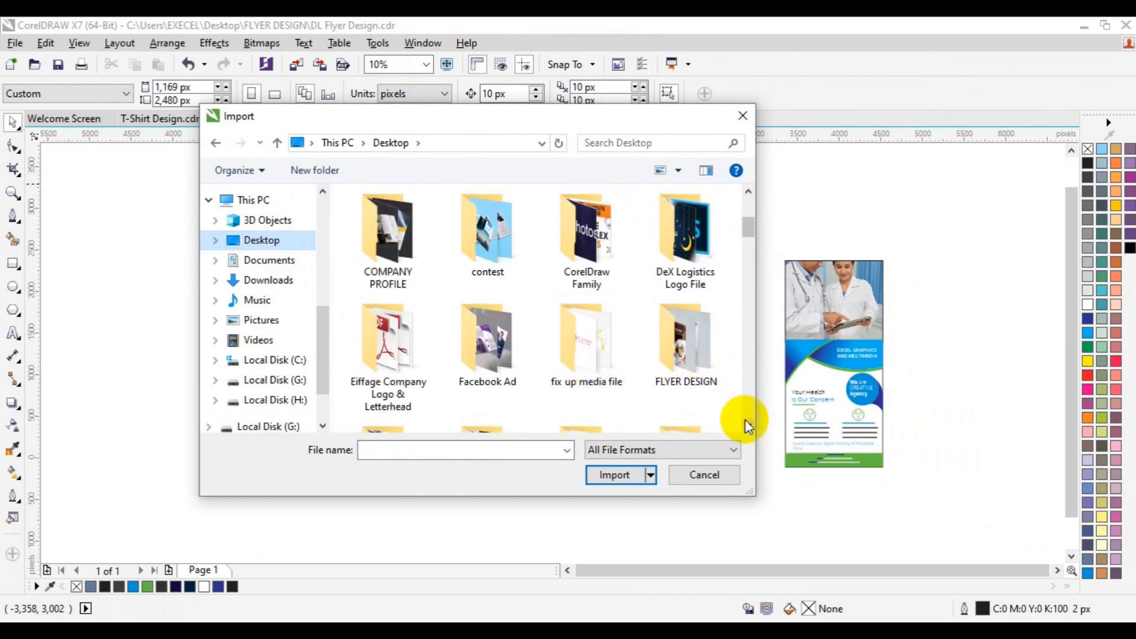
pyautogui.scroll(-1, 745, 423)
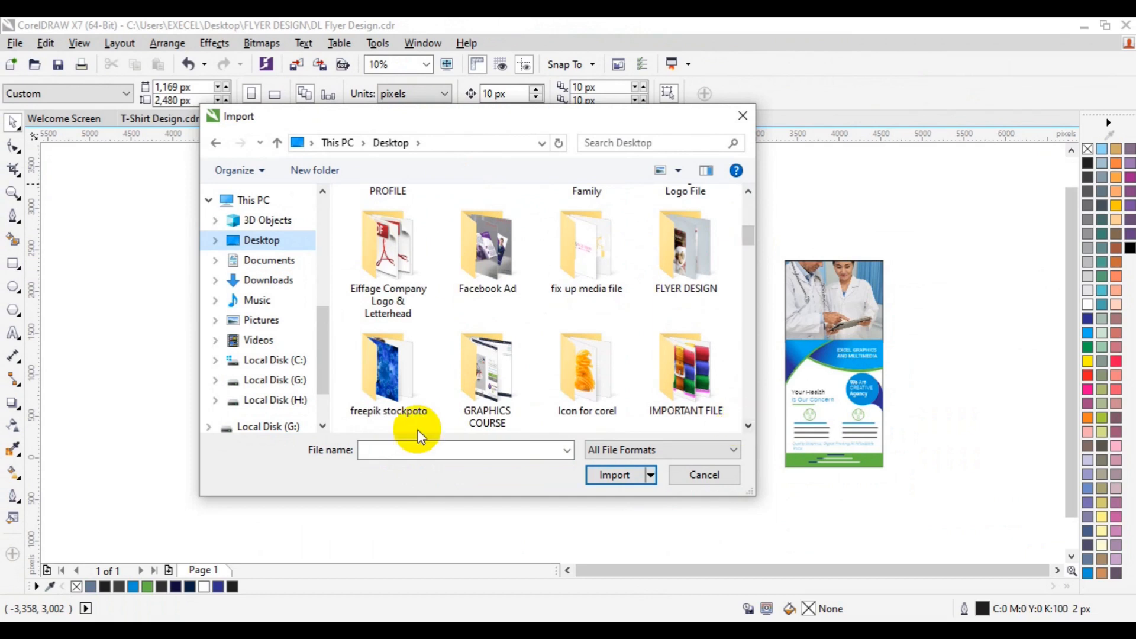
pyautogui.doubleClick(394, 382)
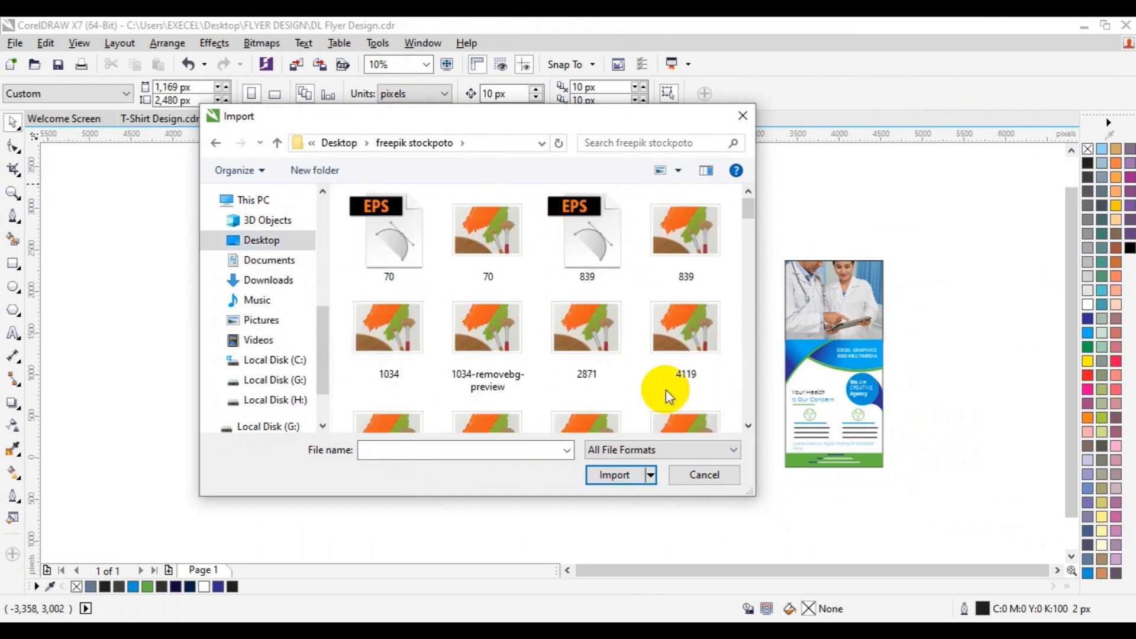
# Import the doctors photo 18687 and place it at the top of the page, spanning the page width
pyautogui.click(747, 425)
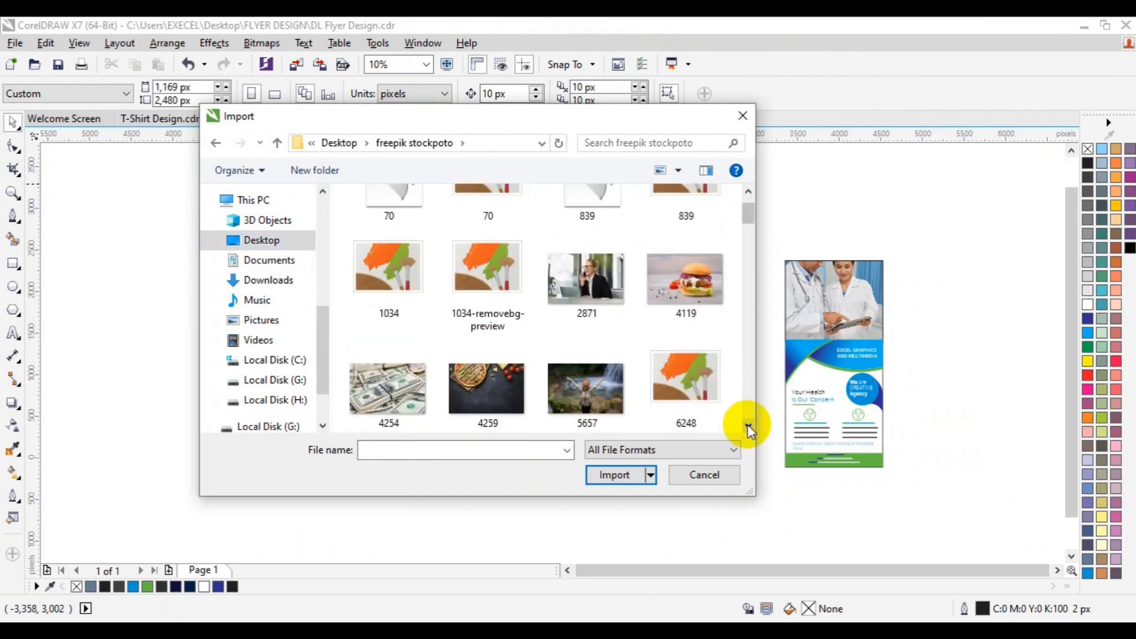
pyautogui.click(748, 425)
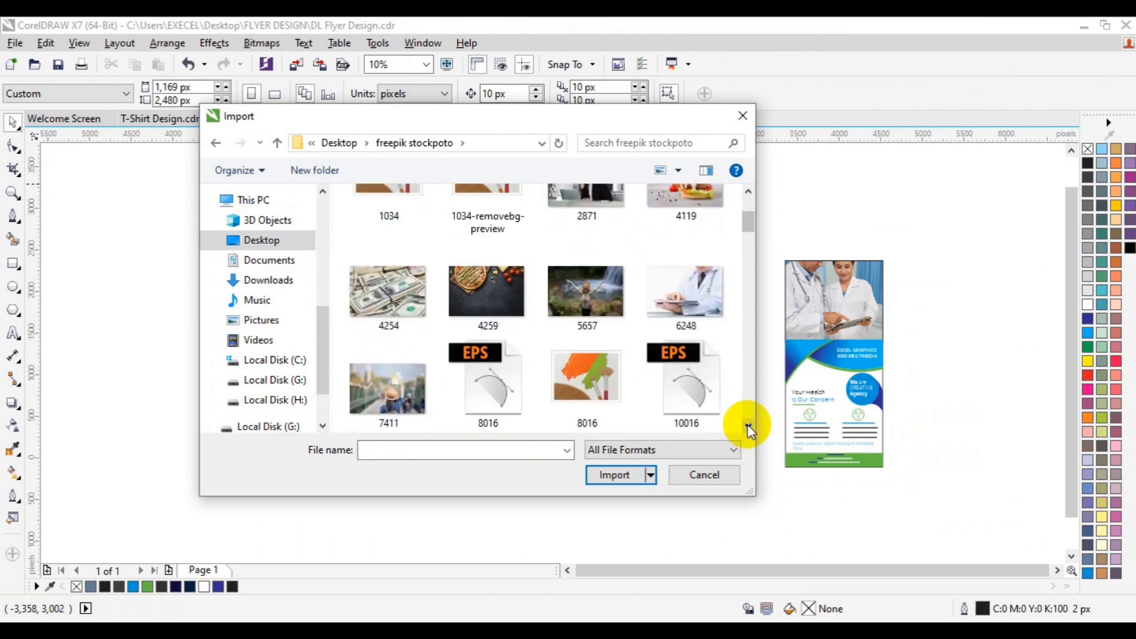
pyautogui.click(748, 425)
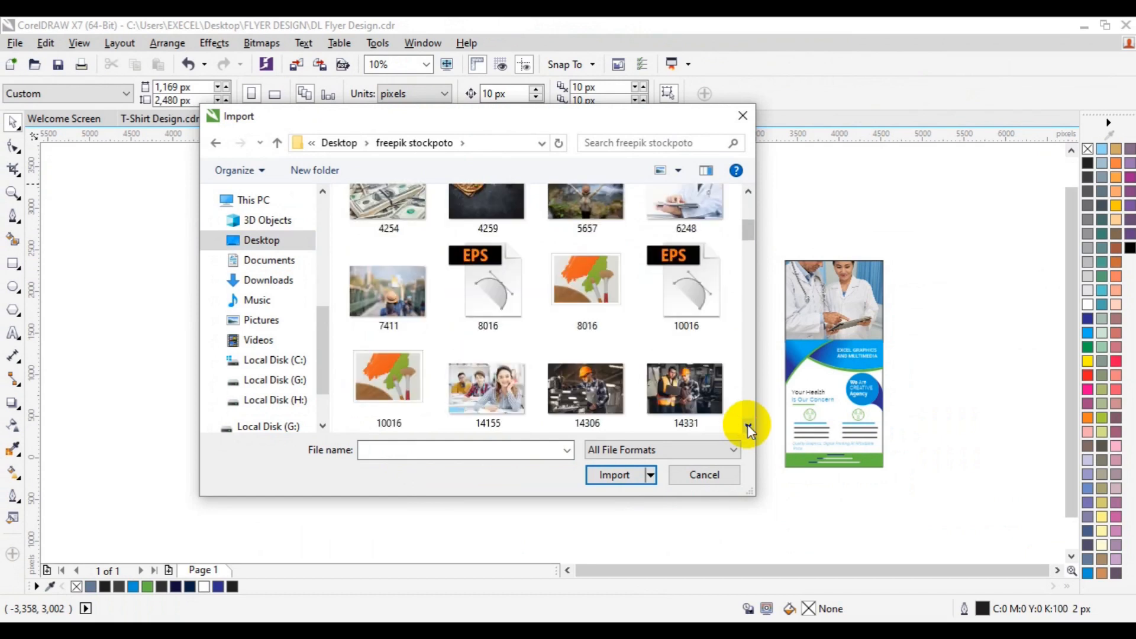
pyautogui.click(748, 426)
pyautogui.click(747, 425)
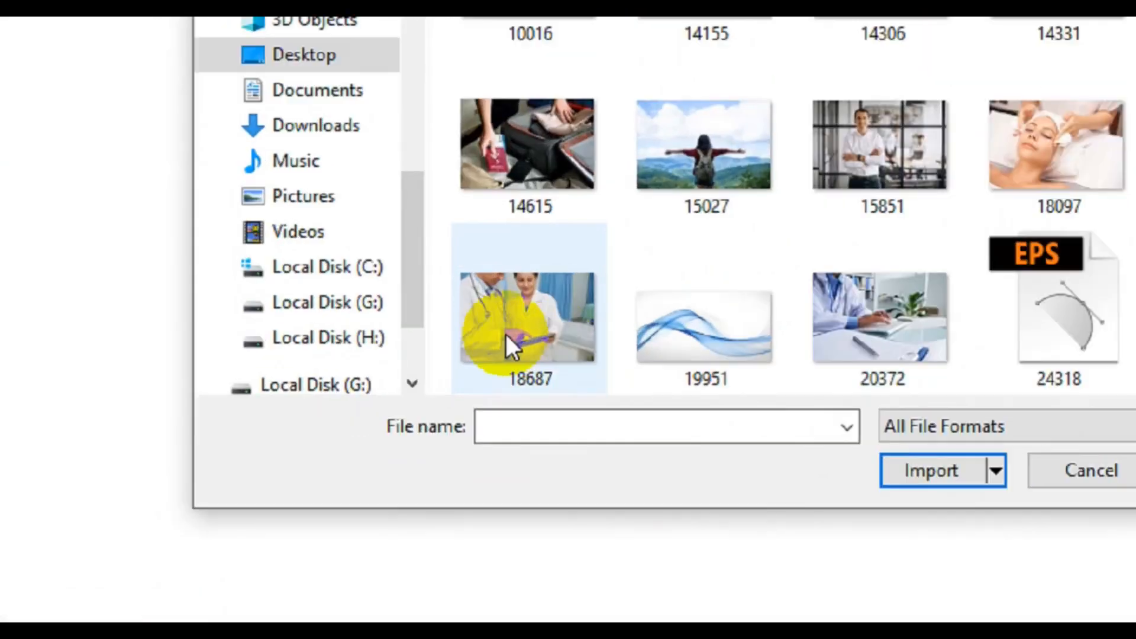
pyautogui.click(510, 346)
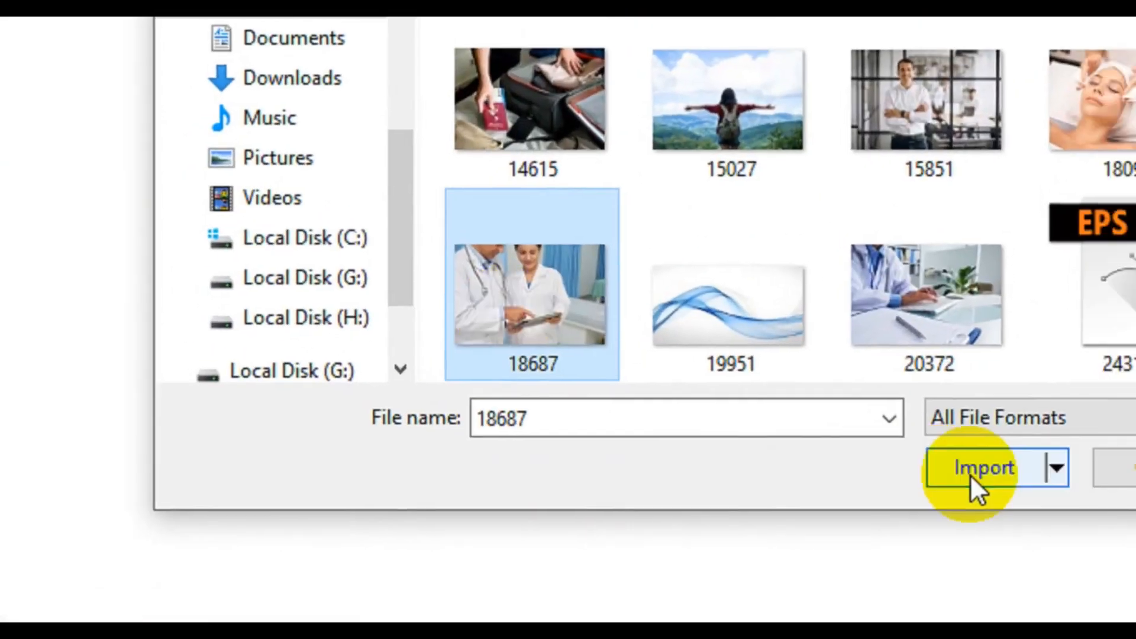
pyautogui.click(931, 470)
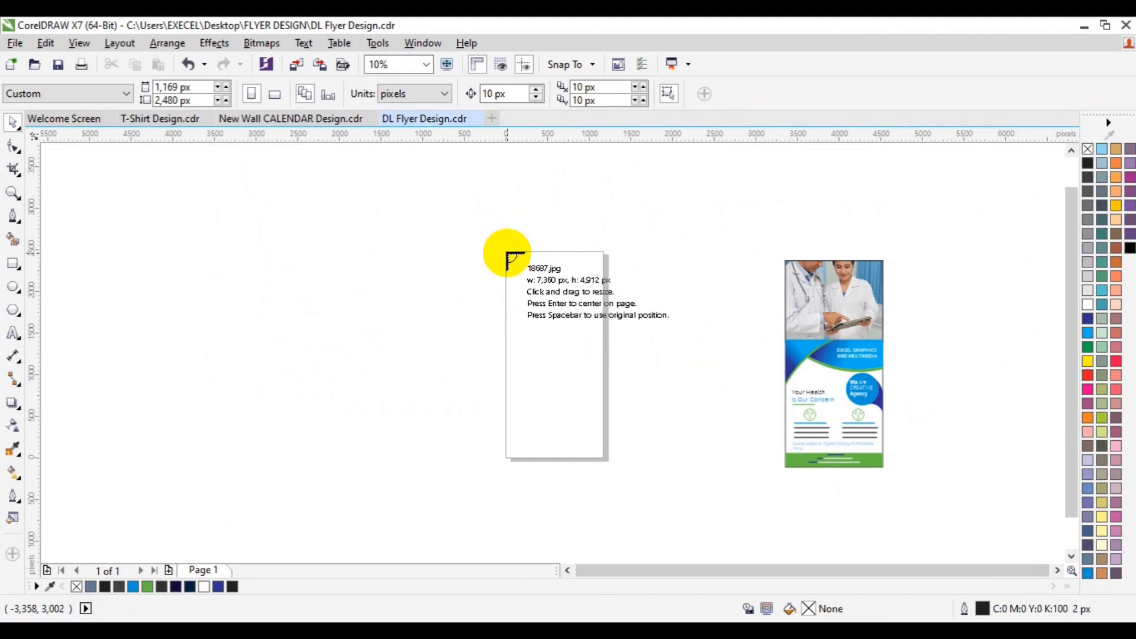
pyautogui.moveTo(507, 253); pyautogui.dragTo(606, 315)
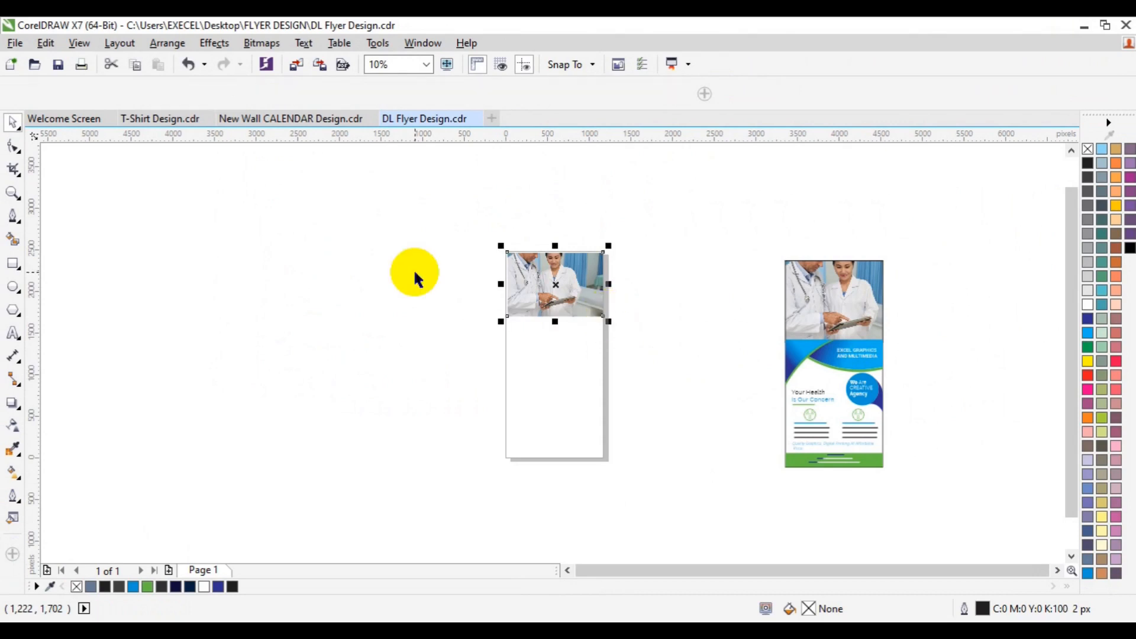
pyautogui.click(308, 344)
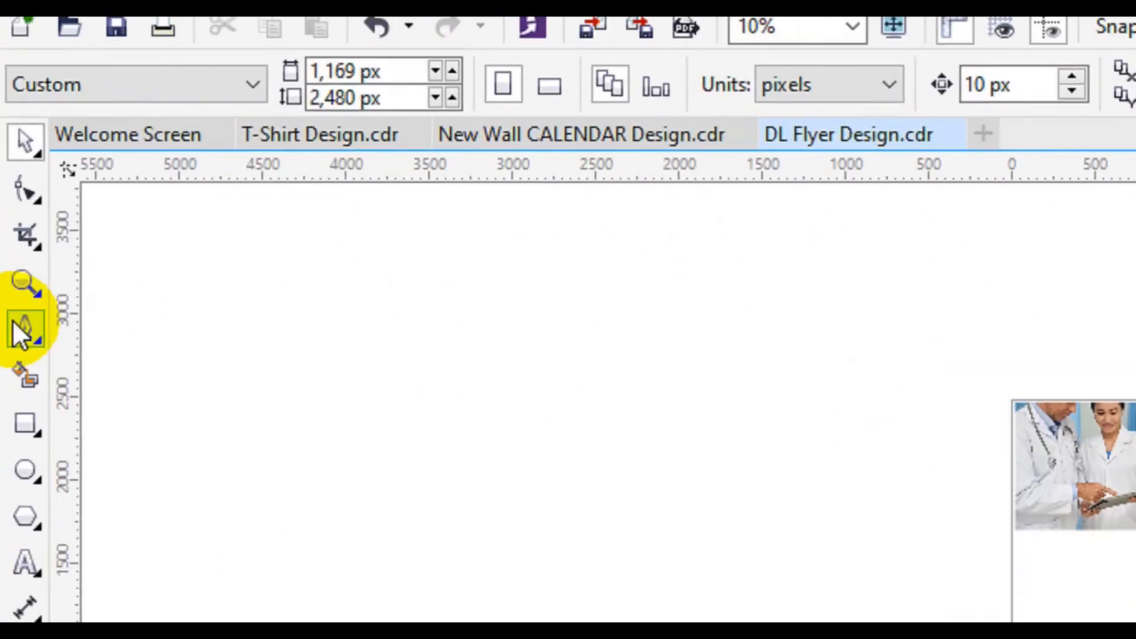
# Draw an arched Pen curve from the page's left edge, below the photo, up to the photo's bottom edge
pyautogui.click(23, 330)
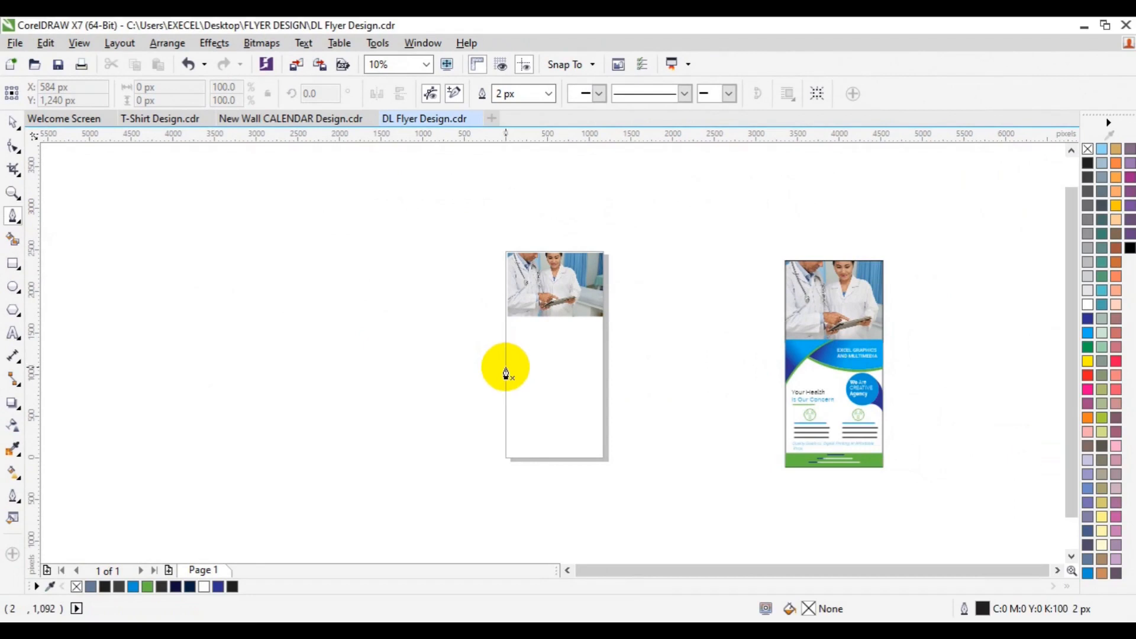
pyautogui.click(506, 367)
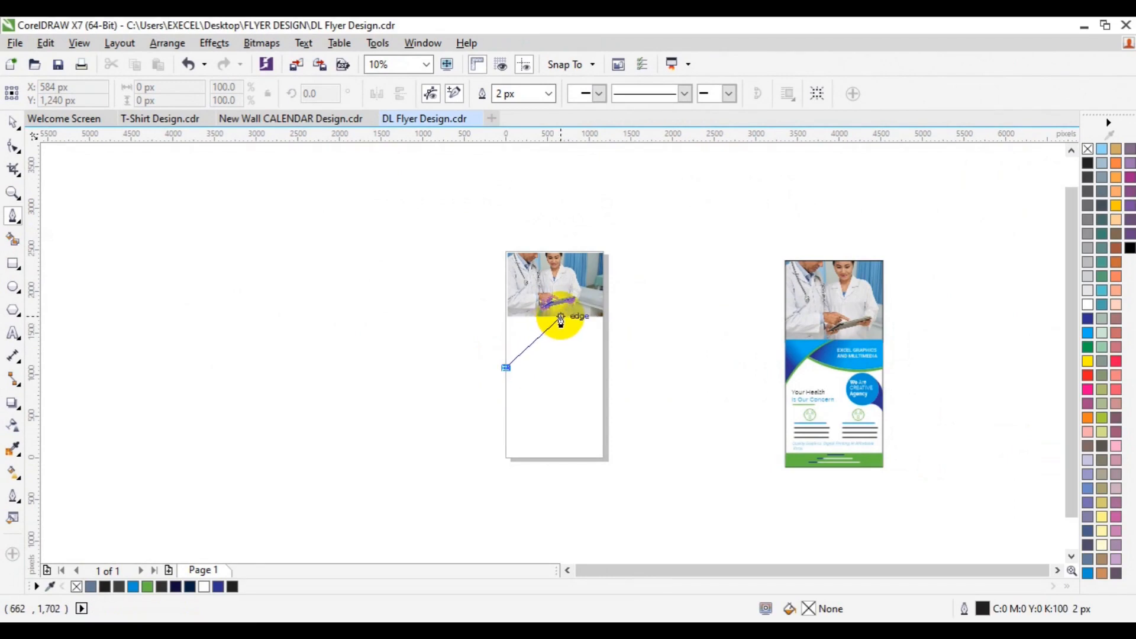
pyautogui.moveTo(561, 320); pyautogui.dragTo(603, 314)
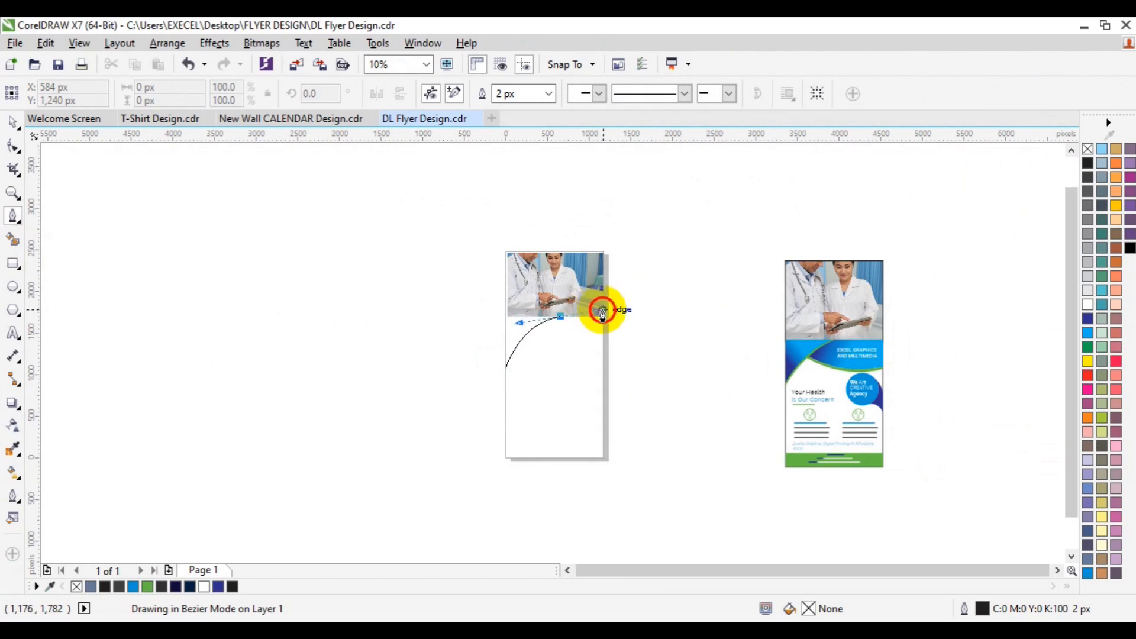
pyautogui.moveTo(603, 314); pyautogui.dragTo(604, 310)
pyautogui.press('Escape')
pyautogui.keyDown('ctrl'); pyautogui.click(654, 258); pyautogui.keyUp('ctrl')
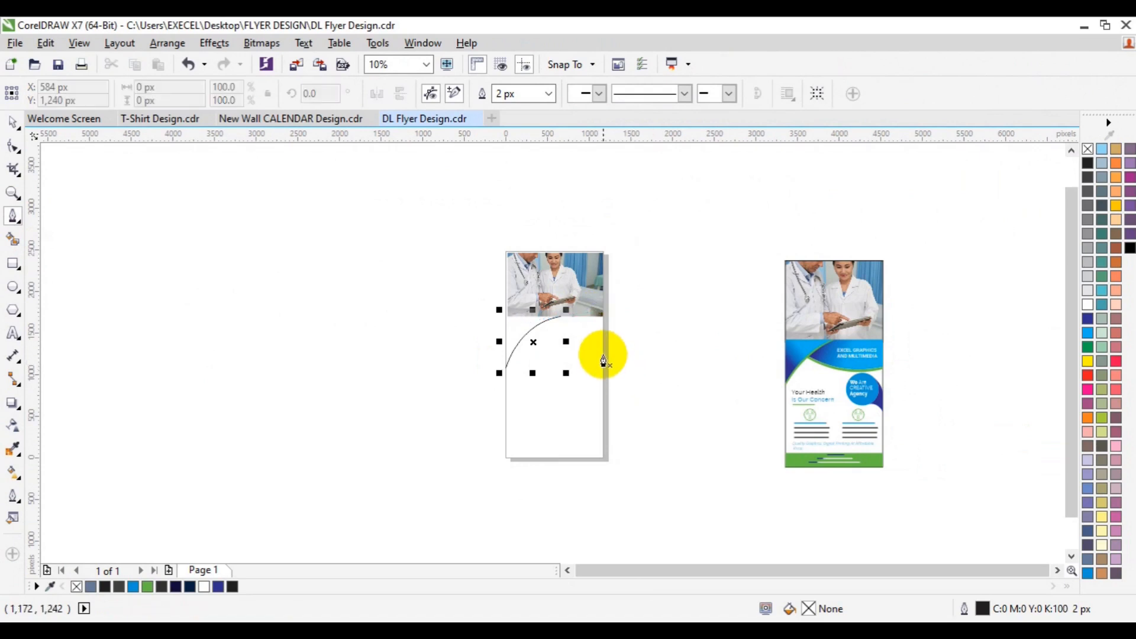
# Draw a second, downward-bowed Pen curve from the page's right edge to the middle of the first curve
pyautogui.click(603, 351)
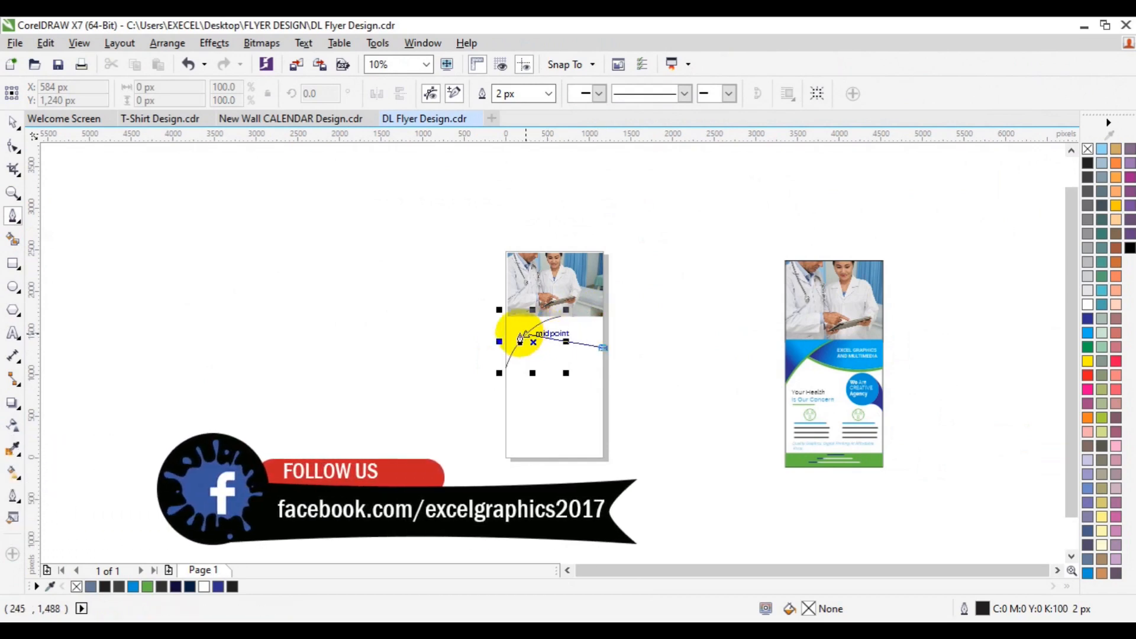
pyautogui.moveTo(520, 334); pyautogui.dragTo(489, 307)
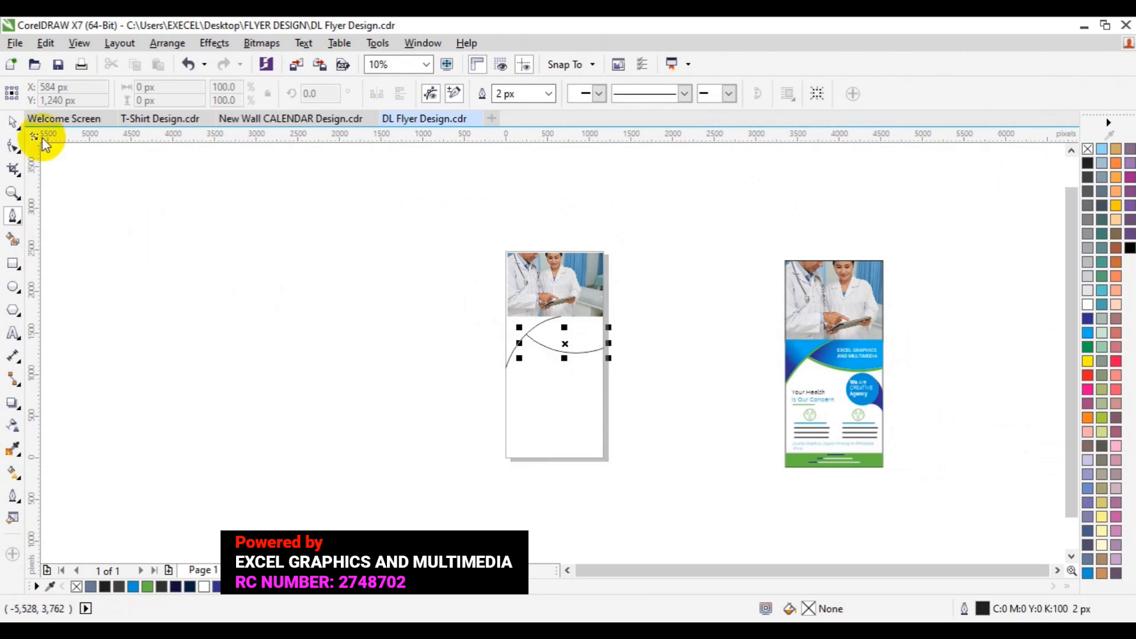
pyautogui.click(13, 124)
pyautogui.click(251, 331)
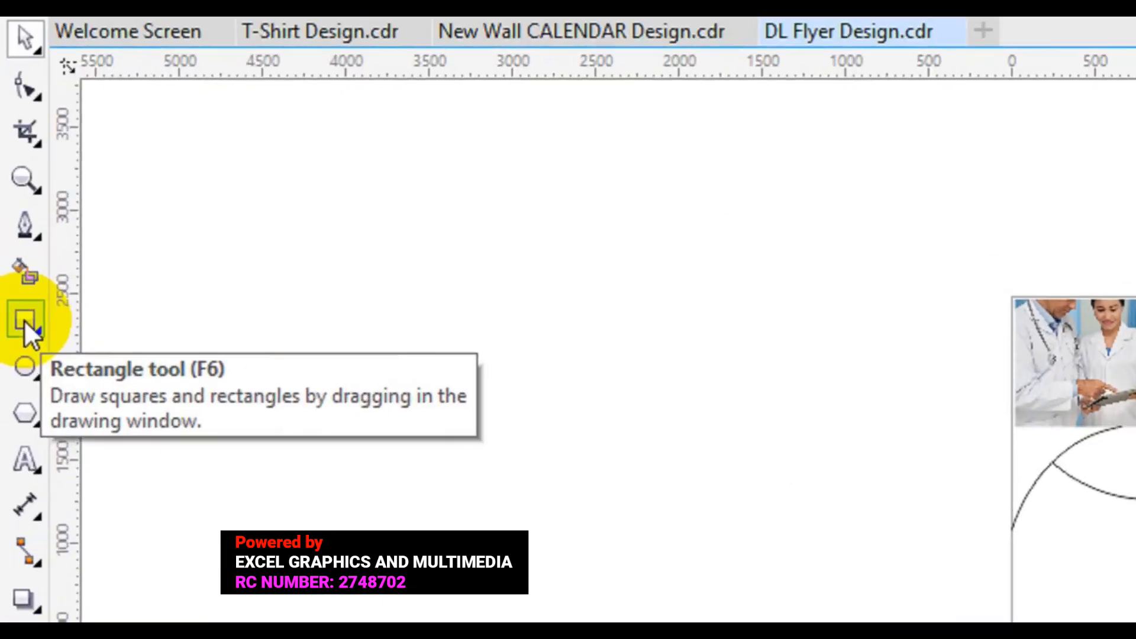
# Draw a footer rectangle about 200 px high across the page's bottom, and add a page-sized rectangle of 1,169 × 2,480 px
pyautogui.click(24, 322)
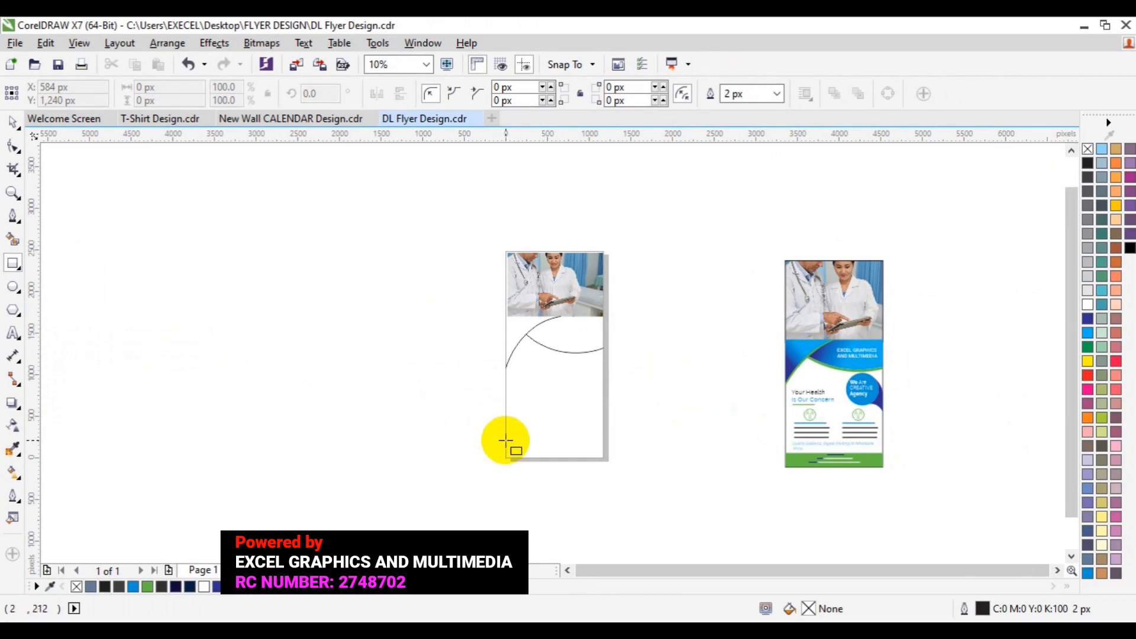
pyautogui.moveTo(505, 441); pyautogui.dragTo(602, 457)
pyautogui.moveTo(601, 456); pyautogui.dragTo(602, 456)
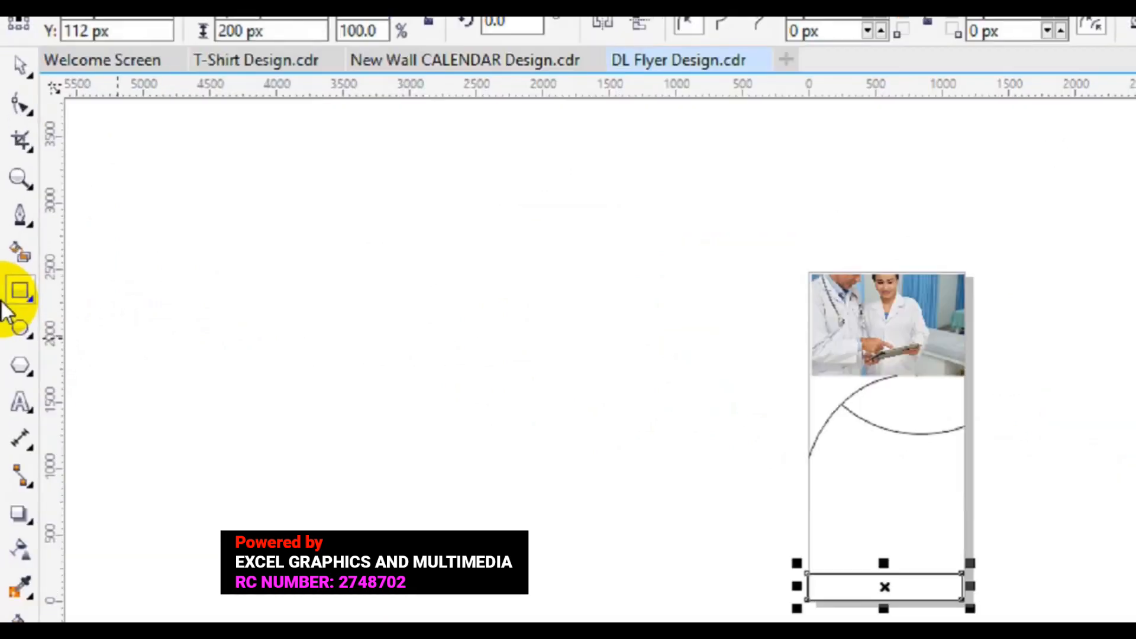
pyautogui.doubleClick(26, 322)
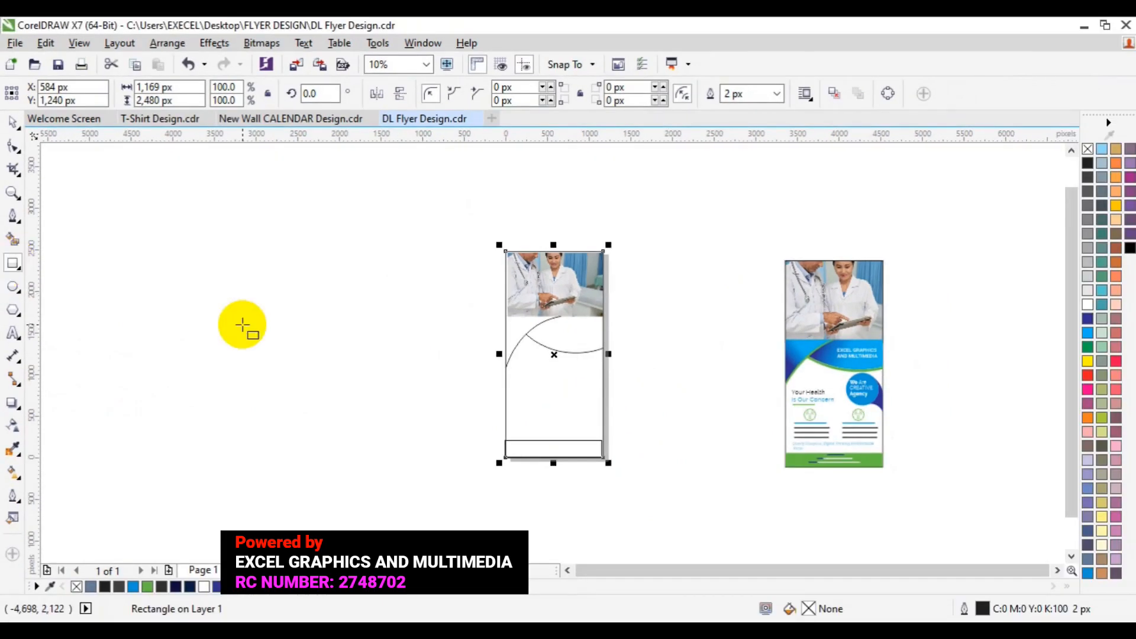
# Draw a 400 px circle and place it just below the downward-bowed curve near the page's right edge, centred at about 902, 1,022 px
pyautogui.click(13, 287)
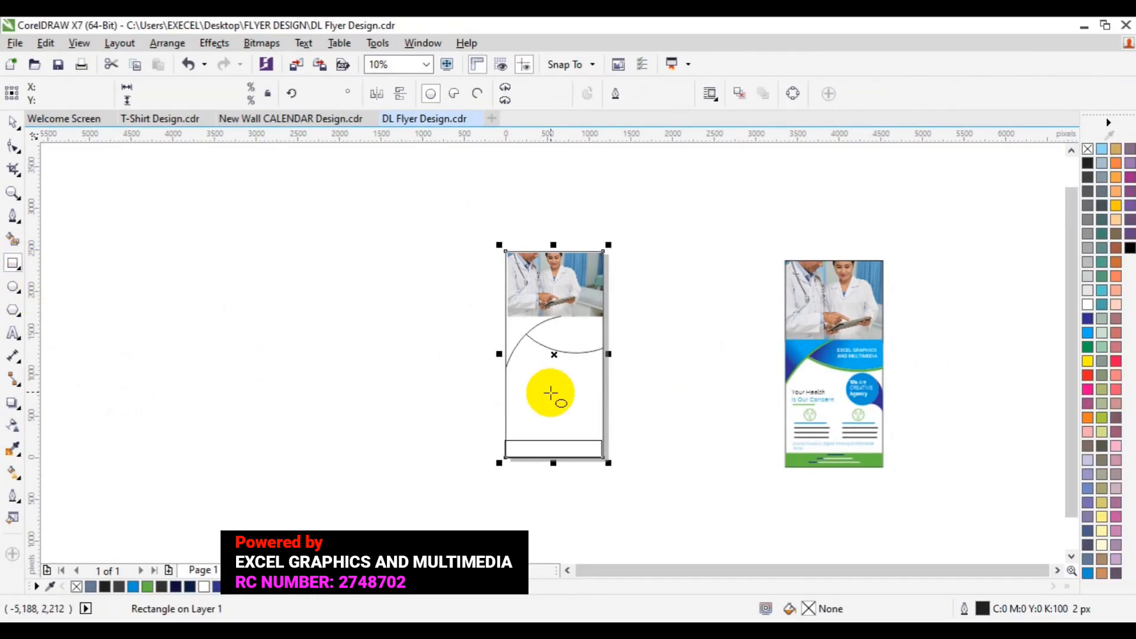
pyautogui.moveTo(552, 394); pyautogui.dragTo(586, 423)
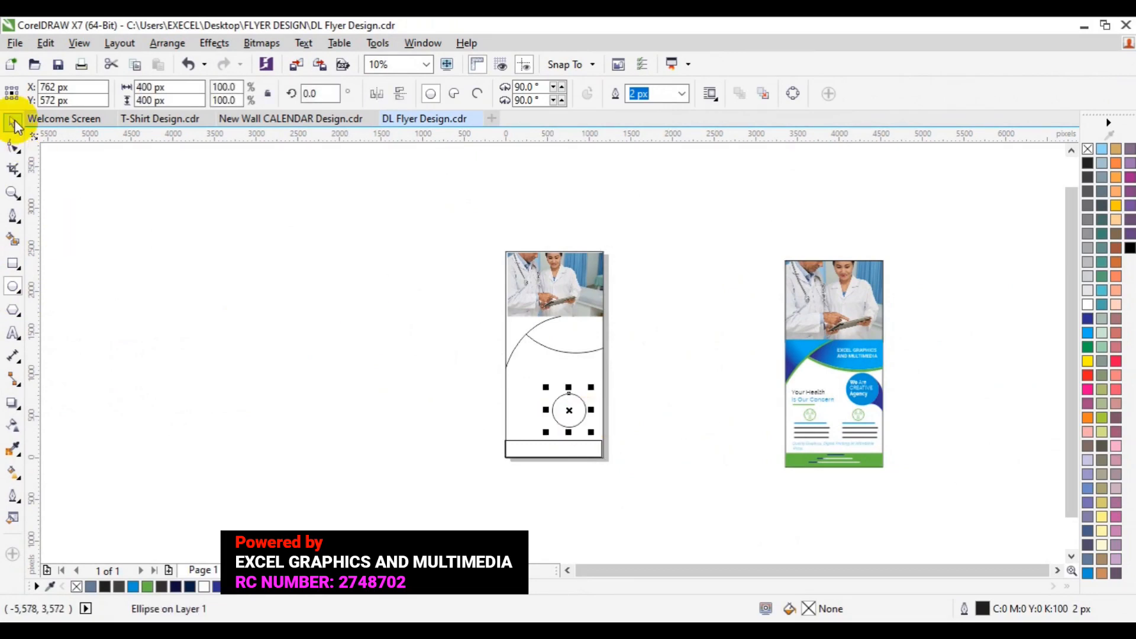
pyautogui.moveTo(570, 410); pyautogui.dragTo(580, 377)
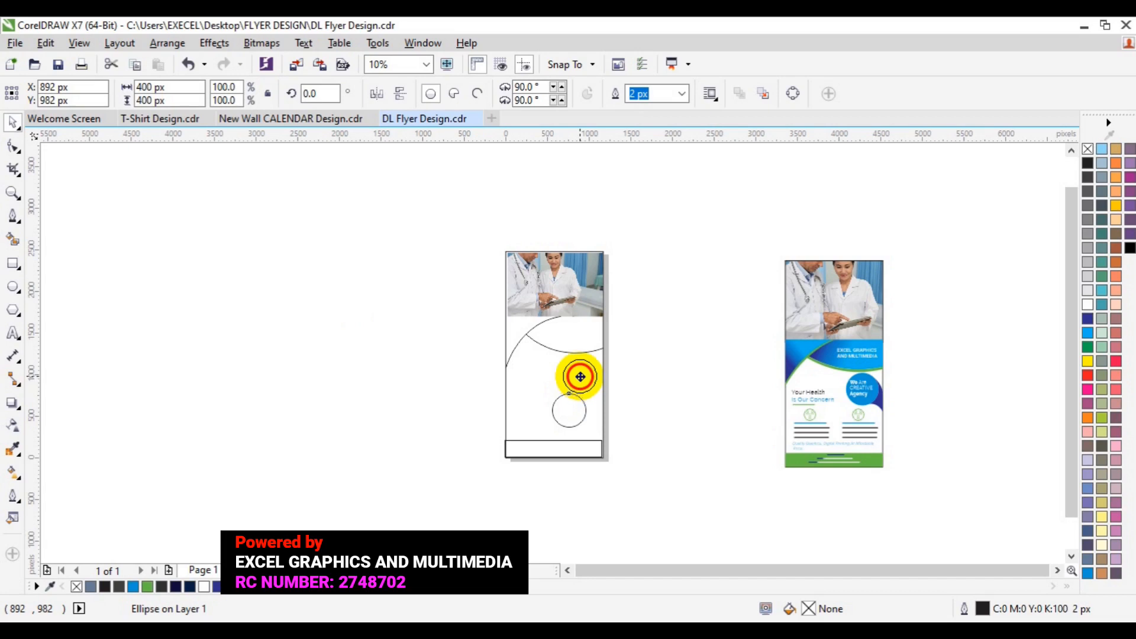
pyautogui.moveTo(581, 377); pyautogui.dragTo(581, 373)
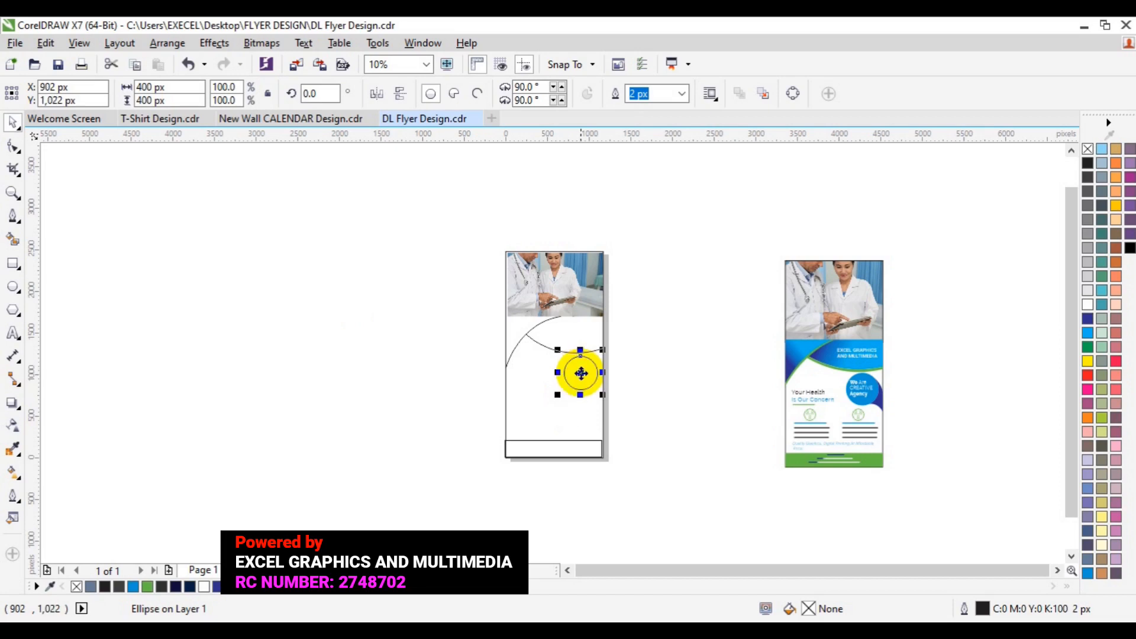
# Draw a Pen curve about 162 × 225 px from the circle's upper right side bowing down to the page's right edge
pyautogui.click(15, 200)
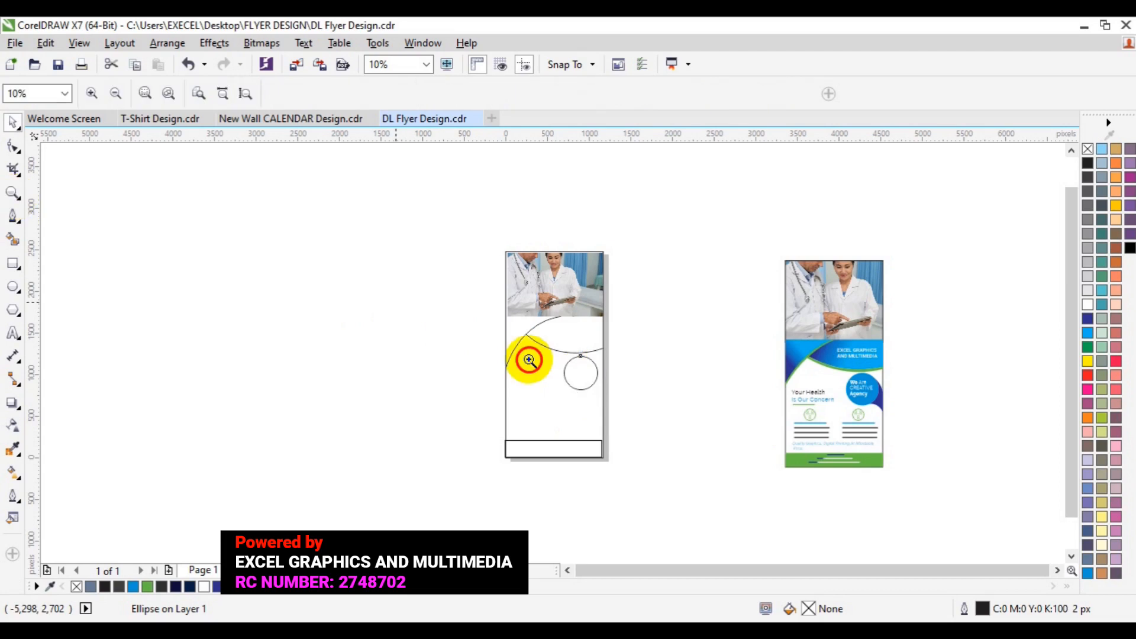
pyautogui.click(589, 355)
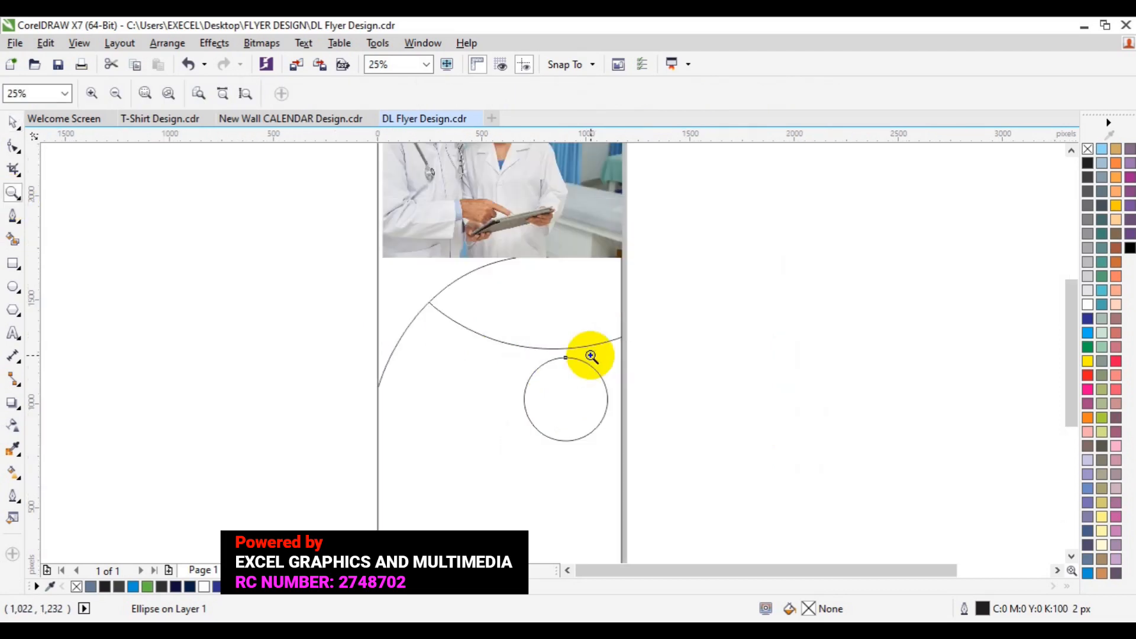
pyautogui.click(13, 123)
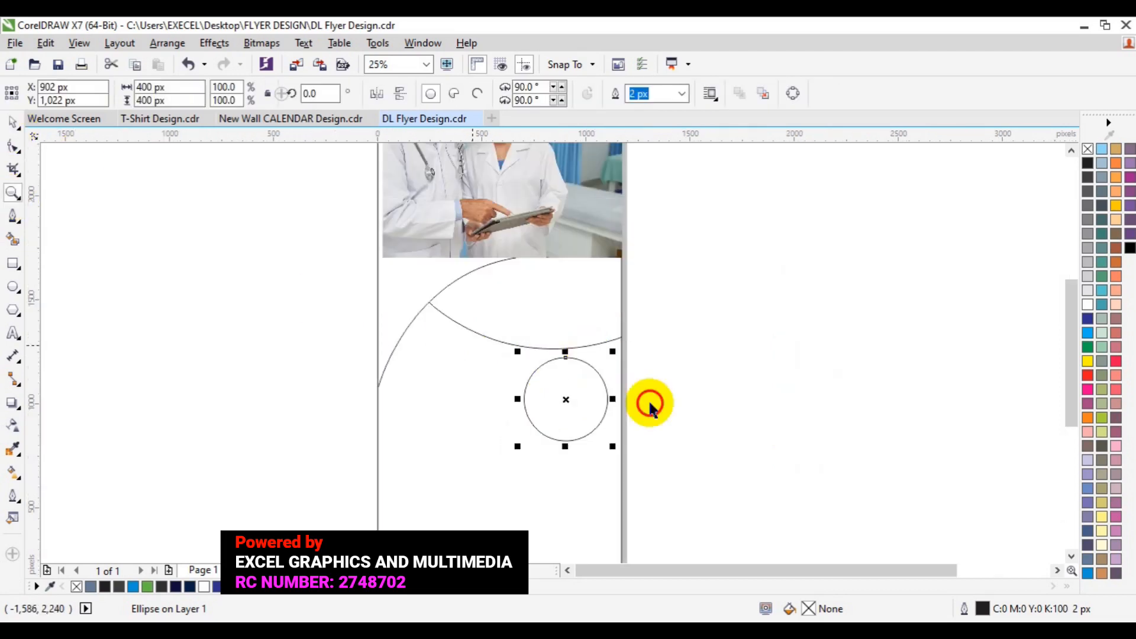
pyautogui.click(1055, 570)
pyautogui.click(1056, 570)
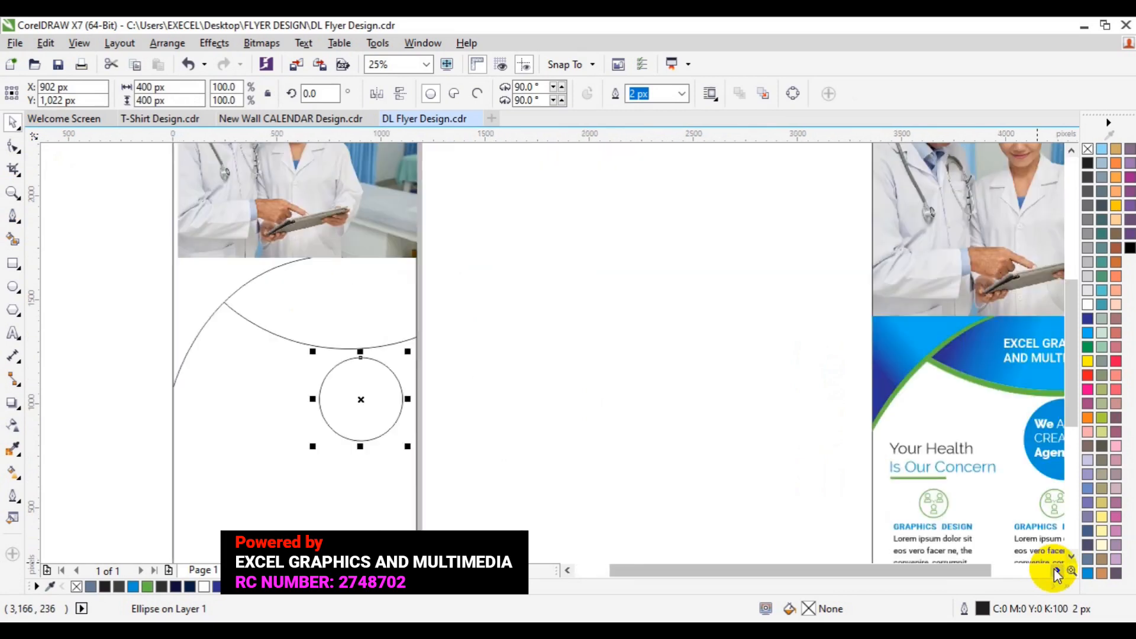
pyautogui.click(1055, 571)
pyautogui.click(1055, 571)
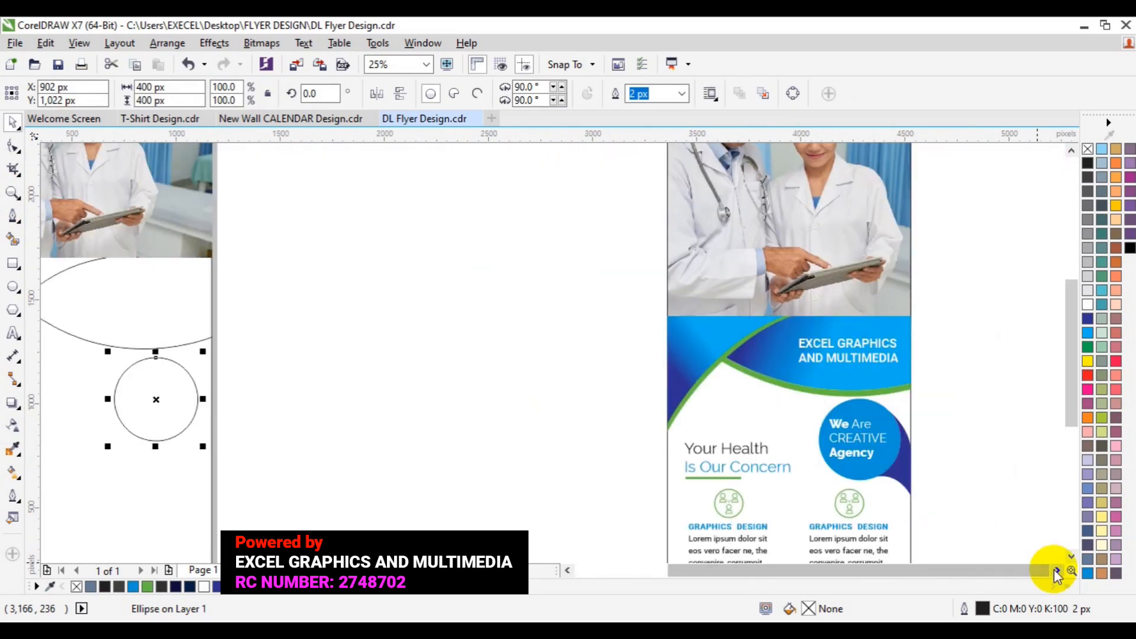
pyautogui.click(1056, 571)
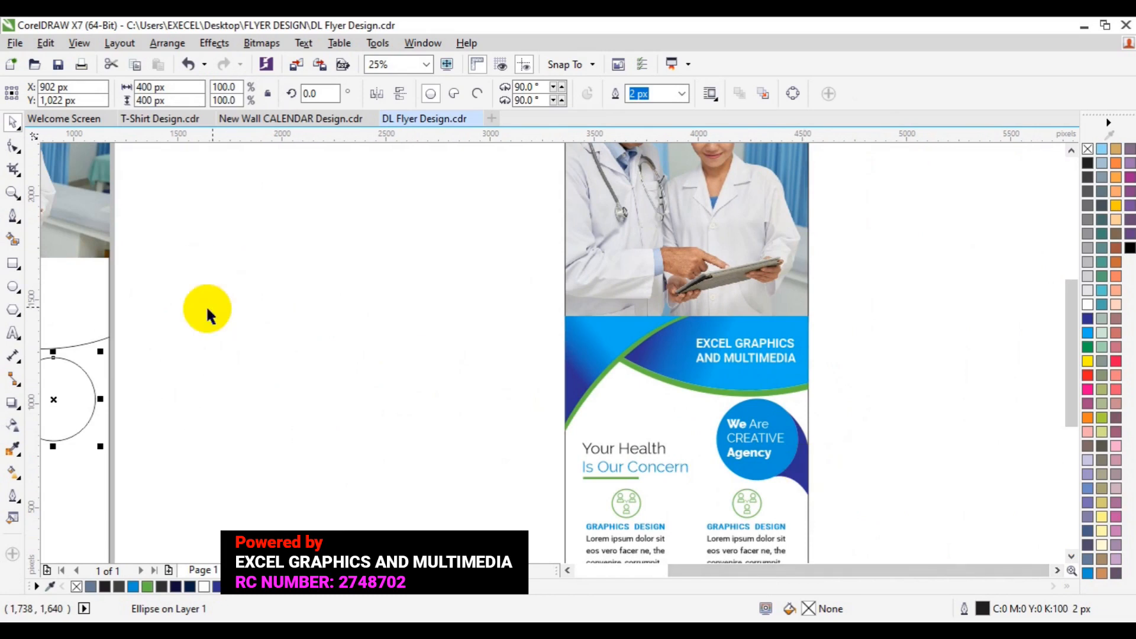
pyautogui.click(12, 214)
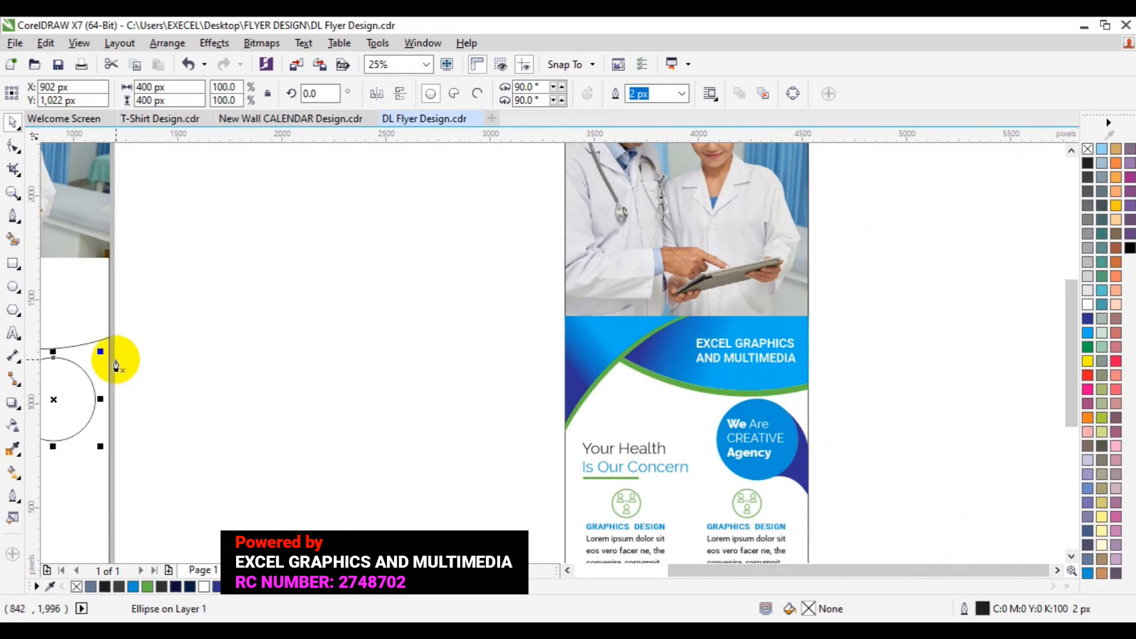
pyautogui.click(75, 364)
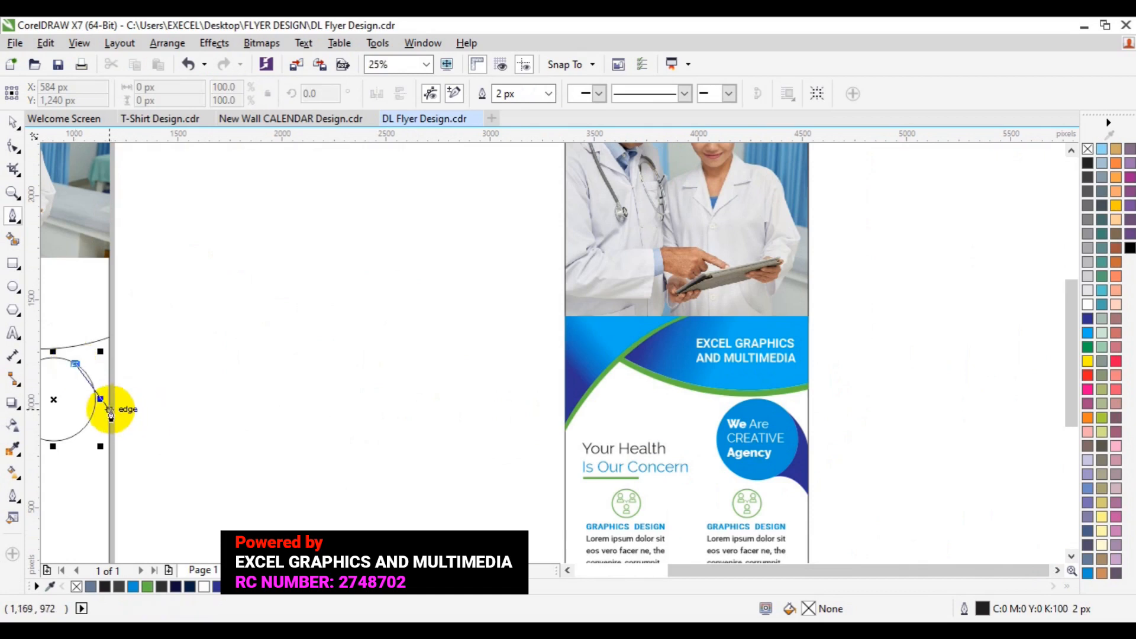
pyautogui.moveTo(109, 409)
pyautogui.mouseDown()
pyautogui.moveTo(132, 456)
pyautogui.moveTo(111, 452)
pyautogui.mouseUp()
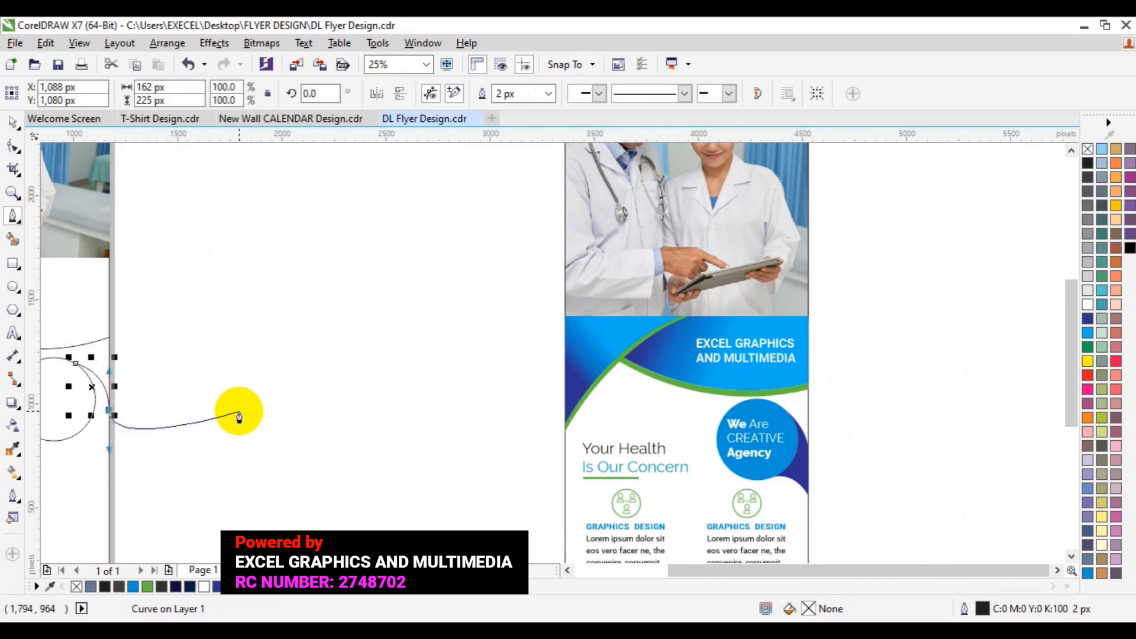
pyautogui.press('Escape')
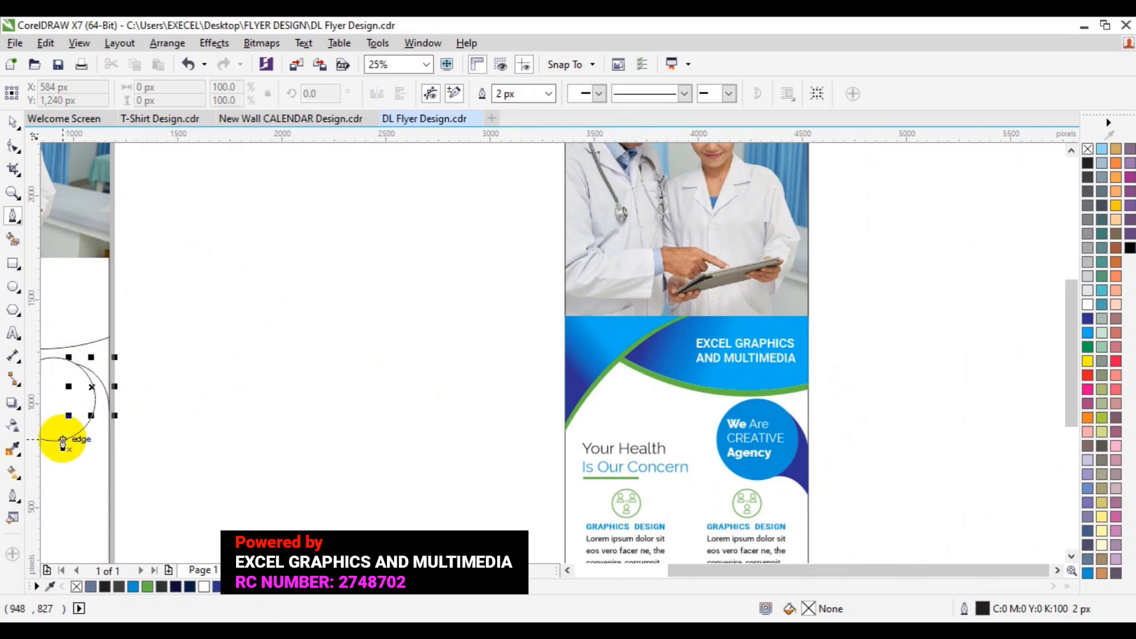
# Draw a second Pen curve from the circle's bottom edge, arching down to the page's right edge
pyautogui.click(67, 440)
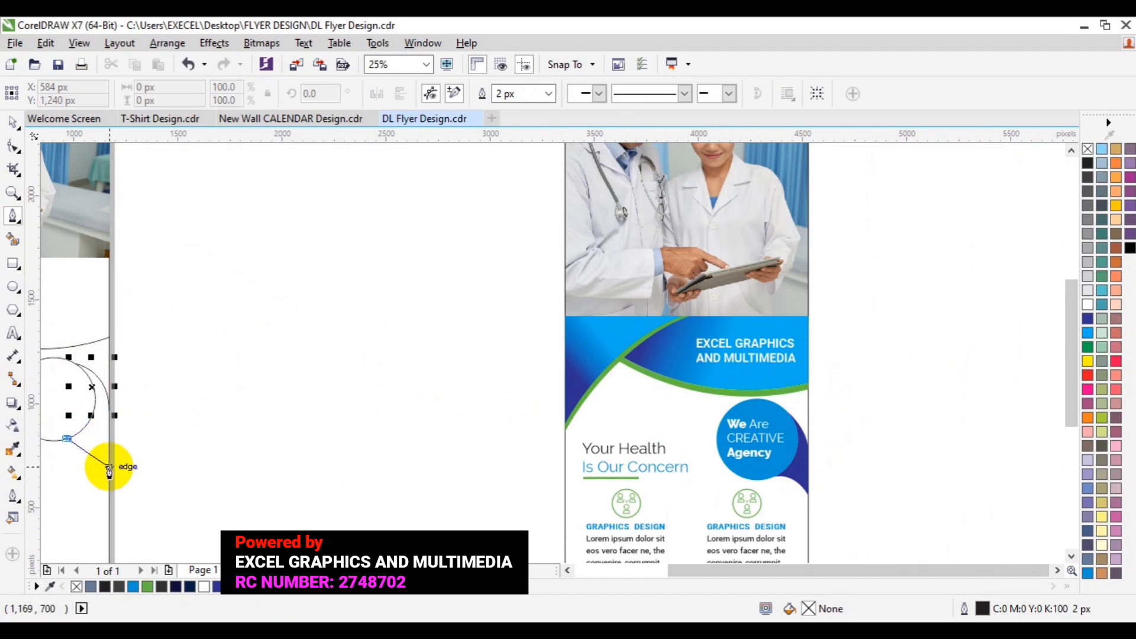
pyautogui.moveTo(110, 467); pyautogui.dragTo(114, 495)
pyautogui.press('Escape')
pyautogui.click(200, 469)
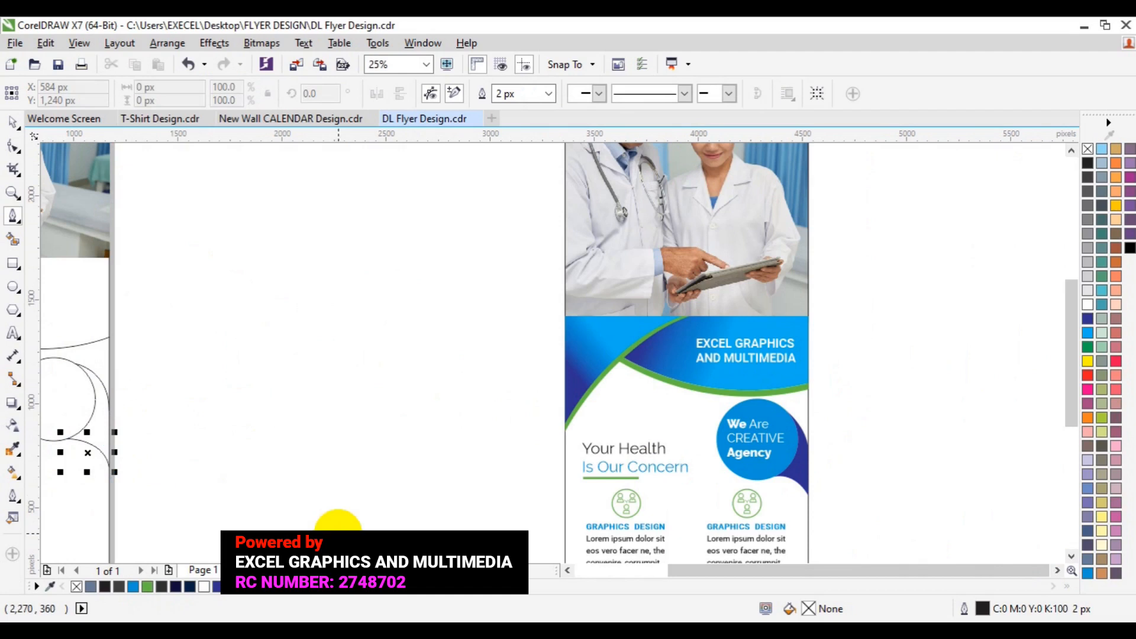
pyautogui.click(569, 568)
pyautogui.click(570, 568)
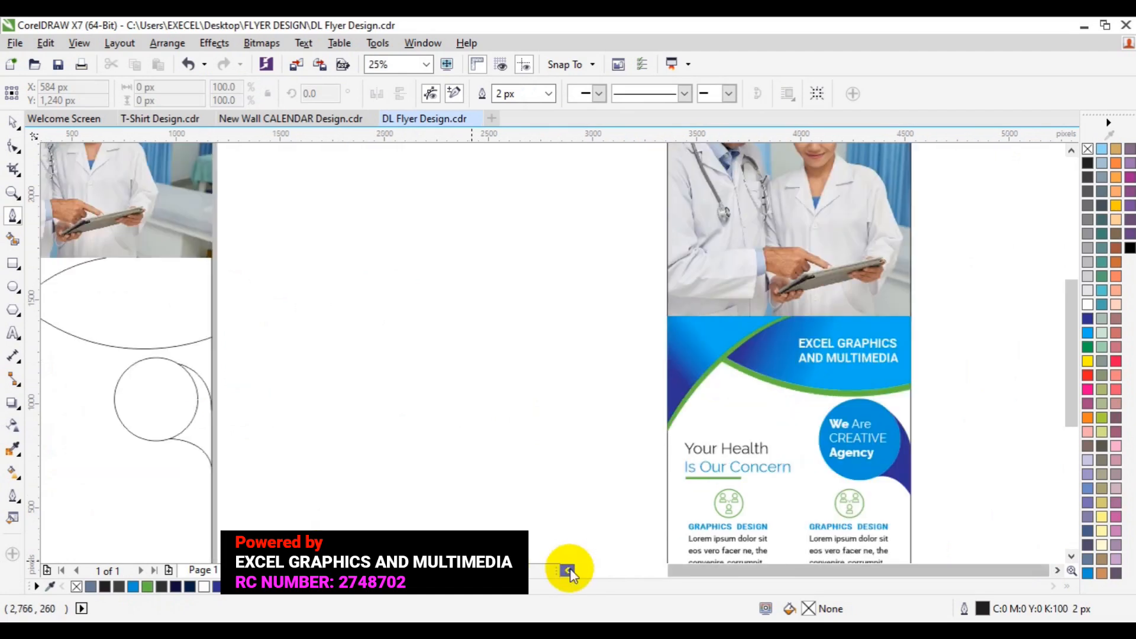
pyautogui.click(570, 568)
pyautogui.click(570, 568)
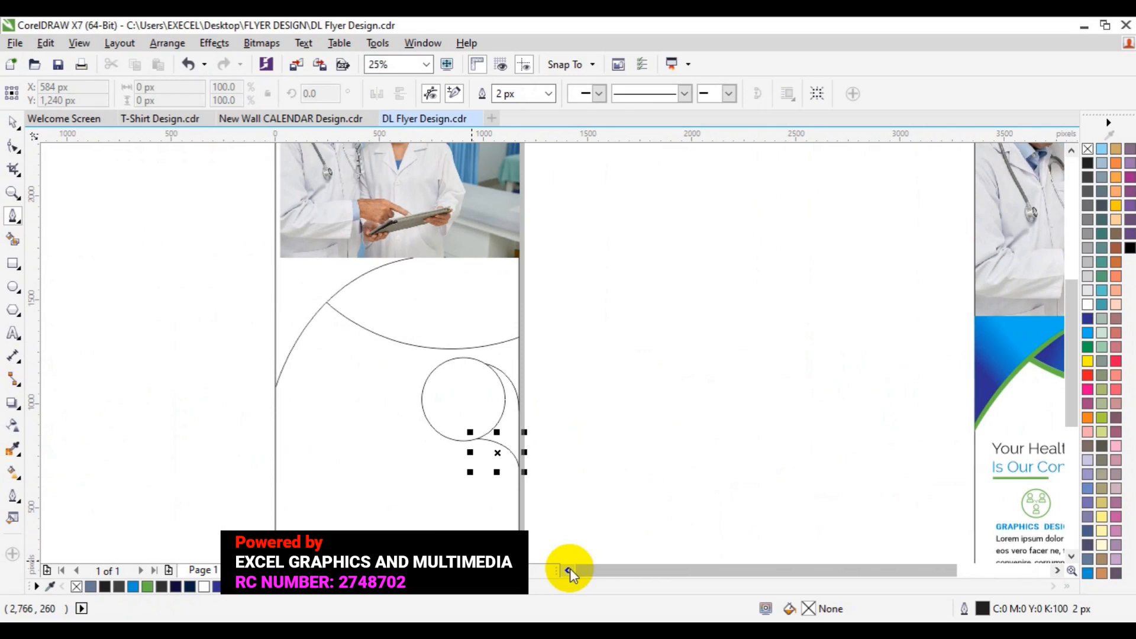
pyautogui.hotkey('ctrl', 'z')
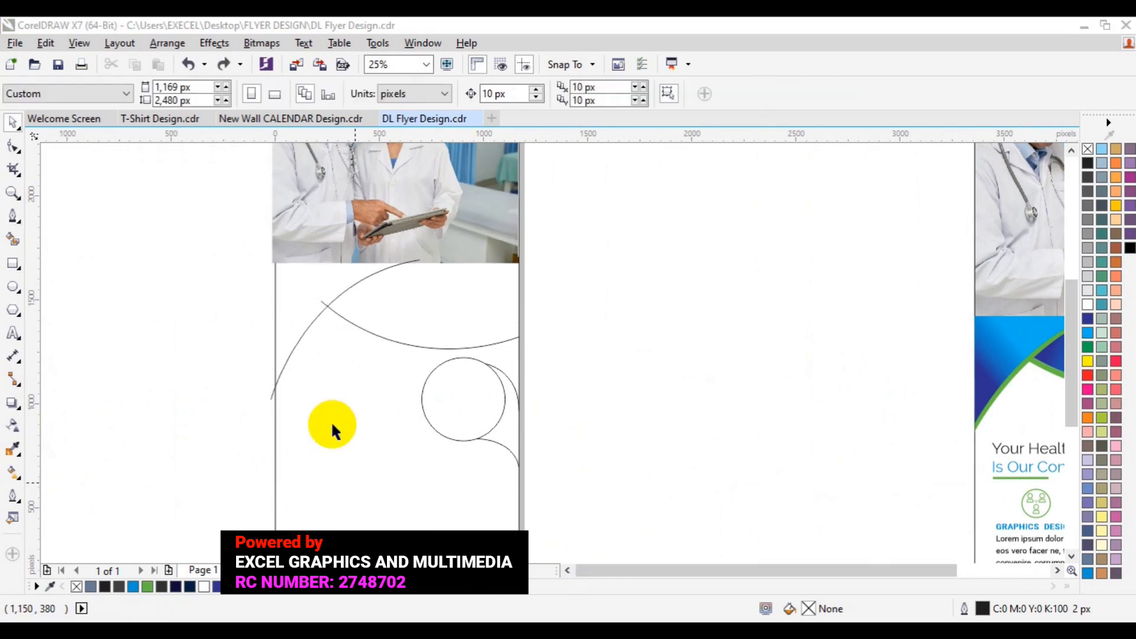
# Smart Fill the page's left corner area below the photo and the bowed area beside it in slate blue with a 2 px outline
pyautogui.click(13, 193)
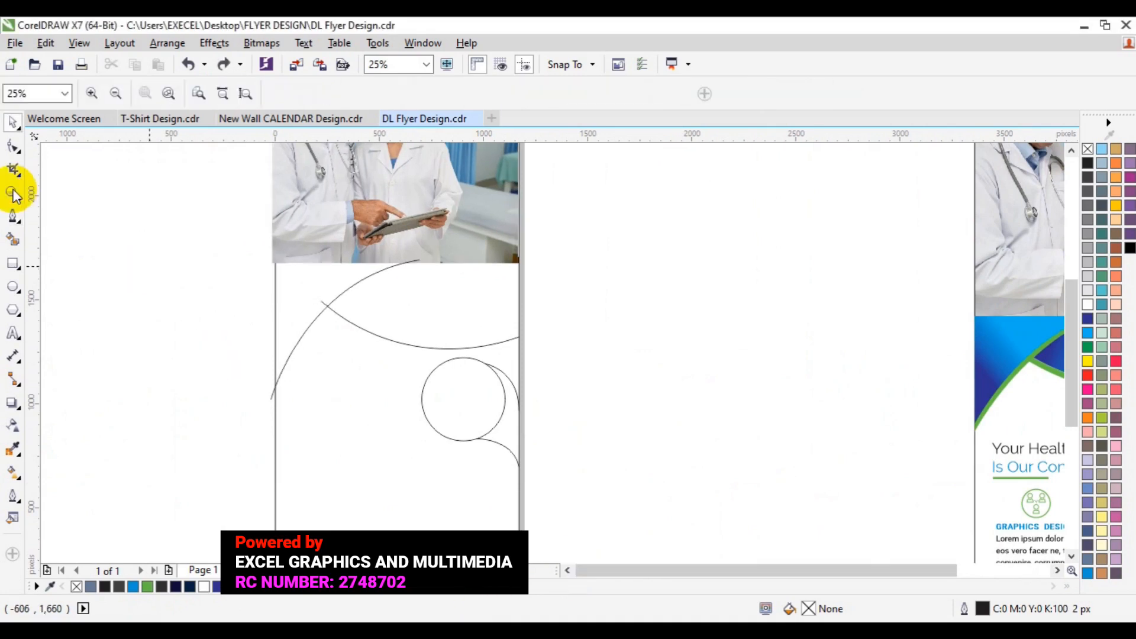
pyautogui.click(117, 95)
pyautogui.click(14, 122)
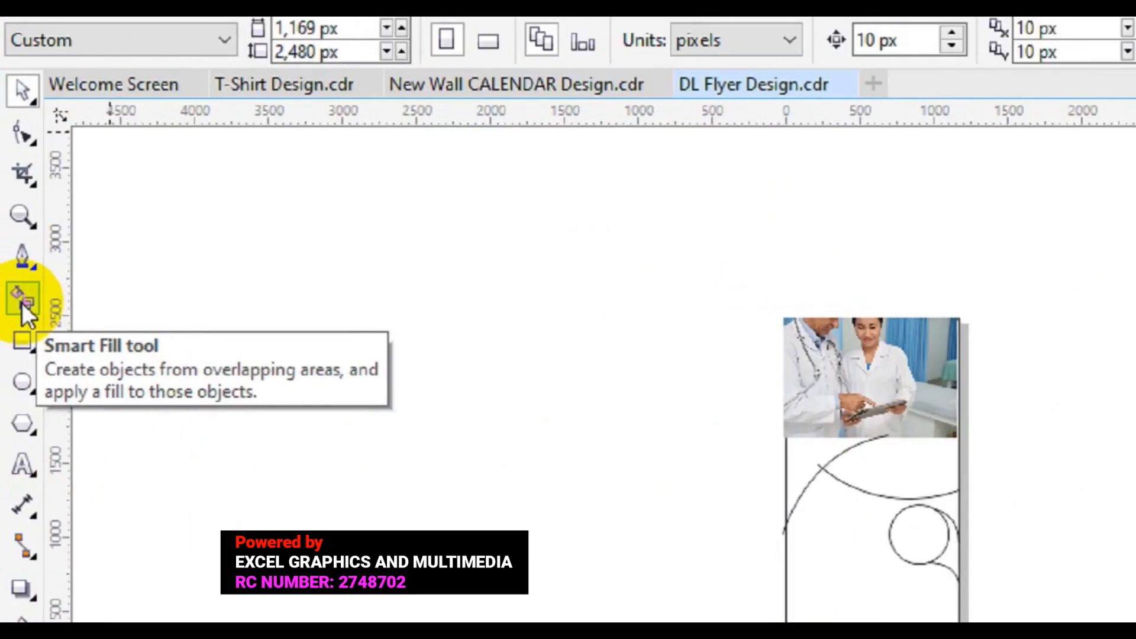
pyautogui.click(13, 242)
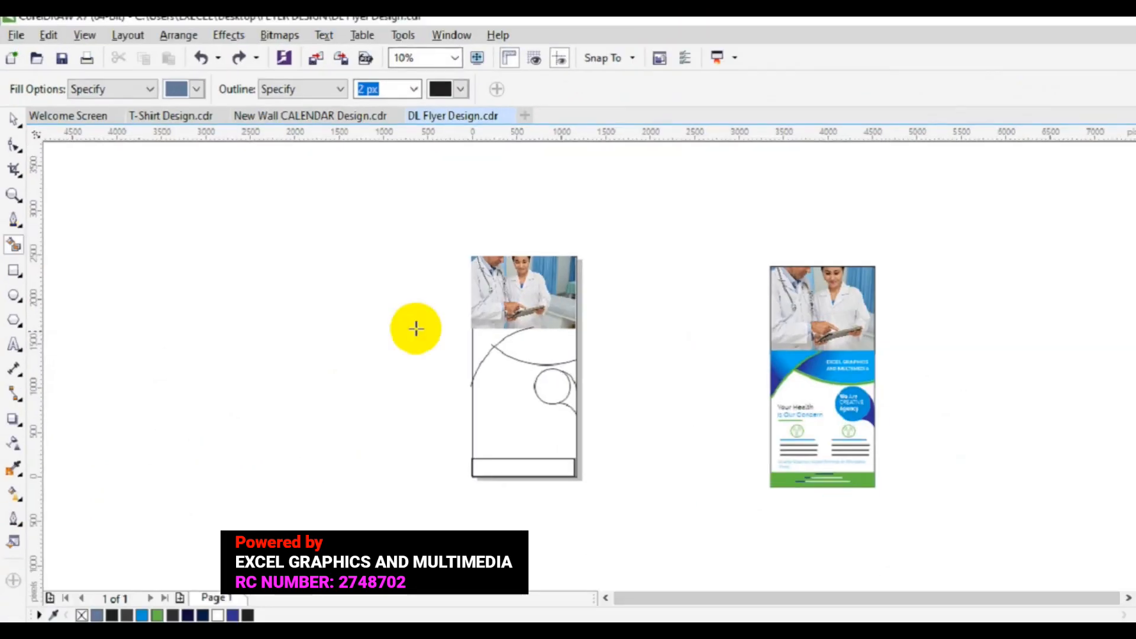
pyautogui.click(453, 326)
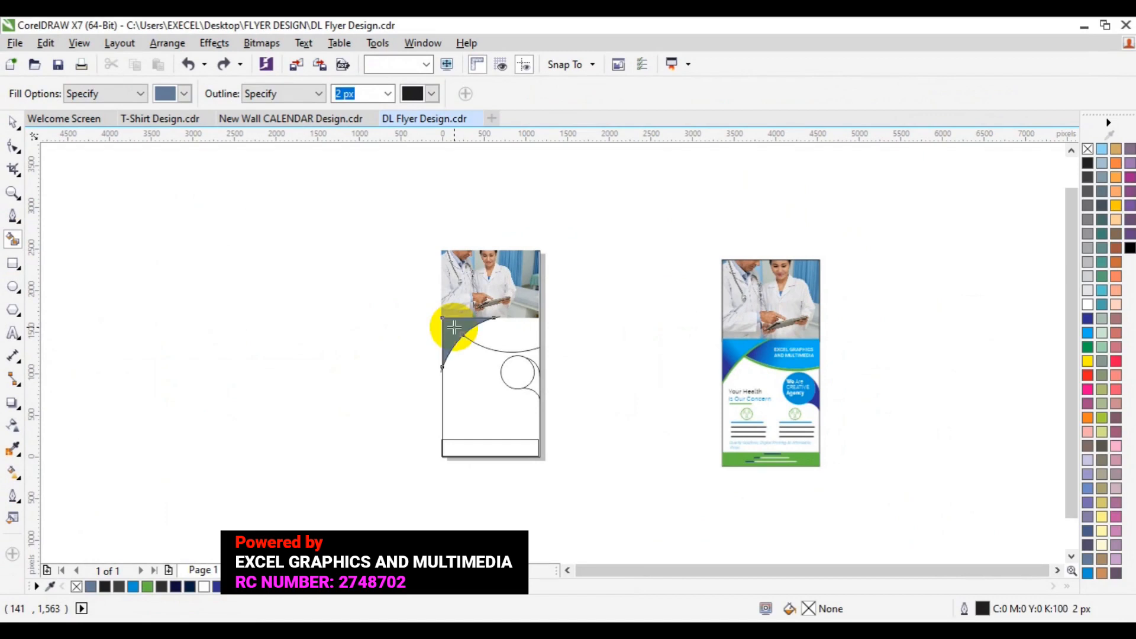
pyautogui.click(515, 334)
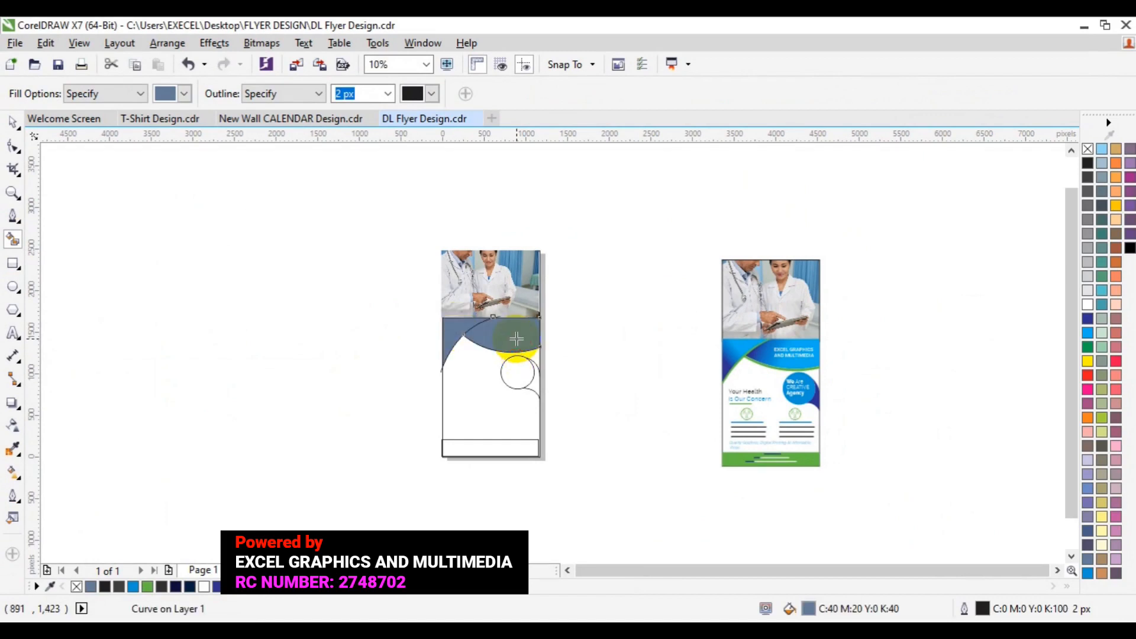
# Smart Fill the circle, the curved tail between it and the page edge, and the footer in the same slate blue
pyautogui.click(511, 379)
pyautogui.click(532, 385)
pyautogui.click(476, 453)
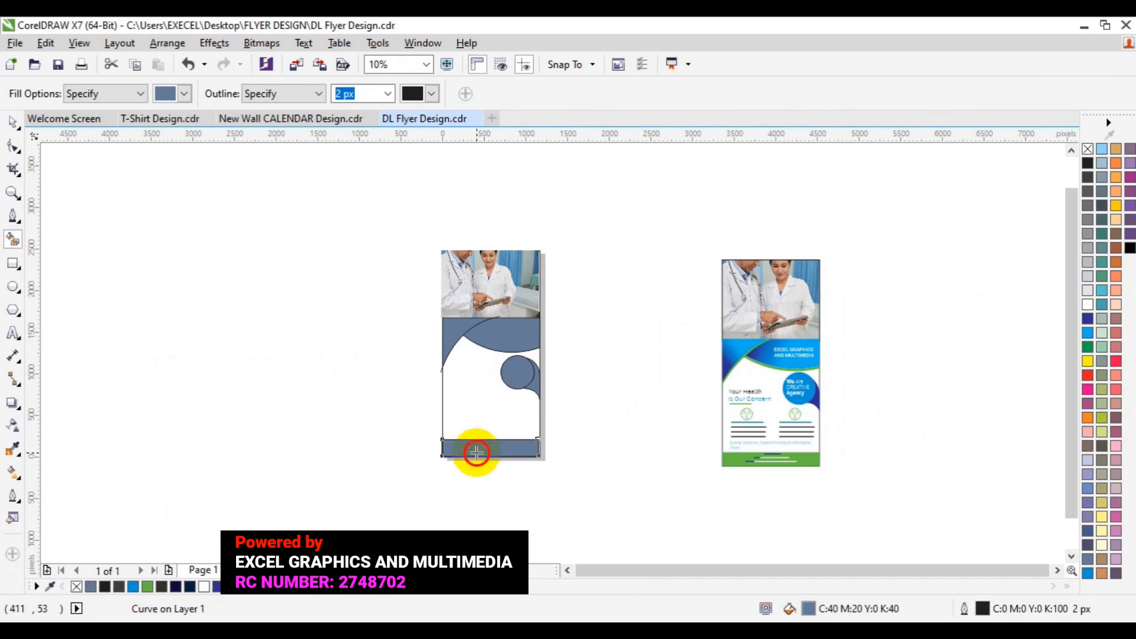
pyautogui.click(13, 122)
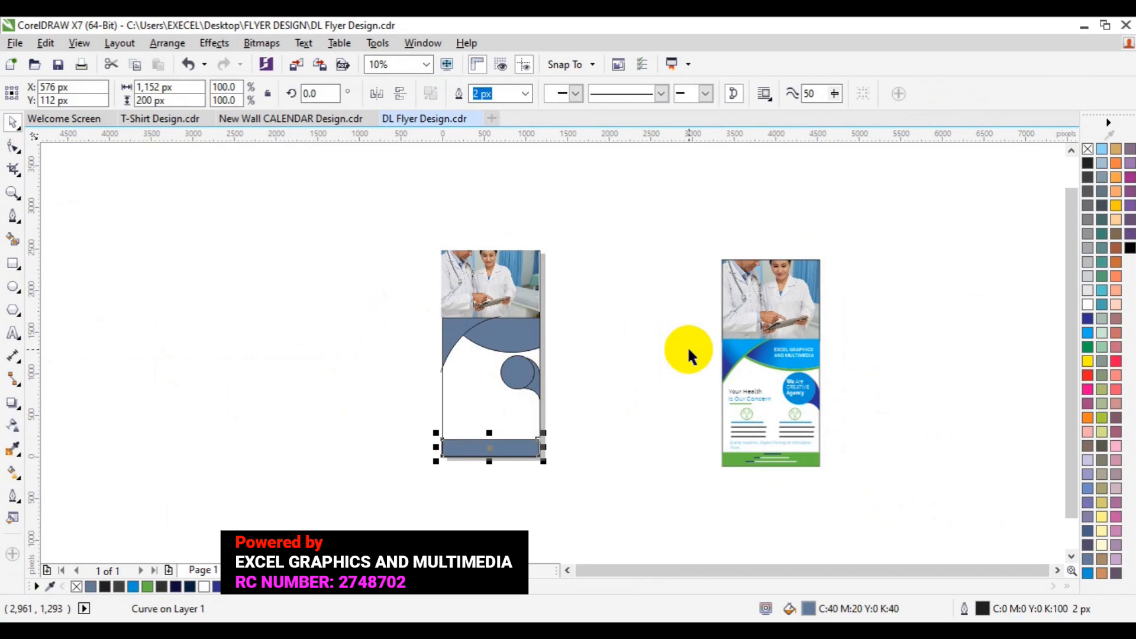
pyautogui.click(623, 445)
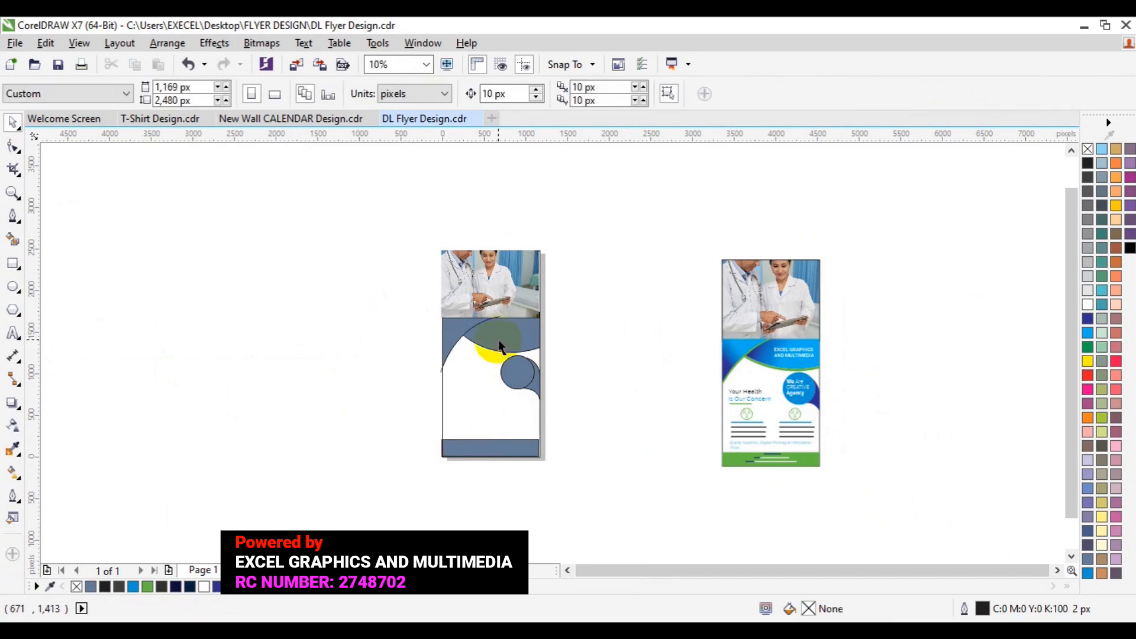
# Copy the filled left corner shape below the photo, paste it in place, and remove the copy's fill
pyautogui.click(467, 328)
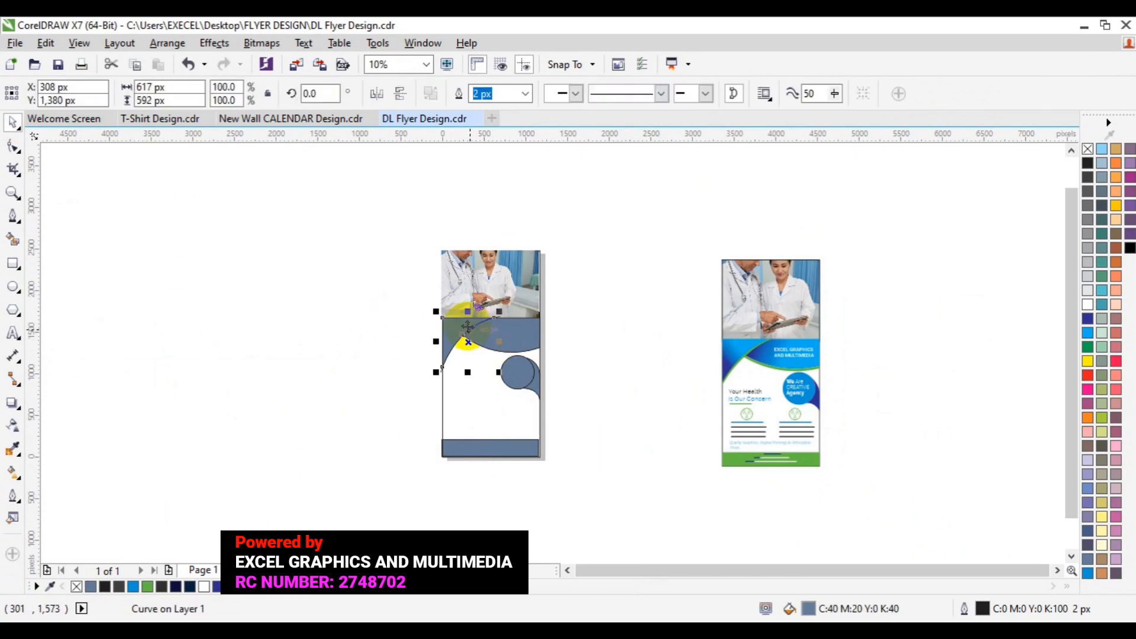
pyautogui.click(44, 46)
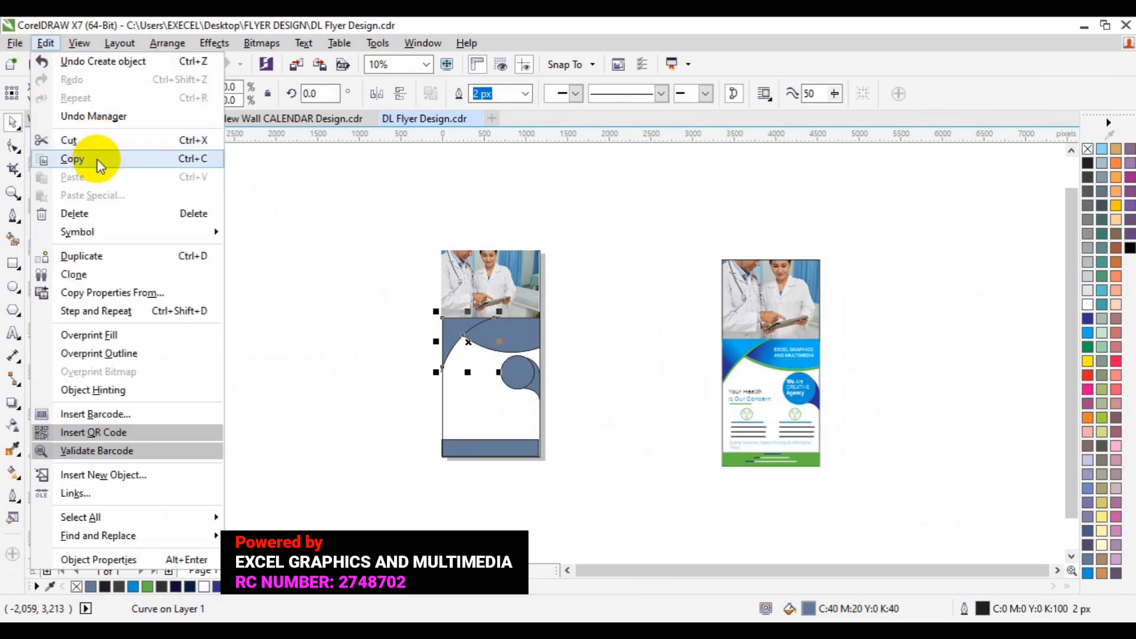
pyautogui.click(95, 158)
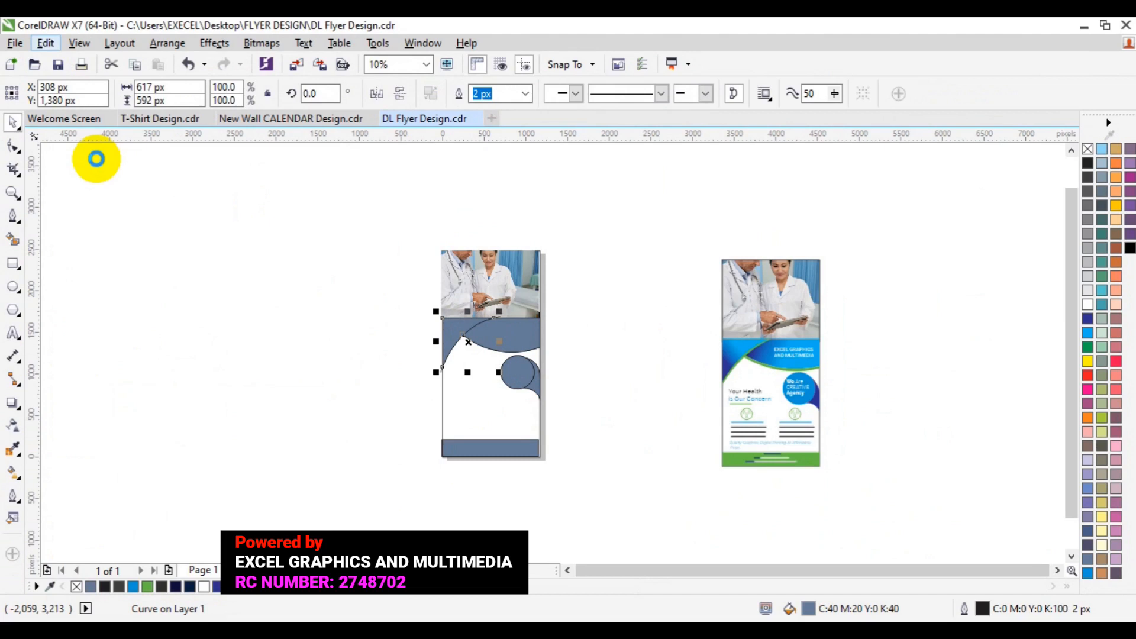
pyautogui.click(45, 43)
pyautogui.click(106, 171)
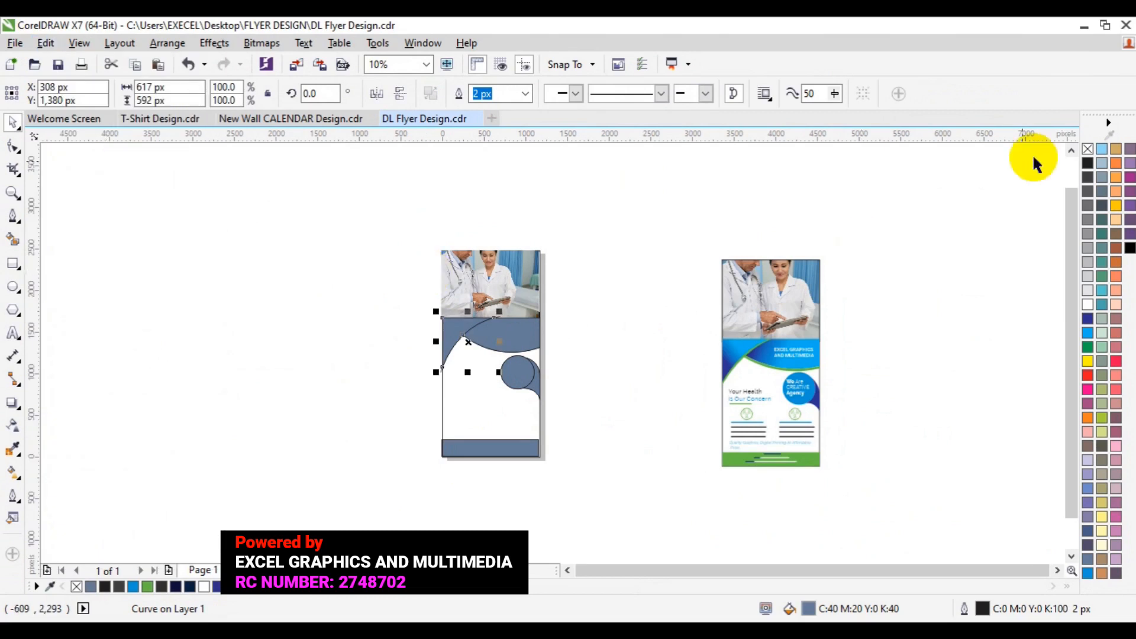
pyautogui.click(1087, 149)
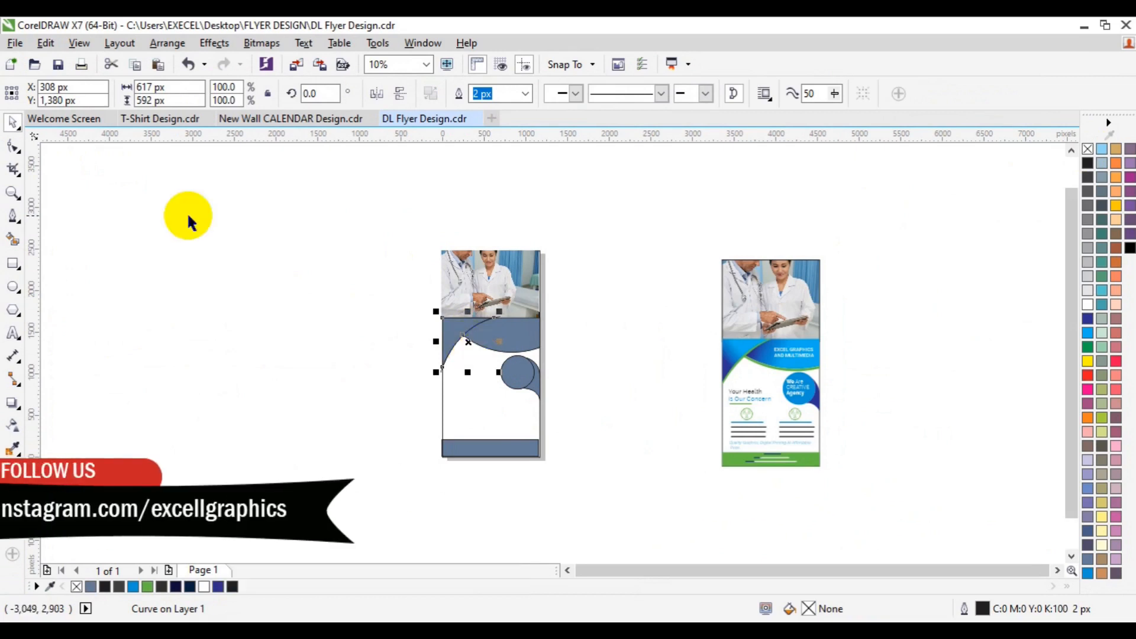
# Move the corner shape's copy horizontally left so its centre sits at X 271 px, Y 1,380 px
pyautogui.click(13, 193)
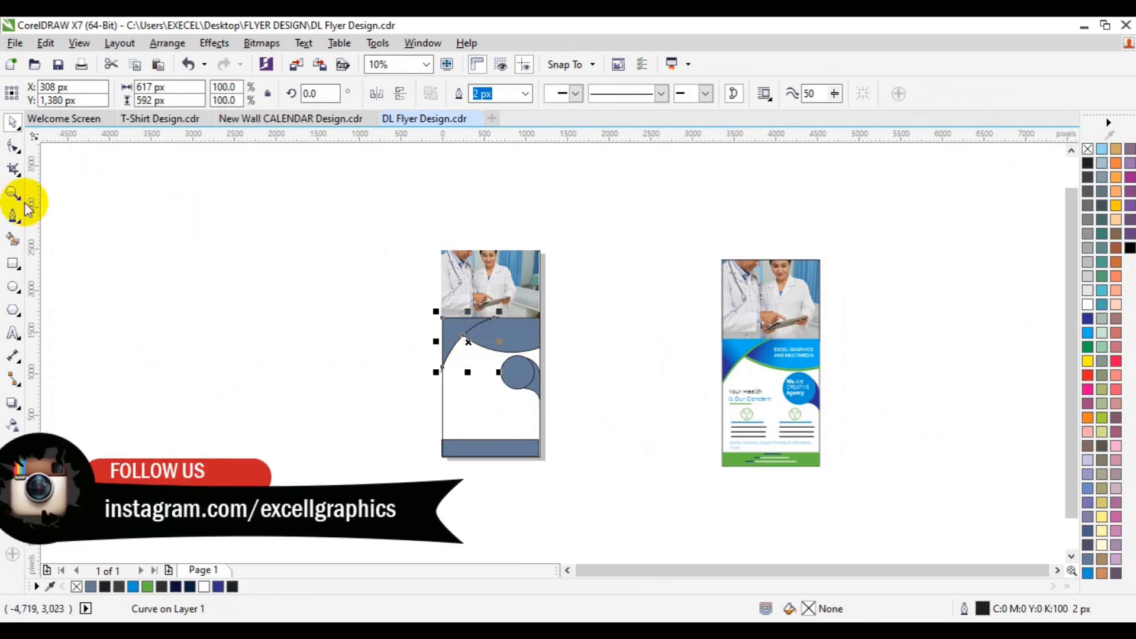
pyautogui.click(472, 339)
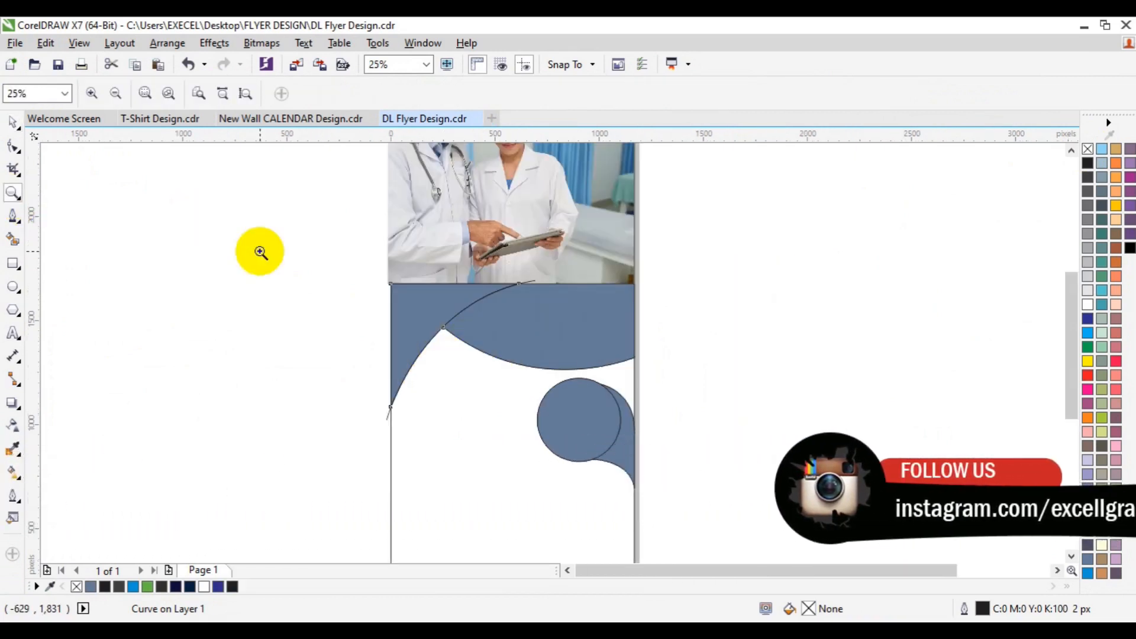
pyautogui.click(13, 121)
pyautogui.click(455, 344)
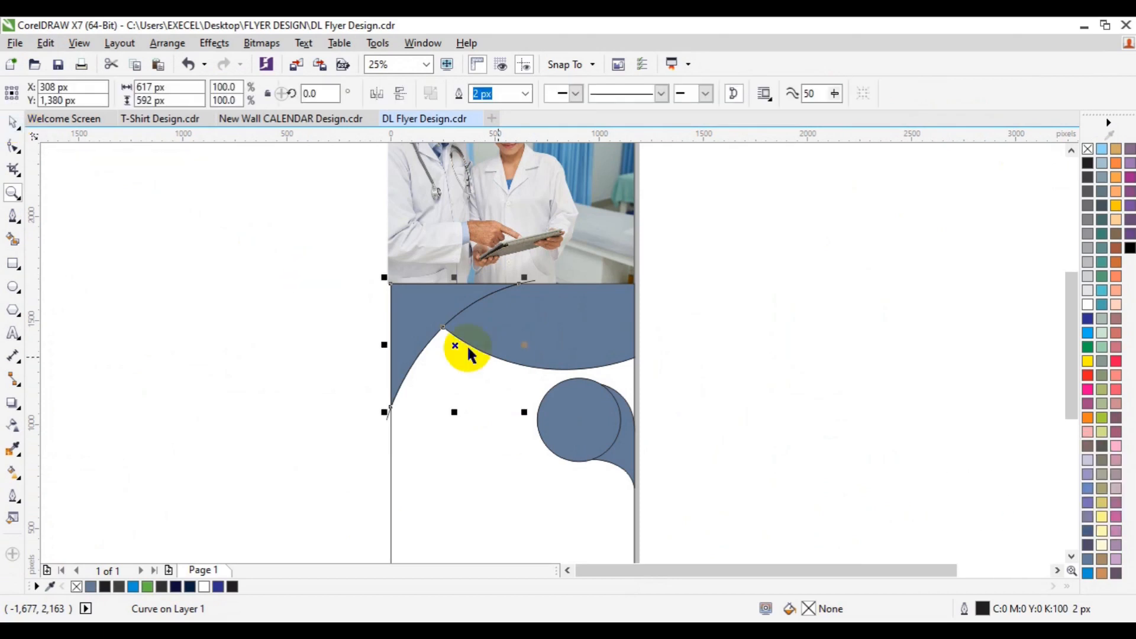
pyautogui.moveTo(455, 346); pyautogui.dragTo(453, 342)
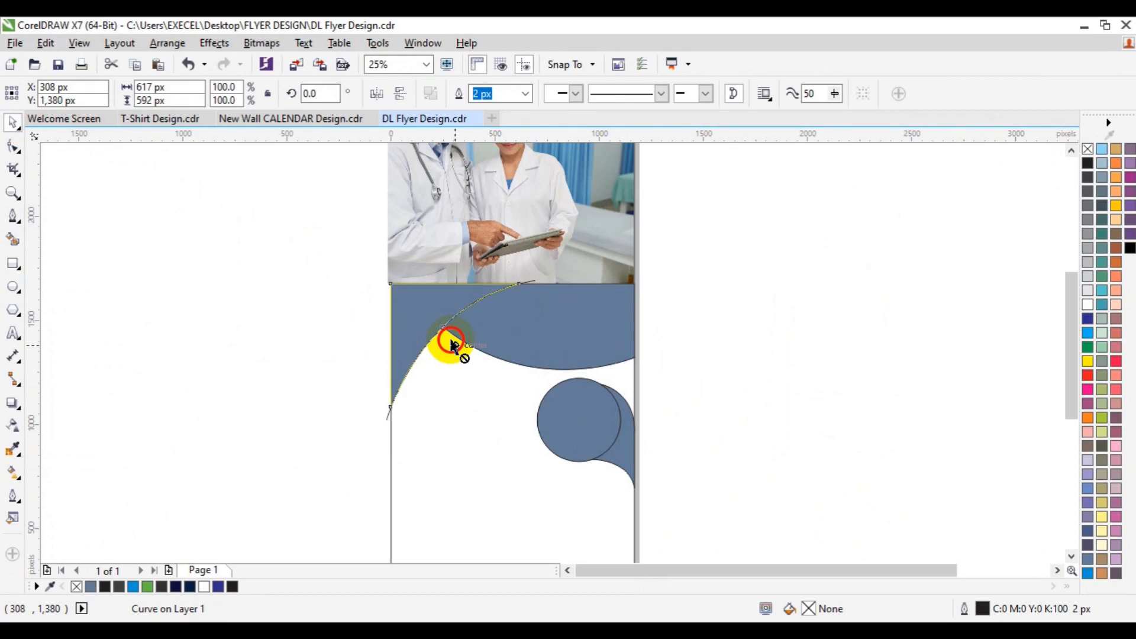
pyautogui.hotkey('ctrl', 'z')
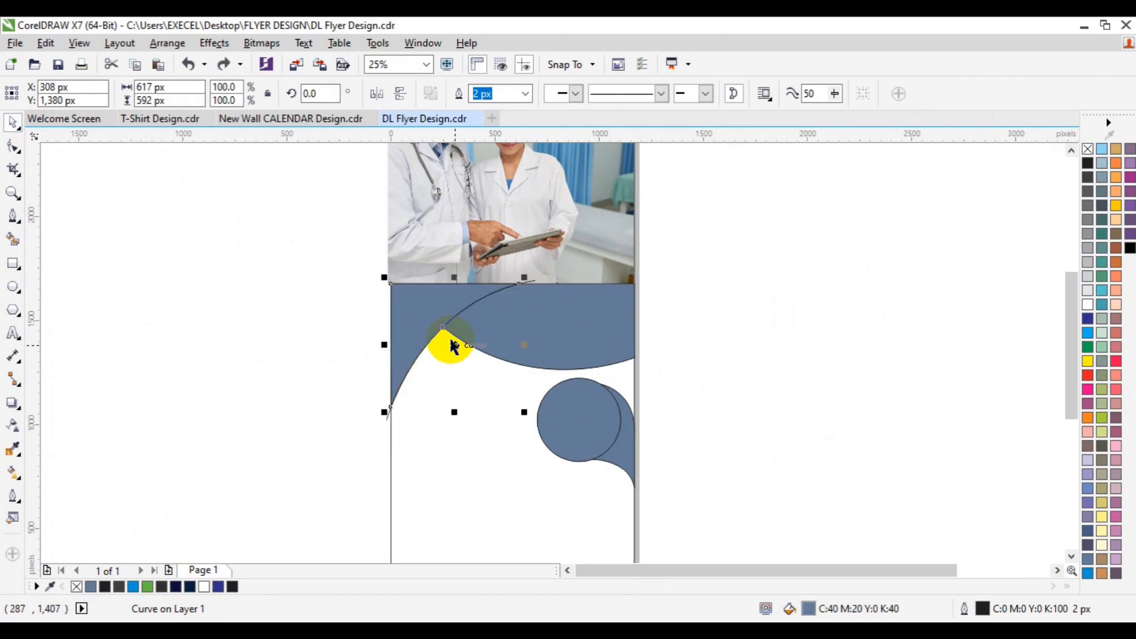
pyautogui.moveTo(457, 346); pyautogui.dragTo(448, 342)
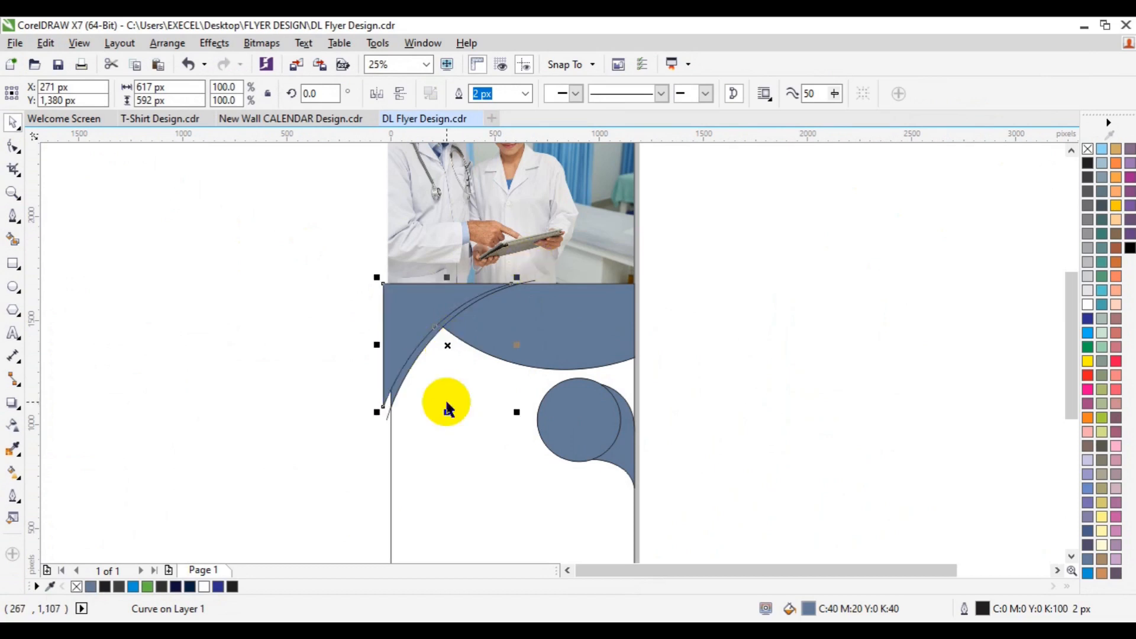
# Rotate the copied corner shape slightly counter-clockwise, to an angle of 0.96 degrees
pyautogui.click(453, 346)
pyautogui.moveTo(519, 412); pyautogui.dragTo(529, 414)
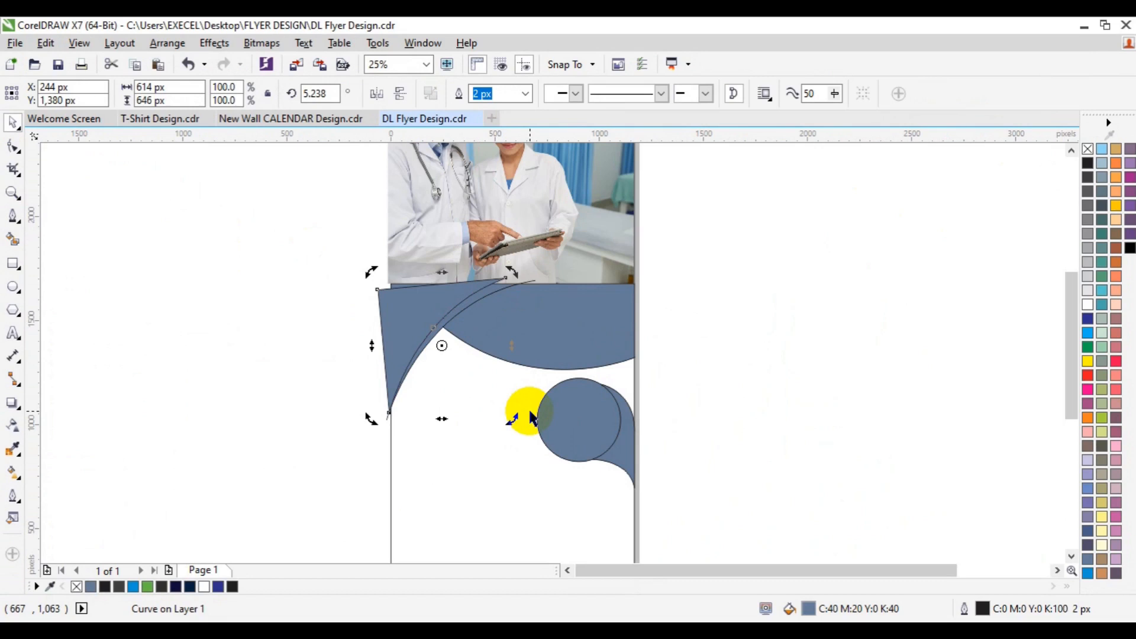
pyautogui.hotkey('ctrl', 'z')
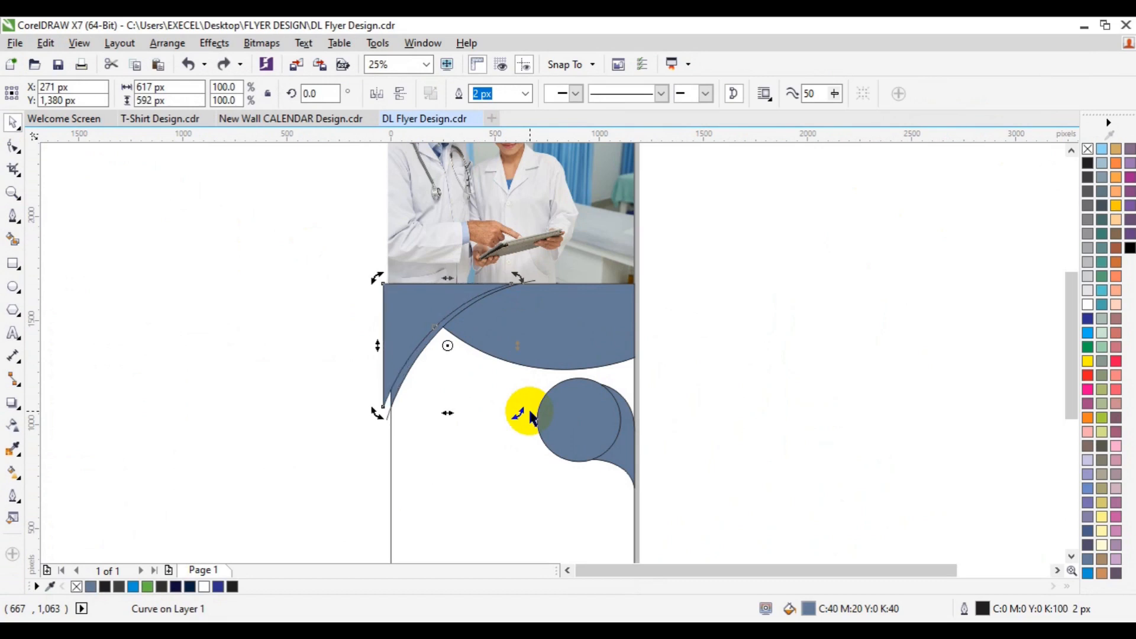
pyautogui.click(333, 356)
pyautogui.click(426, 319)
pyautogui.click(426, 319)
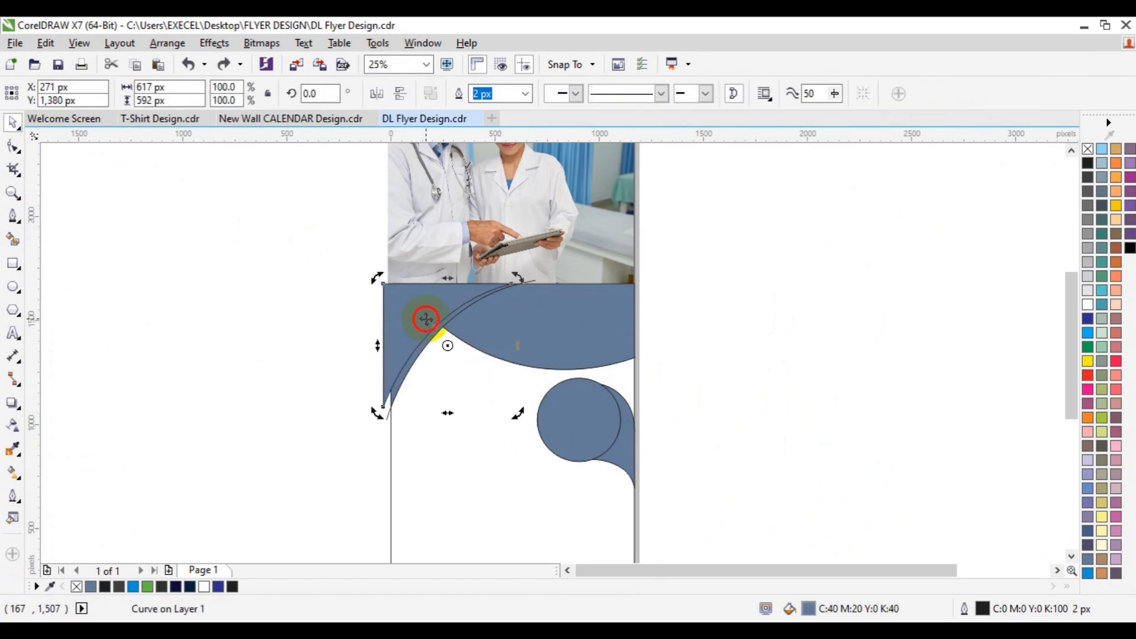
pyautogui.moveTo(520, 276); pyautogui.dragTo(517, 275)
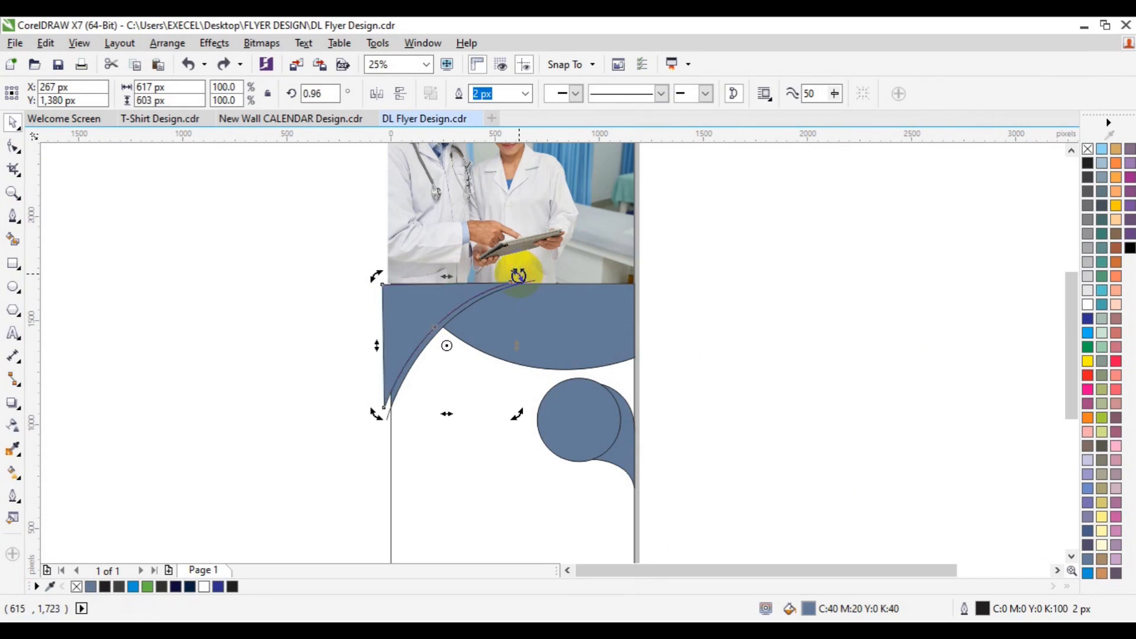
# Paste an unfilled copy of the bowed shape in place and move it straight up to Y 1,511 px
pyautogui.click(564, 342)
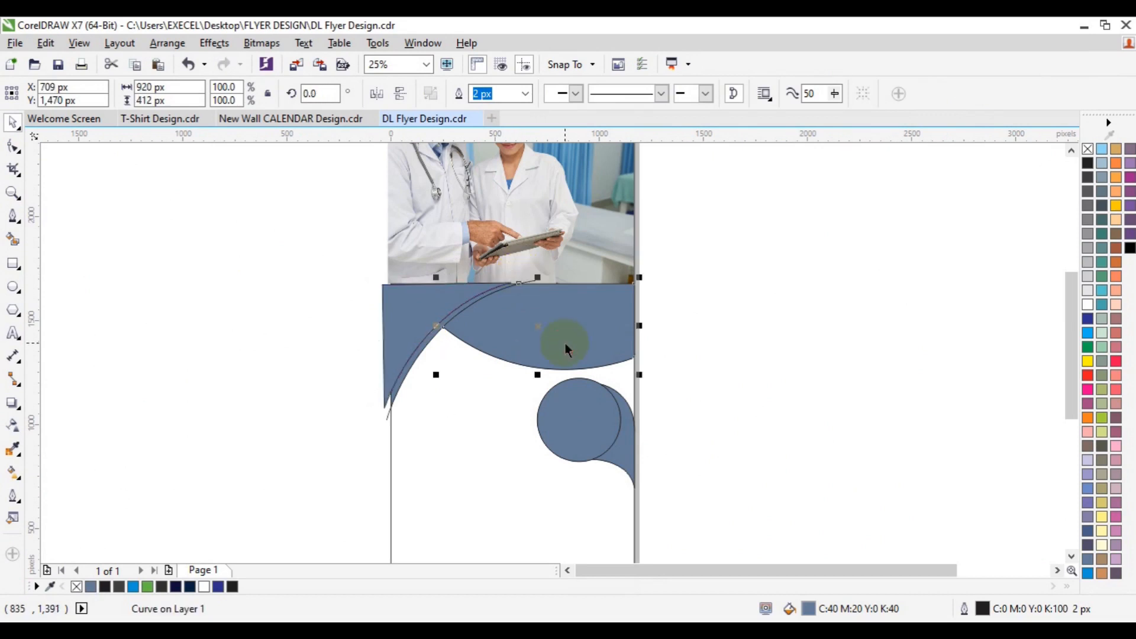
pyautogui.click(45, 43)
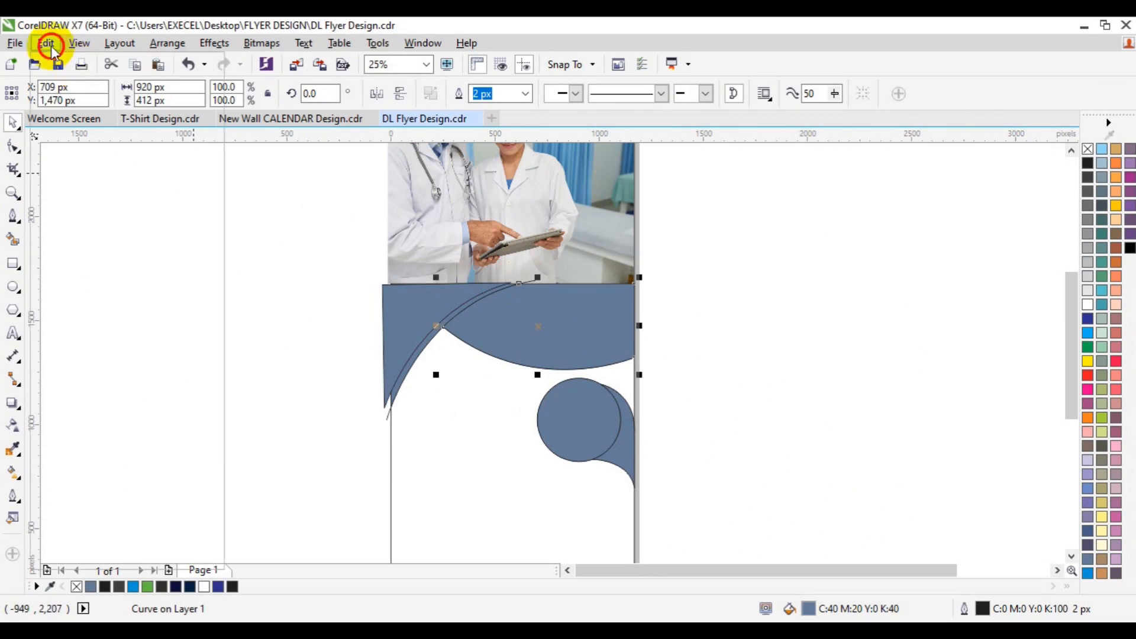
pyautogui.click(90, 157)
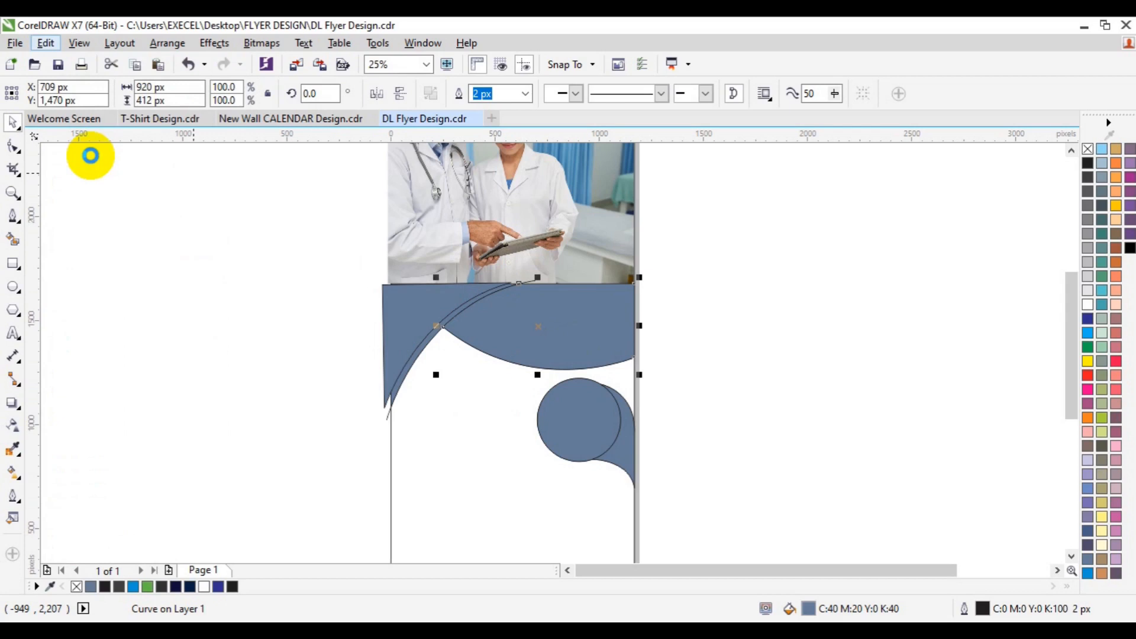
pyautogui.click(54, 44)
pyautogui.click(97, 175)
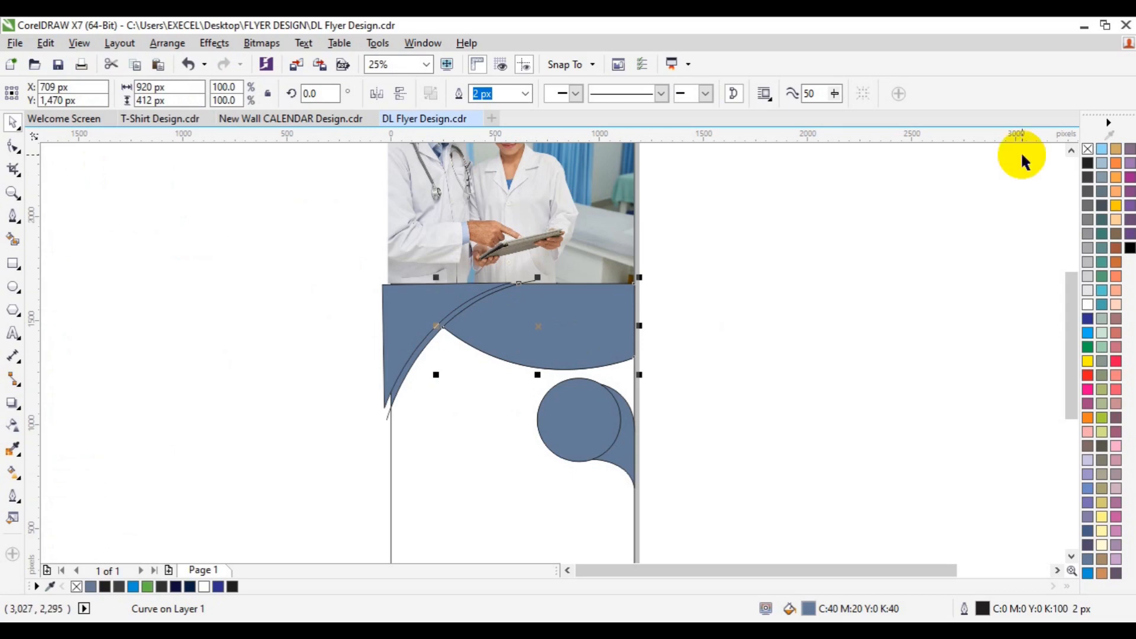
pyautogui.click(1088, 149)
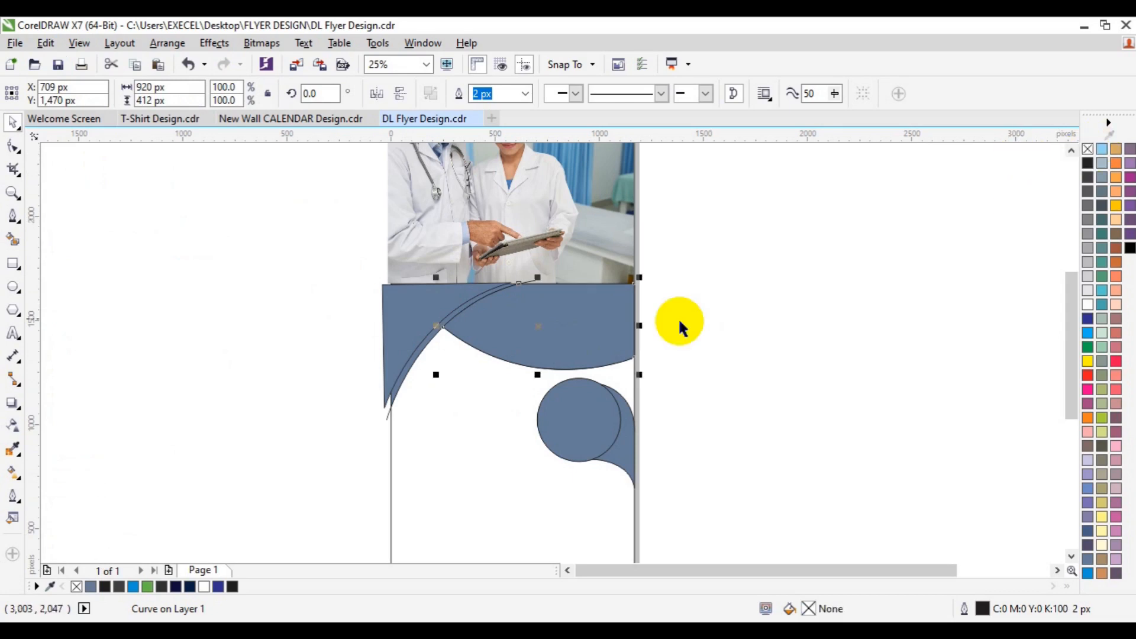
pyautogui.click(537, 326)
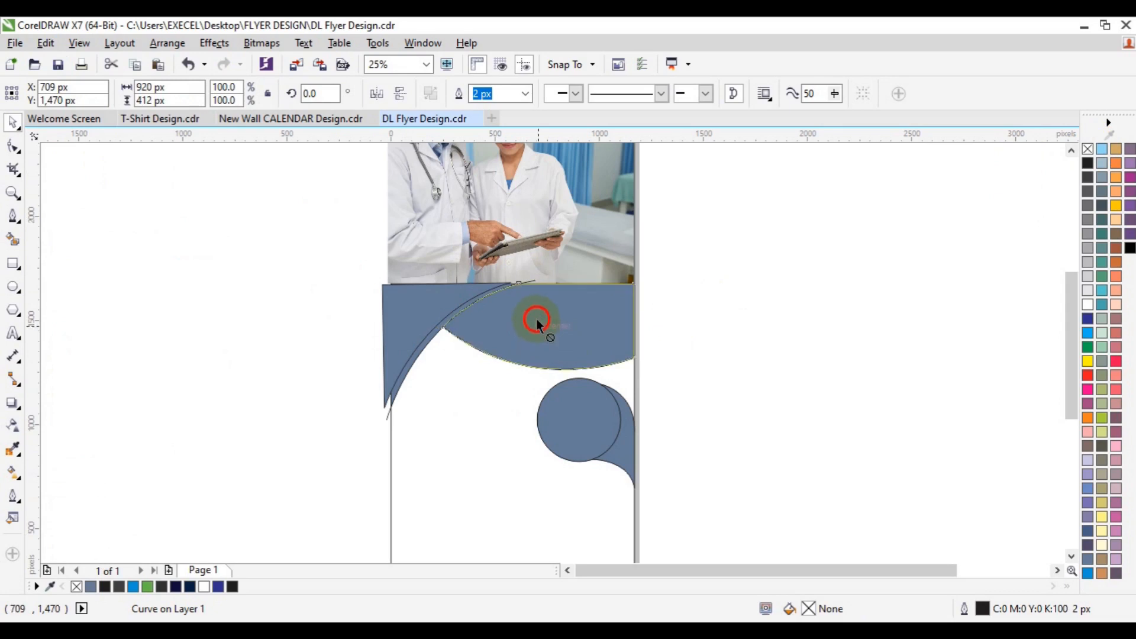
pyautogui.moveTo(537, 320); pyautogui.dragTo(536, 317)
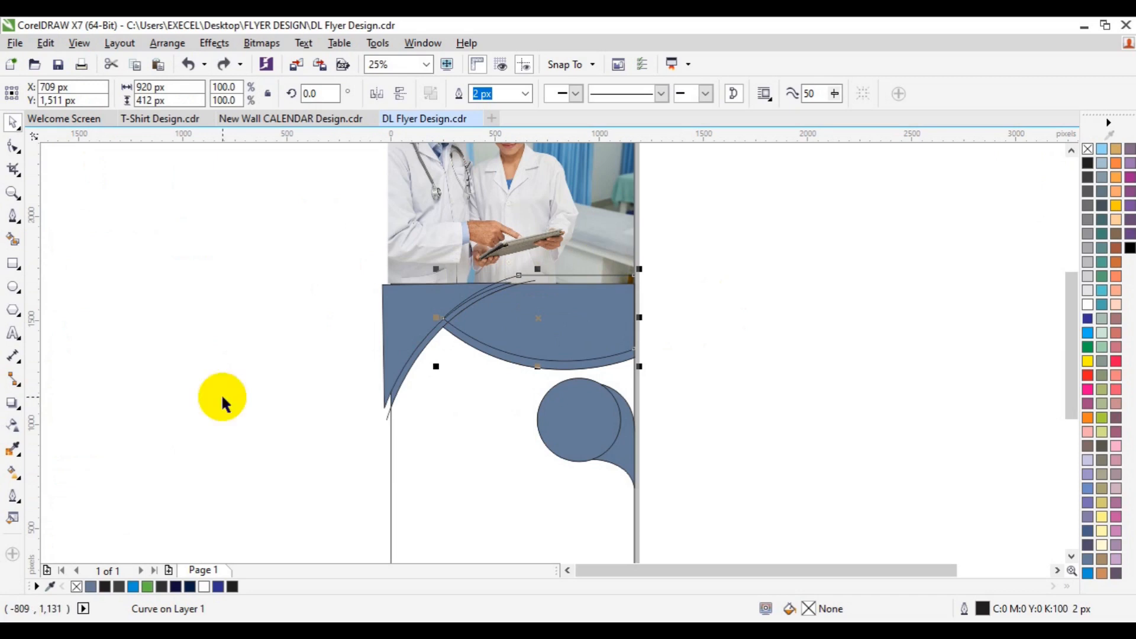
# Smart Fill the thin strips along the bowed shape's lower edge and the corner shape's curved edge in slate blue with a 2 px outline
pyautogui.click(13, 242)
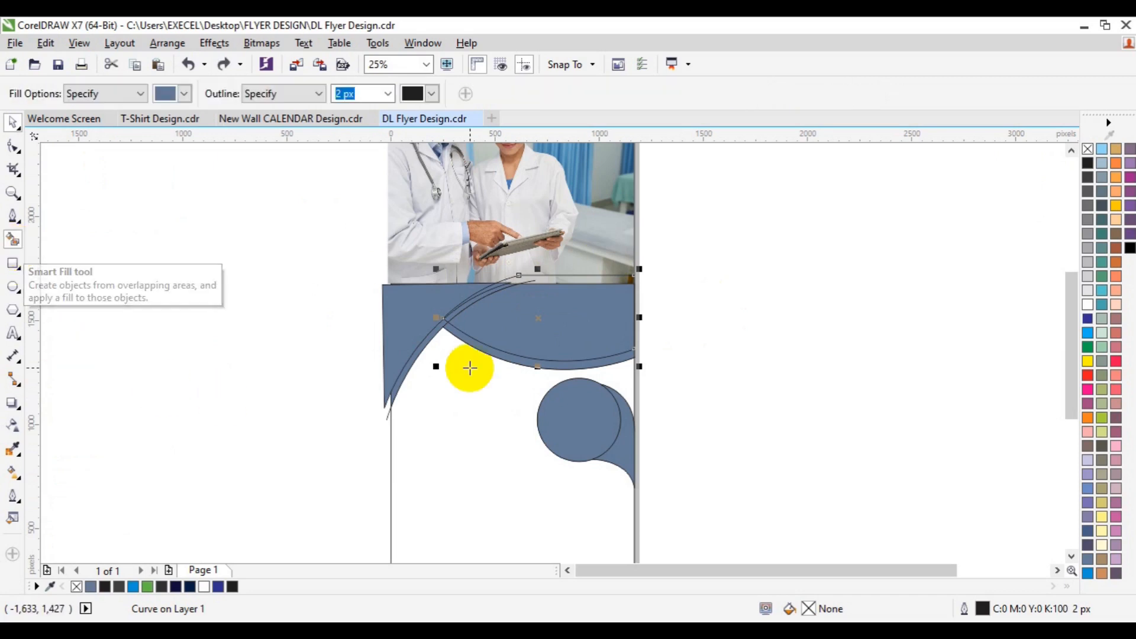
pyautogui.click(500, 352)
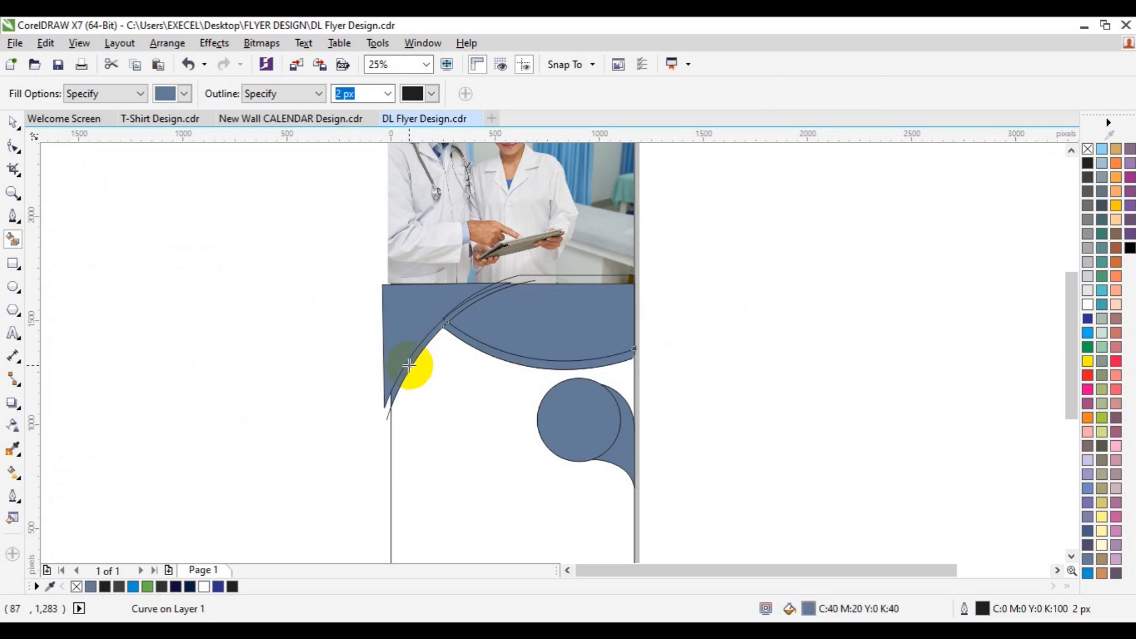
pyautogui.click(468, 305)
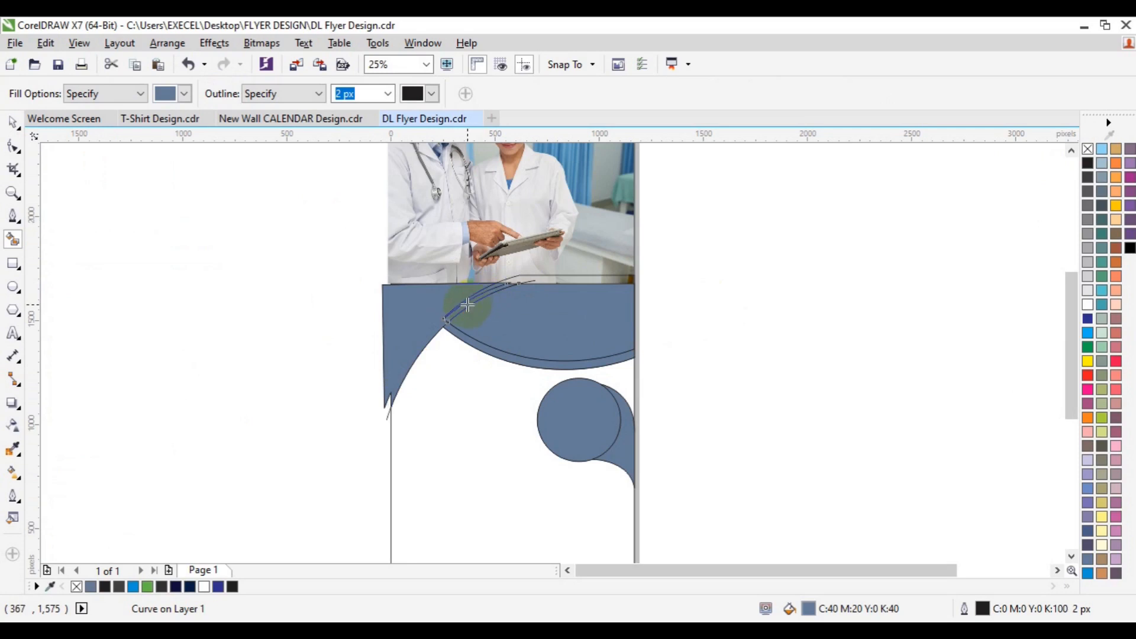
# Try to weld the two filled strips that run along the corner shape's curved edge
pyautogui.click(12, 121)
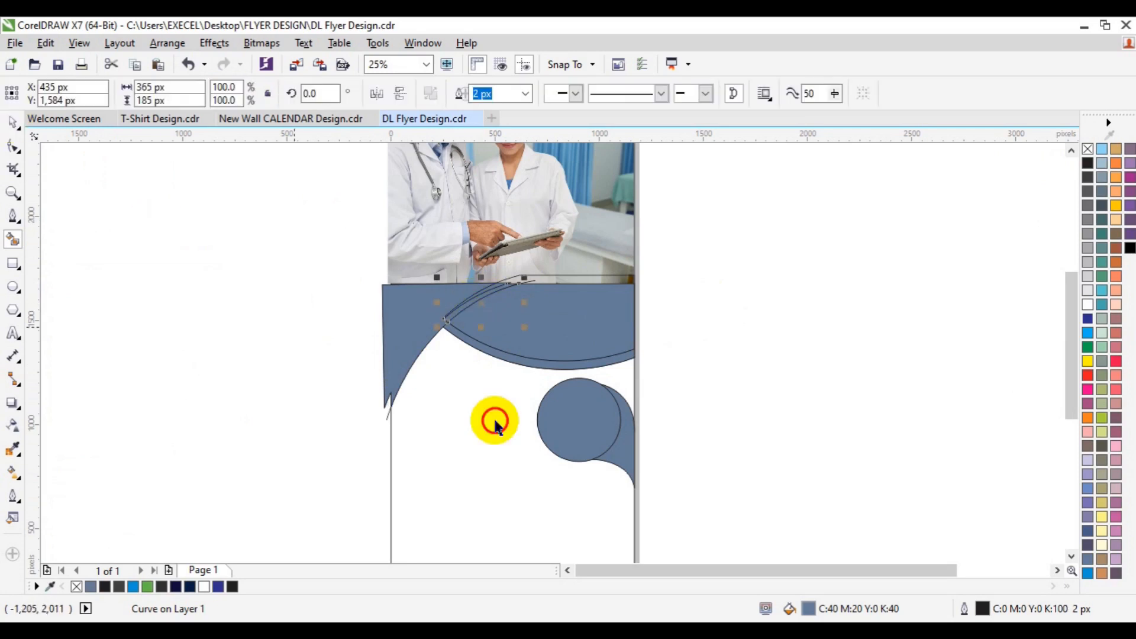
pyautogui.keyDown('shift'); pyautogui.click(394, 397); pyautogui.keyUp('shift')
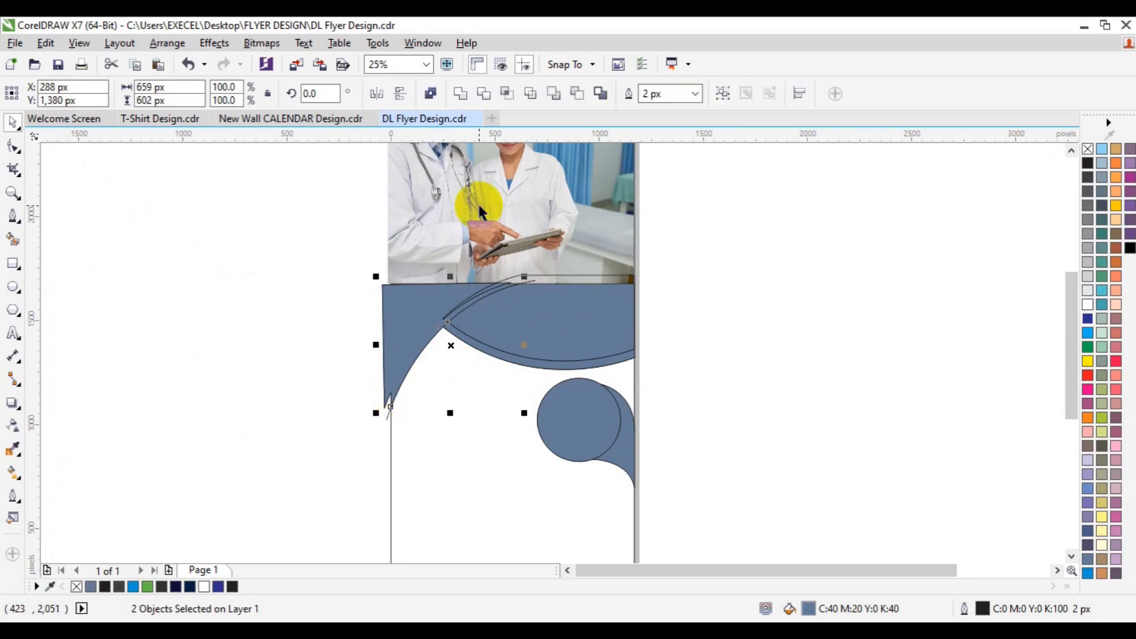
pyautogui.click(460, 100)
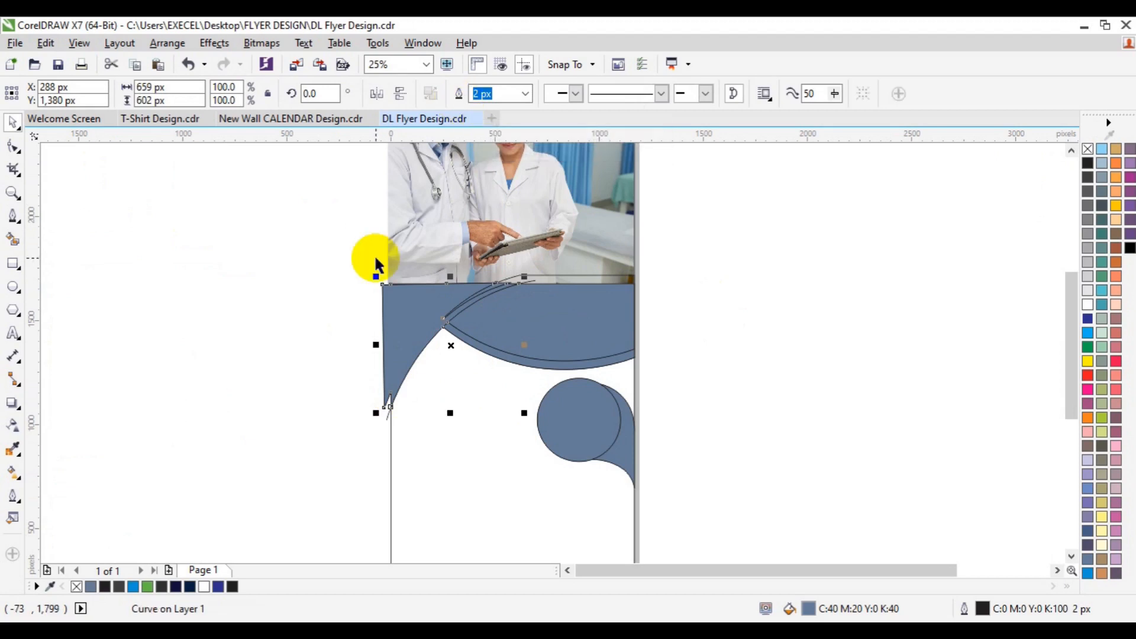
pyautogui.hotkey('ctrl', 'z')
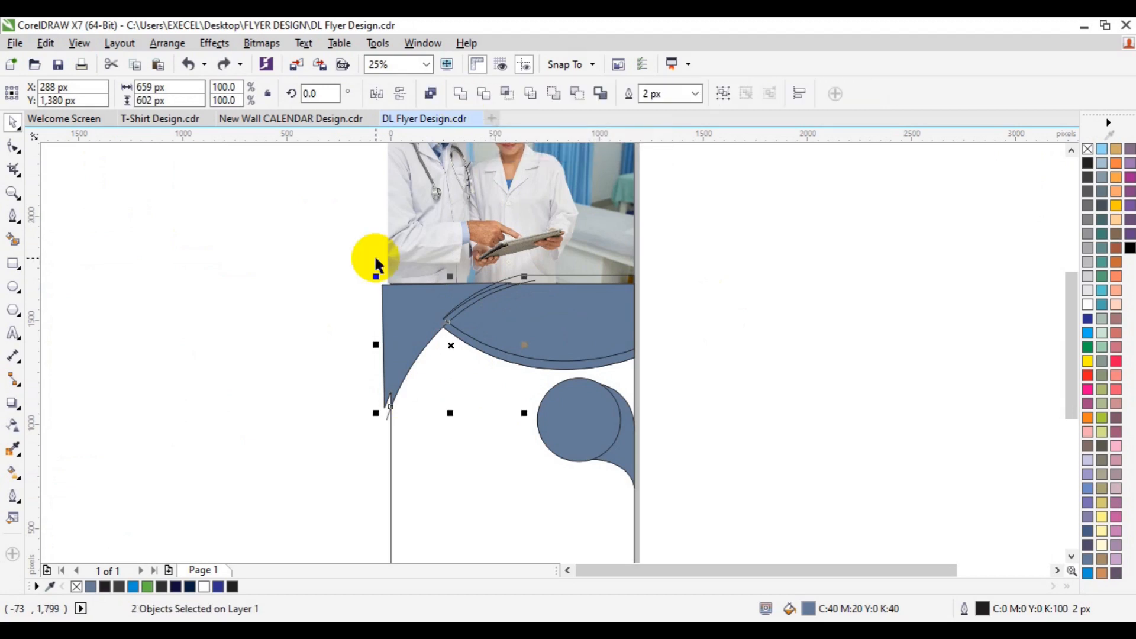
pyautogui.hotkey('ctrl', 'shift', 'z')
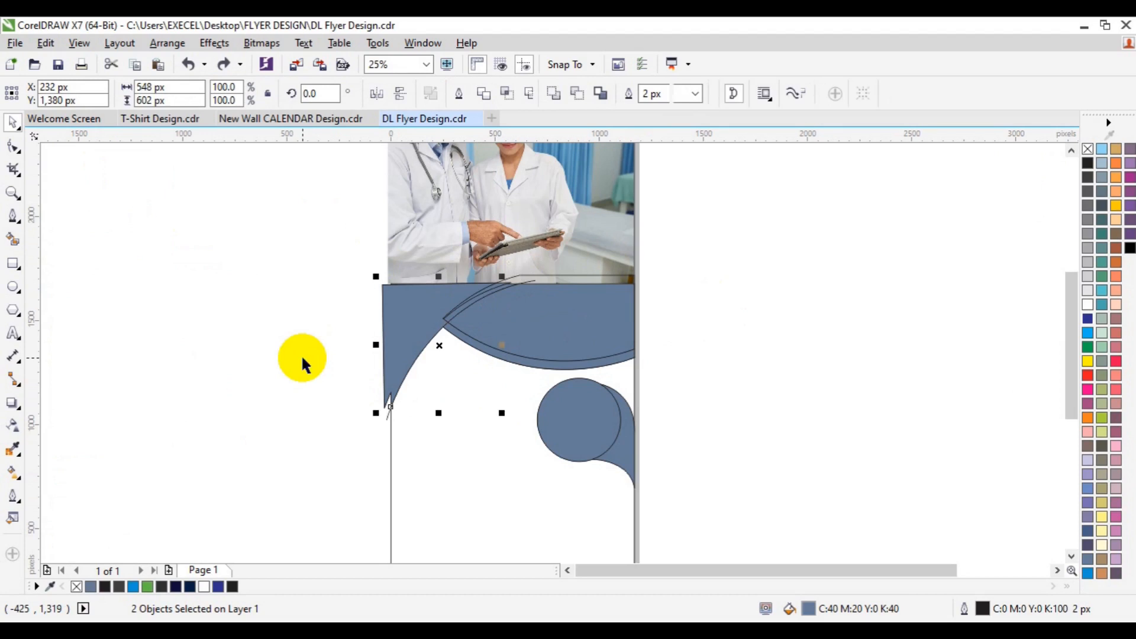
# Undo the strip fills along with the bowed copy's upward move and fill removal
pyautogui.click(377, 414)
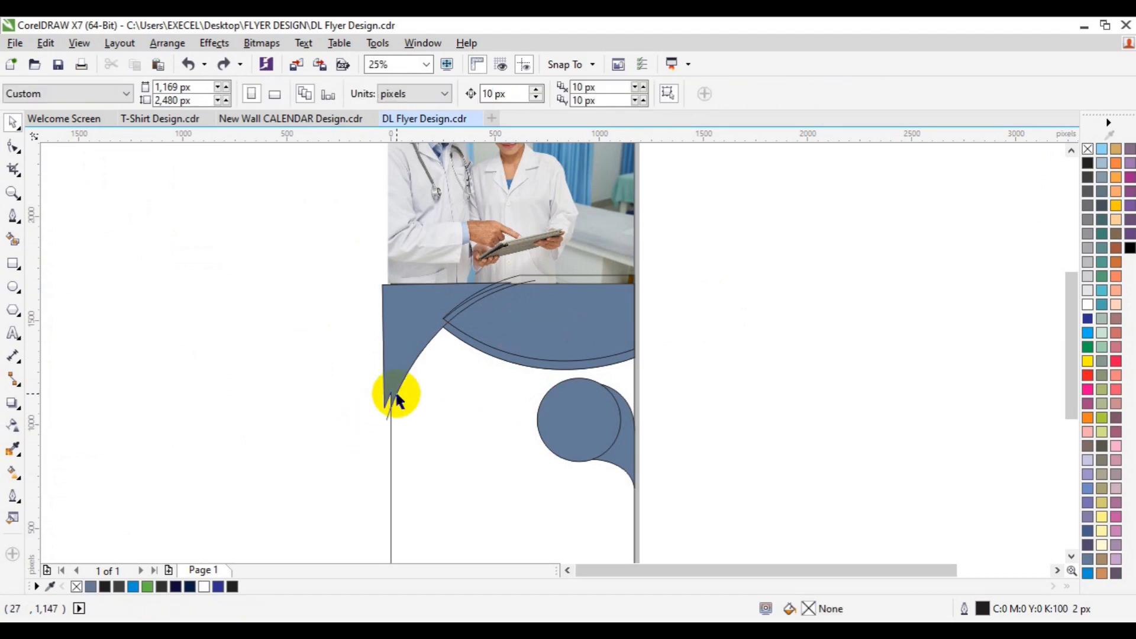
pyautogui.click(395, 394)
pyautogui.moveTo(394, 393); pyautogui.dragTo(366, 393)
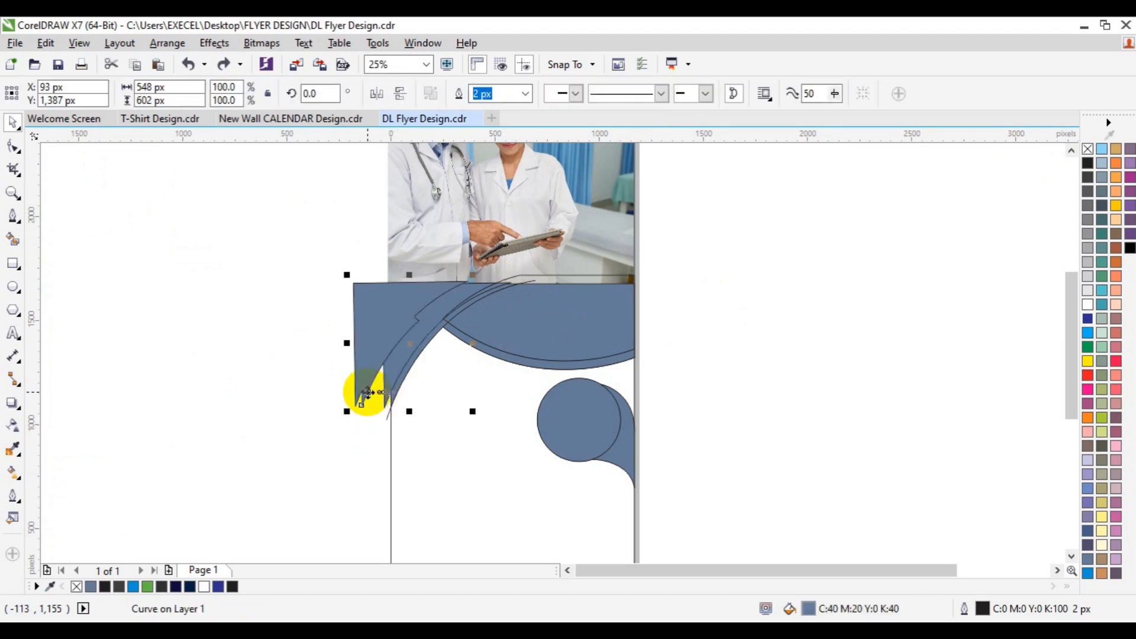
pyautogui.hotkey('ctrl', 'z')
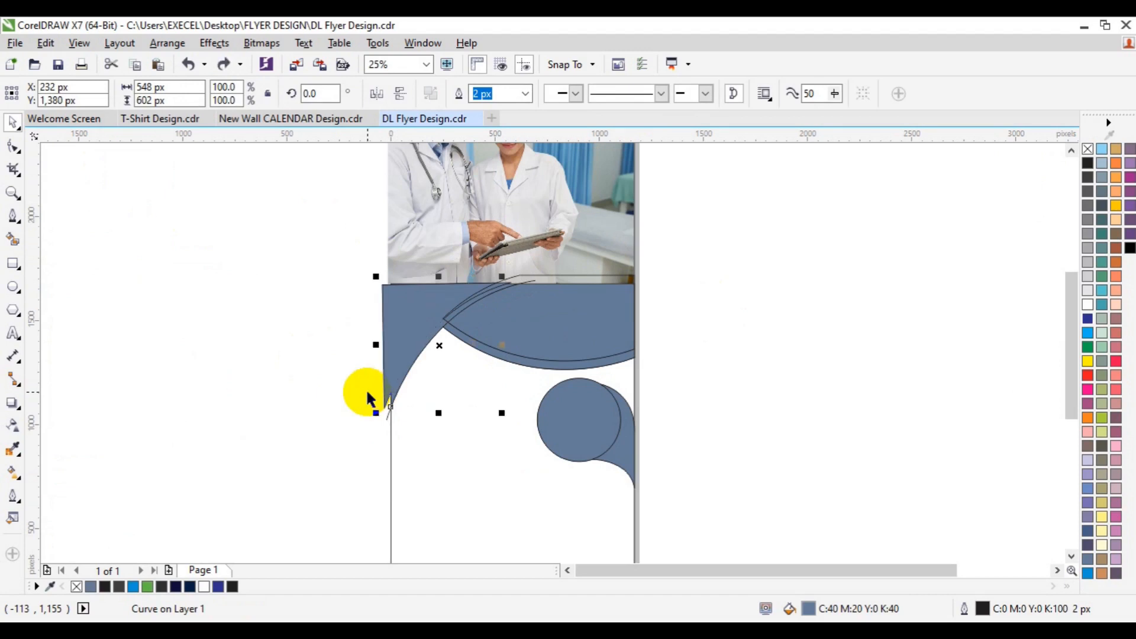
pyautogui.hotkey('ctrl', 'z')
pyautogui.hotkey('ctrl', 'z')
pyautogui.hotkey('ctrl', 'z')
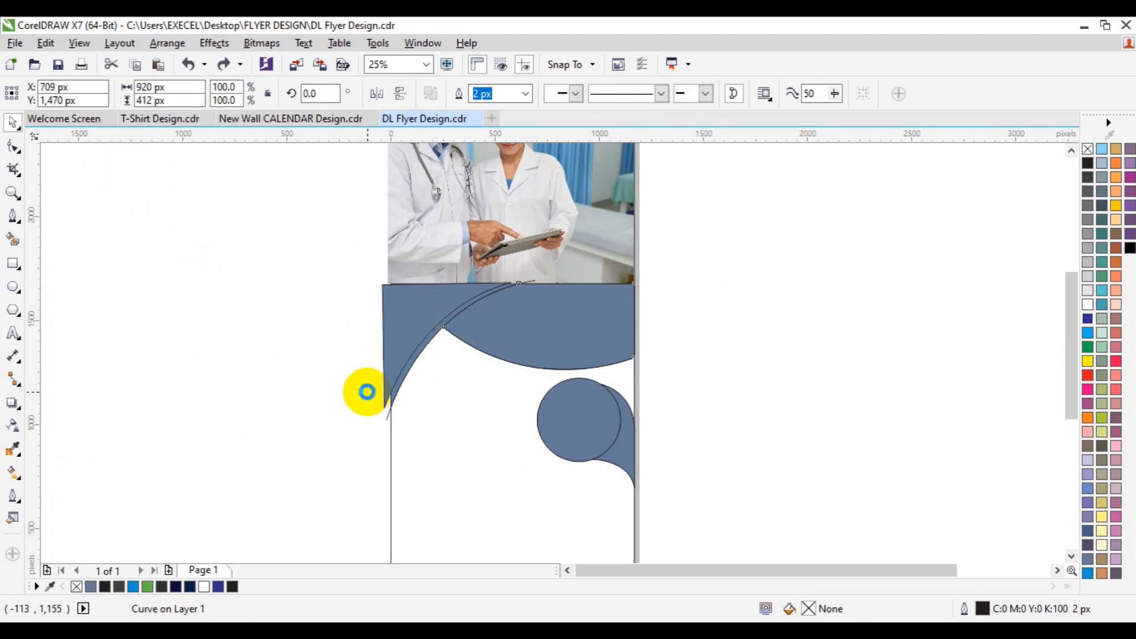
# Try to Smart Fill the narrow strip between the corner shape's curved edge and its rotated copy in slate blue
pyautogui.click(393, 376)
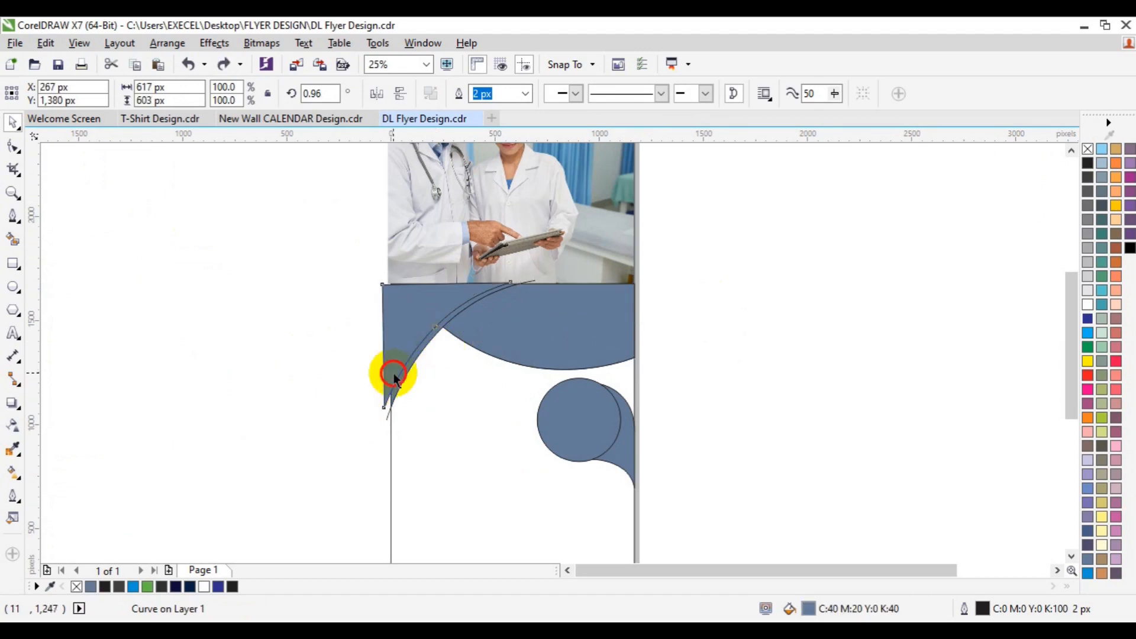
pyautogui.click(12, 239)
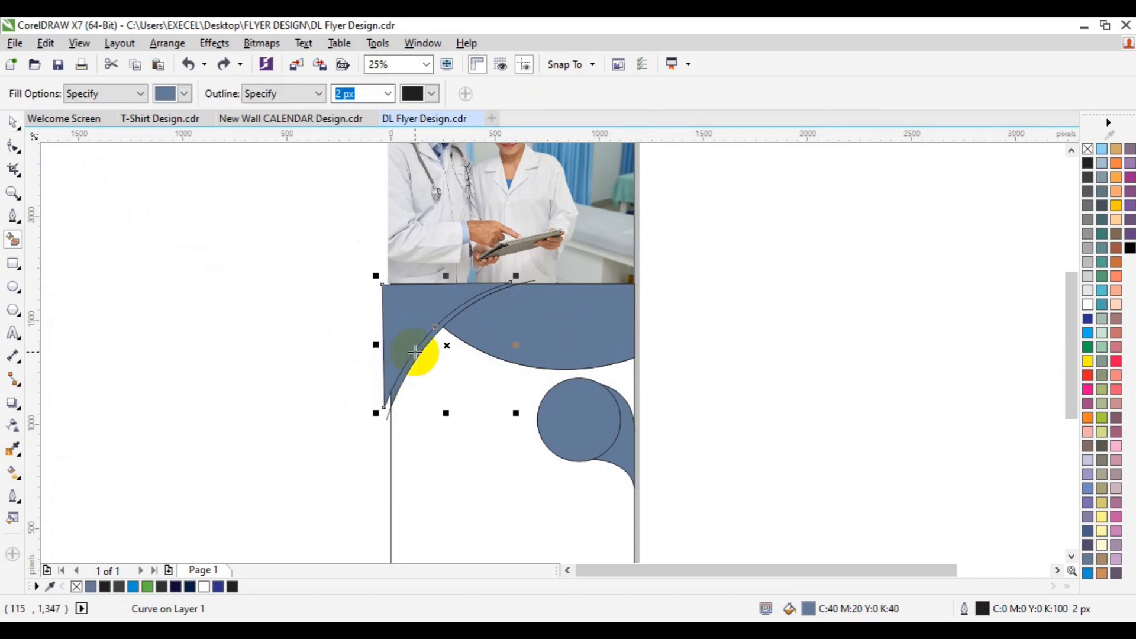
pyautogui.click(421, 354)
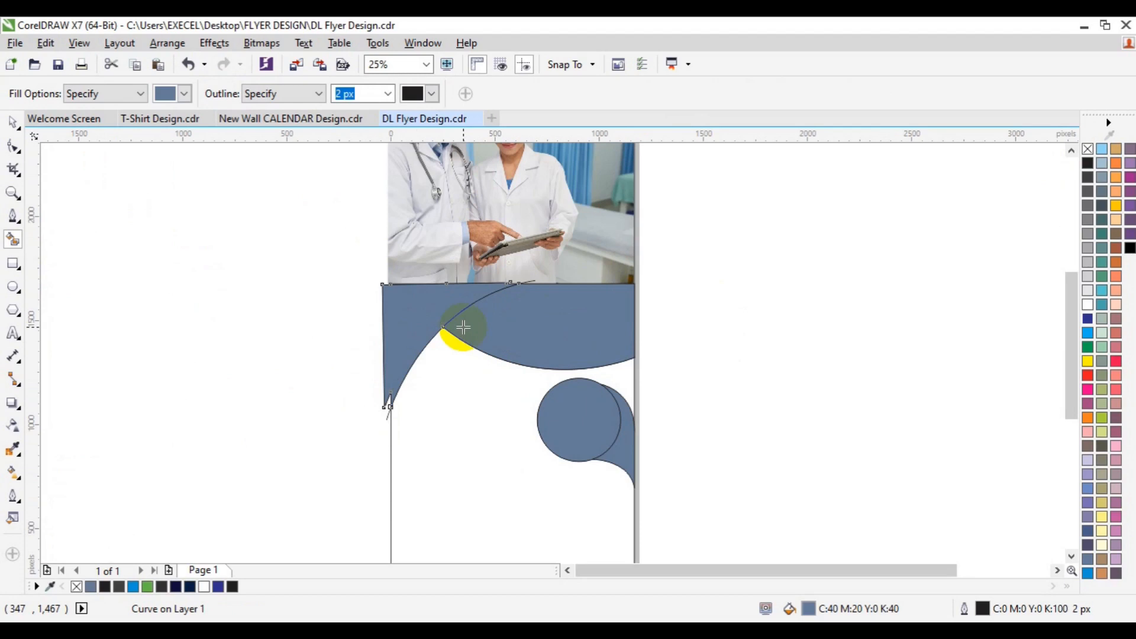
pyautogui.hotkey('ctrl', 'z')
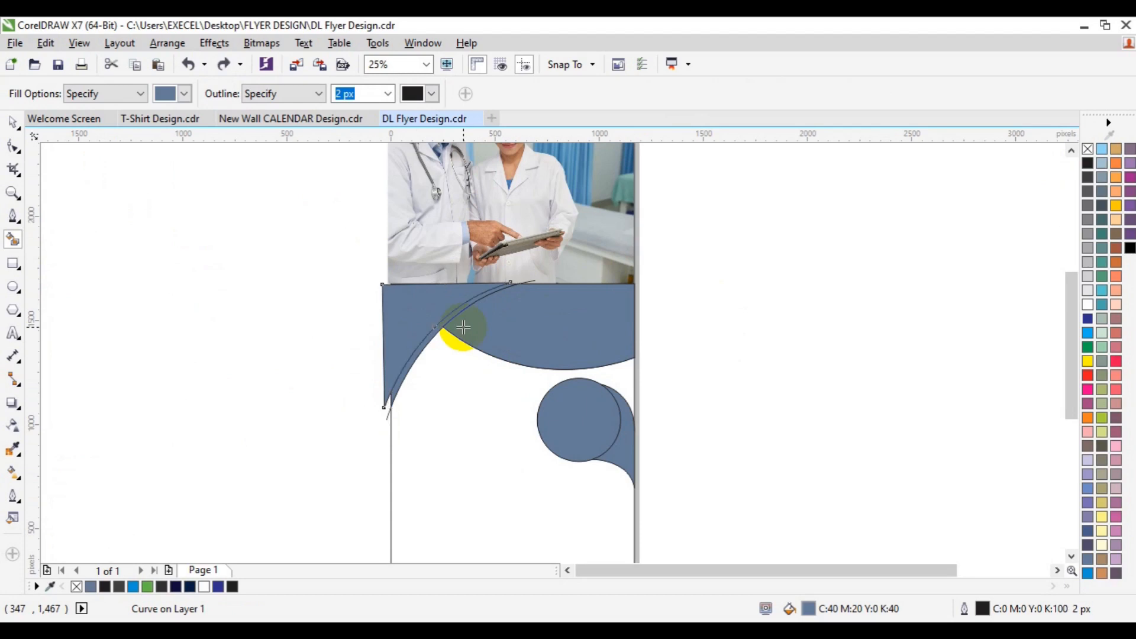
pyautogui.click(492, 291)
pyautogui.hotkey('ctrl', 'z')
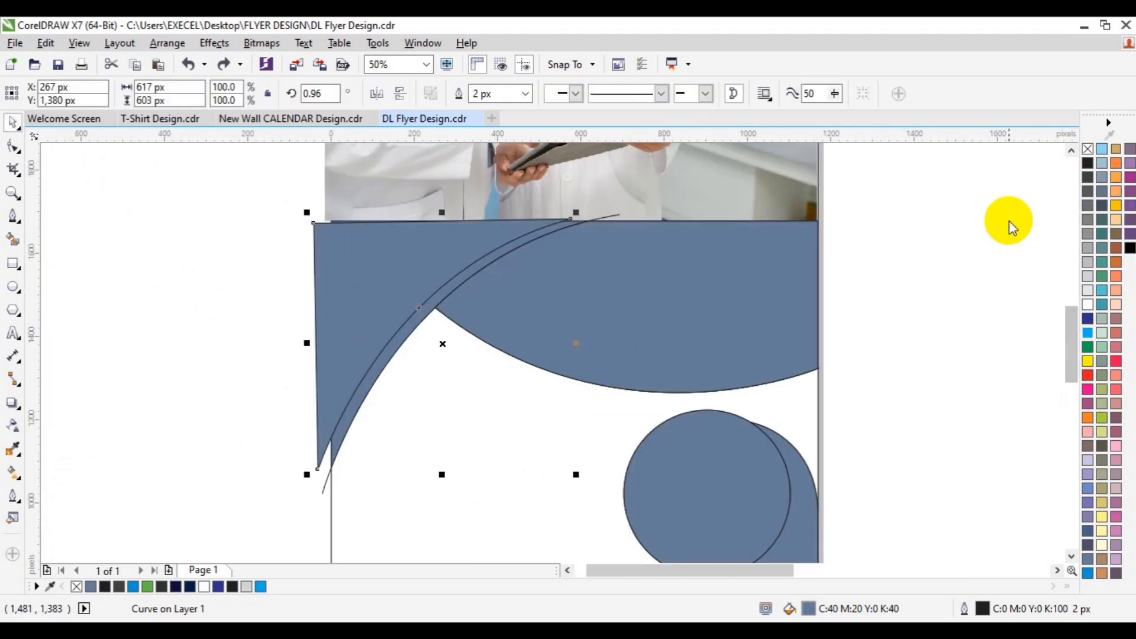
# Give the rotated copy of the corner shape a 4 px white outline and remove its fill
pyautogui.click(527, 97)
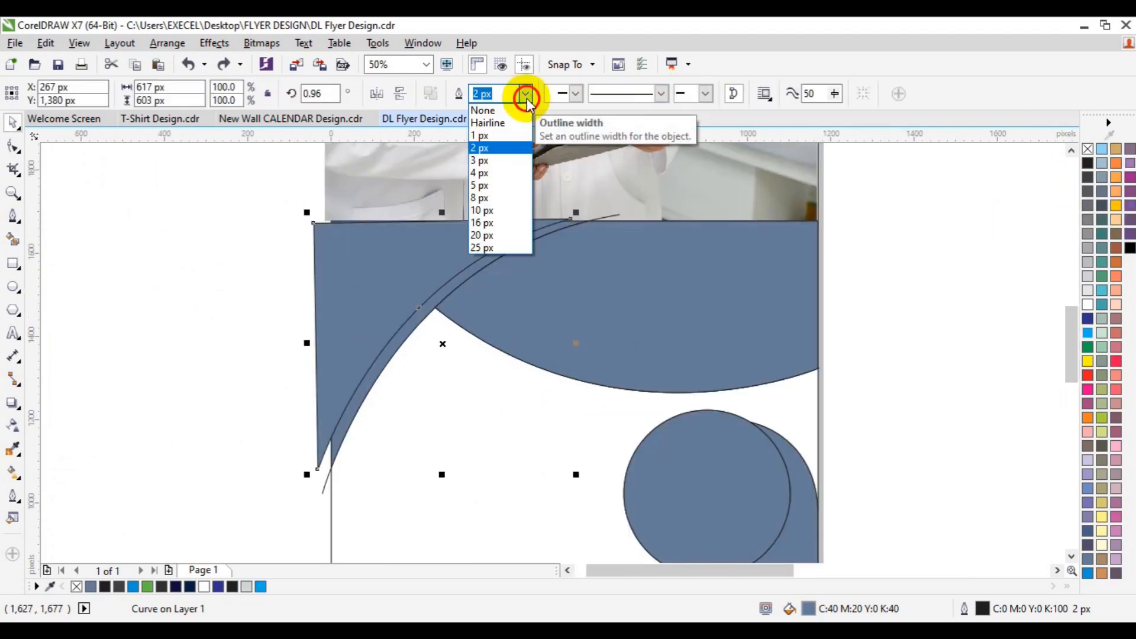
pyautogui.click(502, 175)
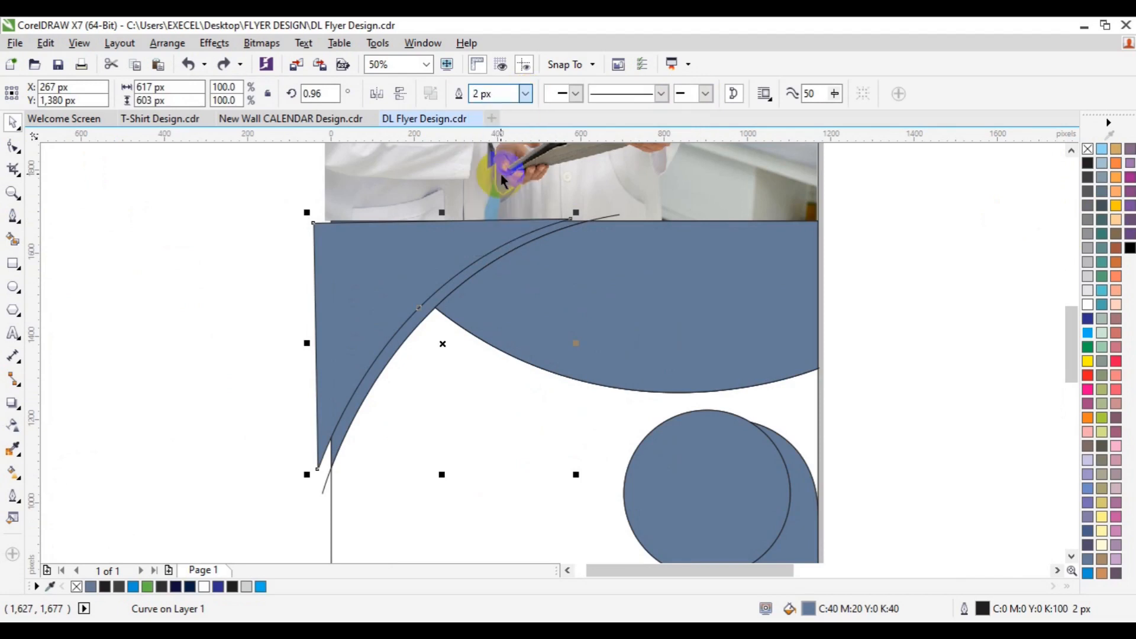
pyautogui.rightClick(1088, 304)
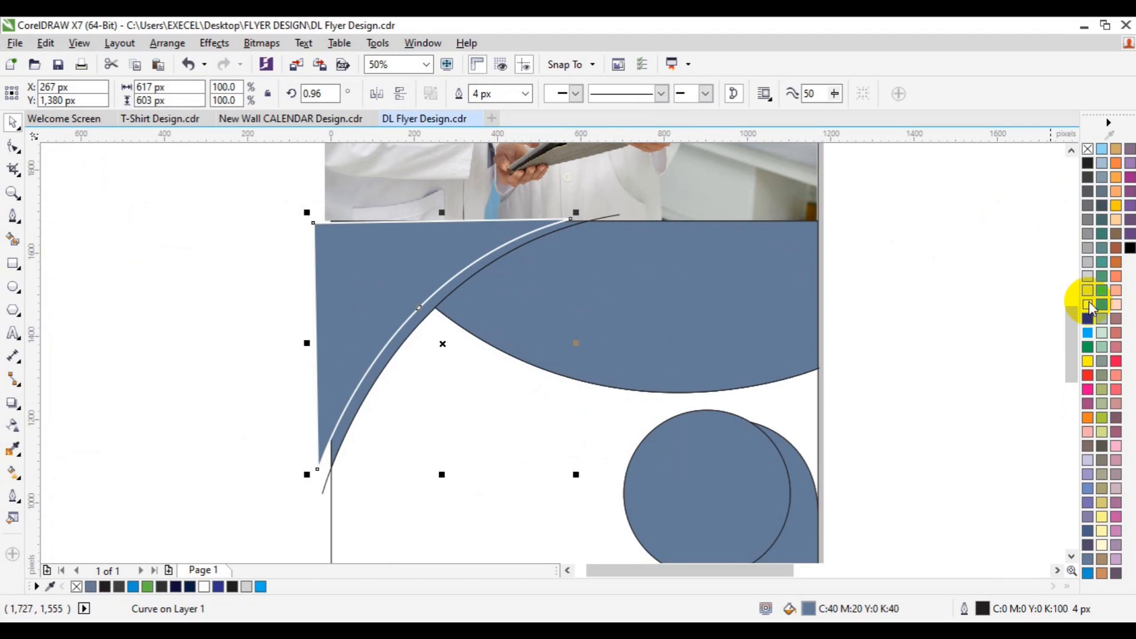
pyautogui.click(246, 459)
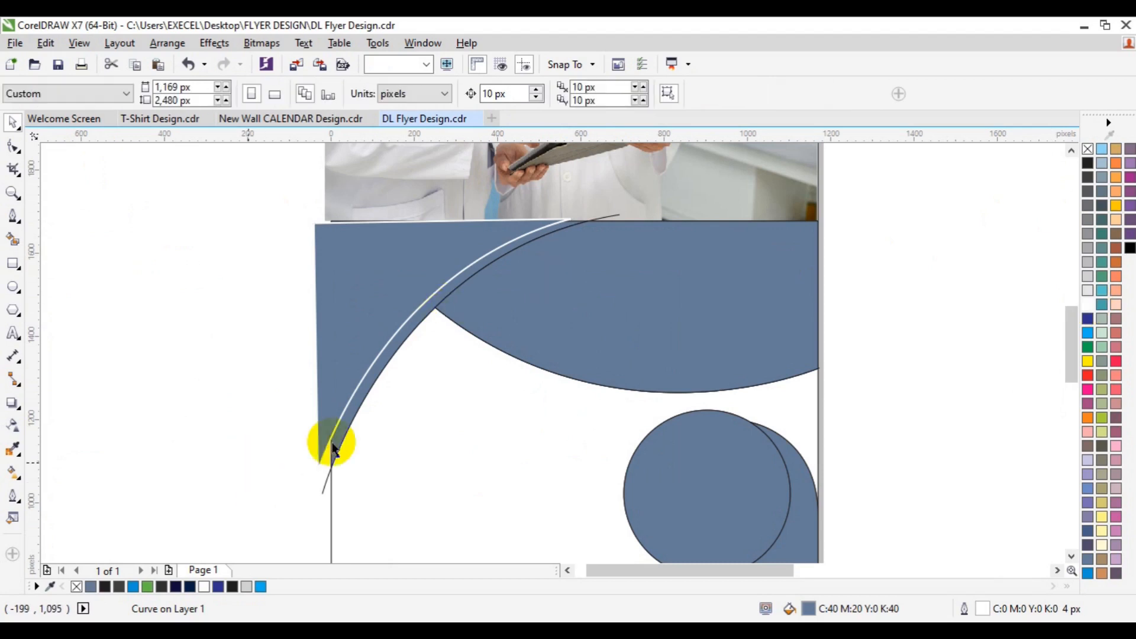
pyautogui.click(329, 447)
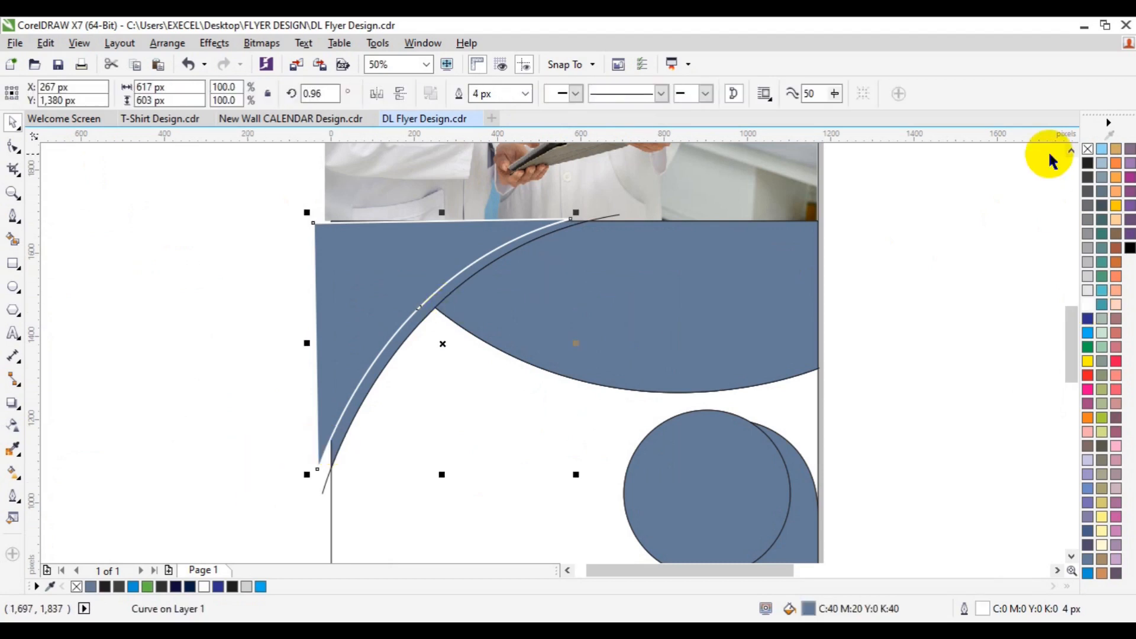
pyautogui.click(1086, 150)
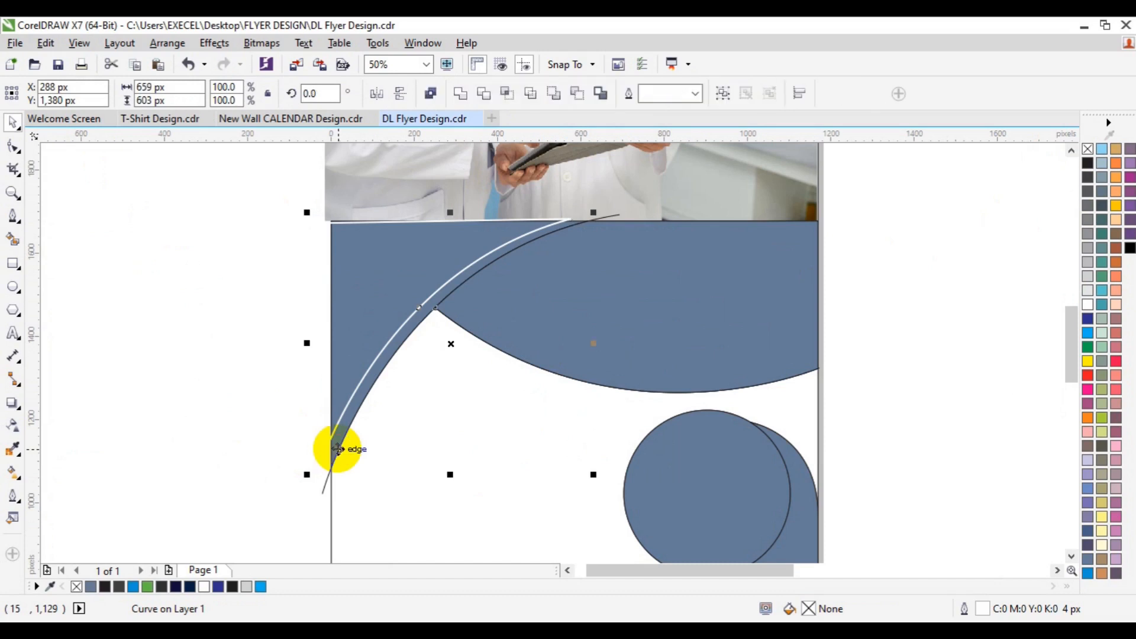
# Intersect the unfilled white-outlined copy with the original corner shape
pyautogui.keyDown('shift'); pyautogui.click(339, 452); pyautogui.keyUp('shift')
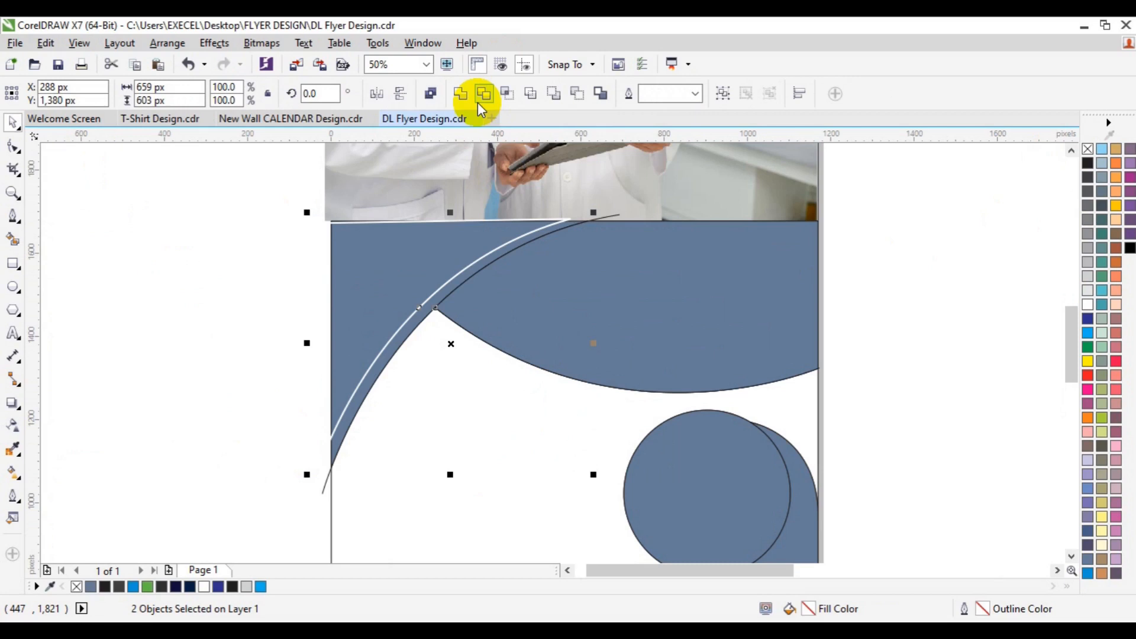
pyautogui.click(510, 92)
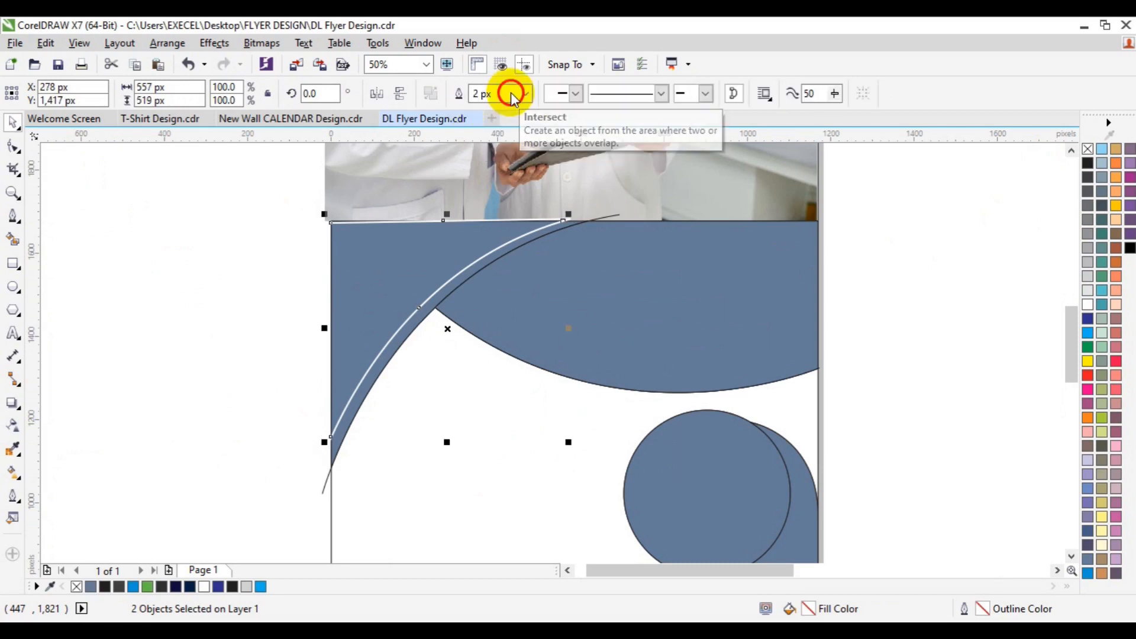
pyautogui.click(272, 259)
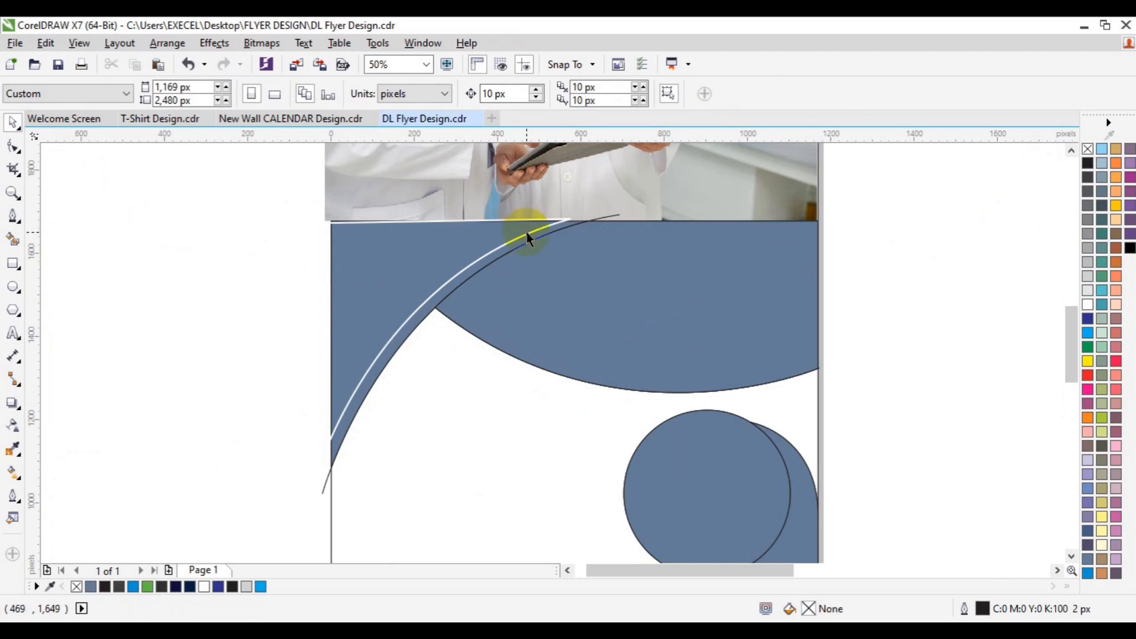
# Fill the original corner shape dark blue as the curved accent strip and delete the white-outlined copy
pyautogui.click(526, 232)
pyautogui.click(546, 234)
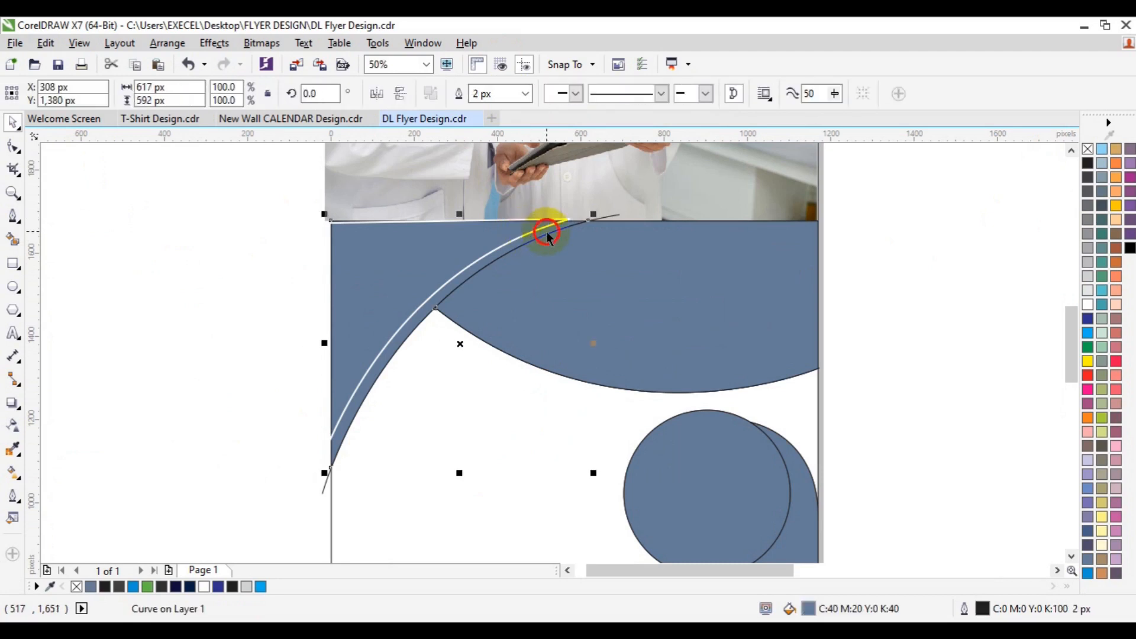
pyautogui.click(1087, 319)
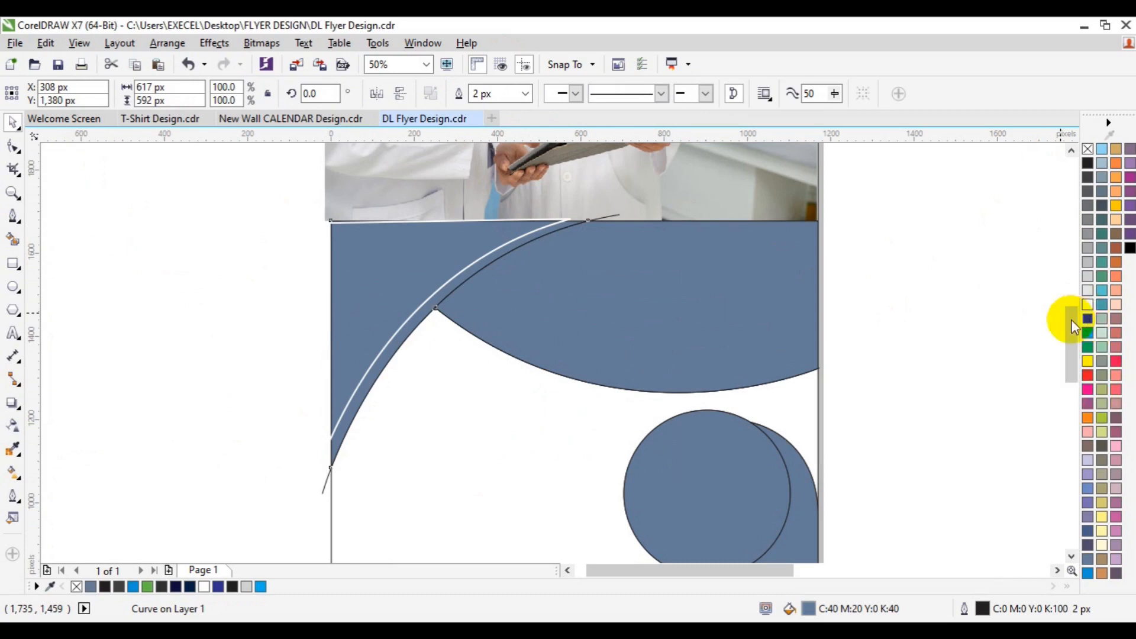
pyautogui.click(566, 226)
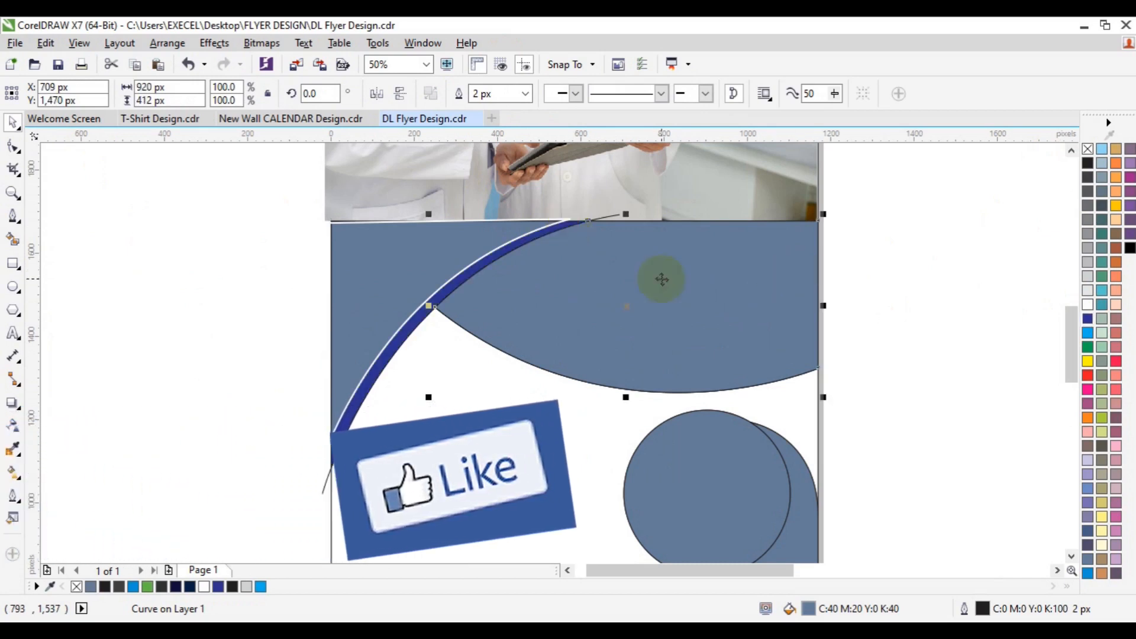
pyautogui.click(374, 262)
pyautogui.press('Delete')
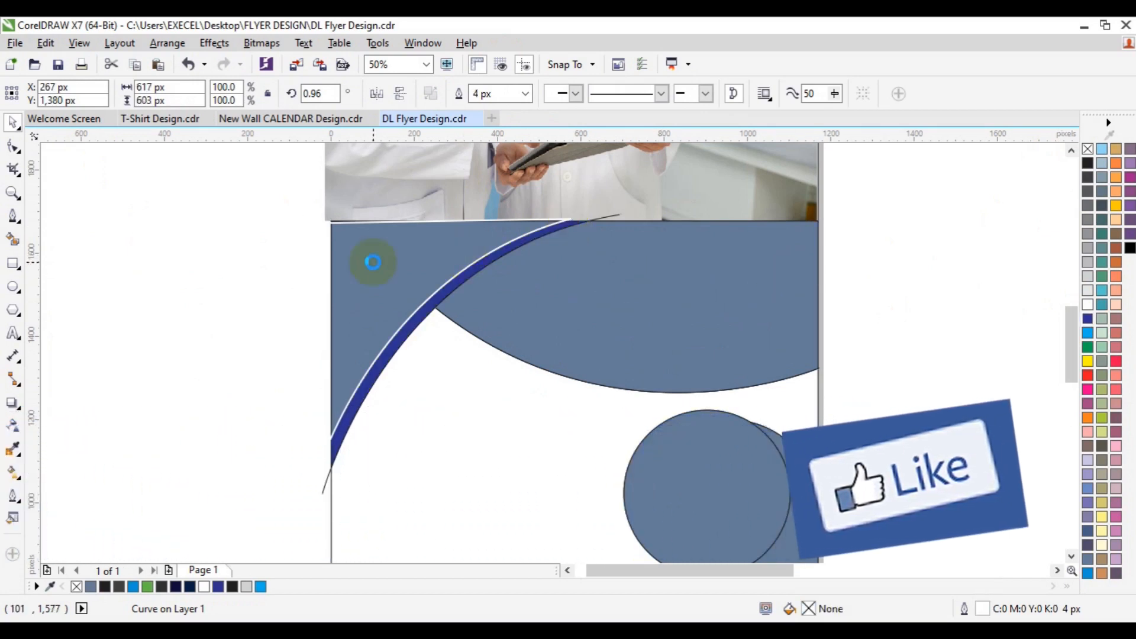
# Duplicate the bowed shape in place, and give the copy no fill and a white outline
pyautogui.click(579, 322)
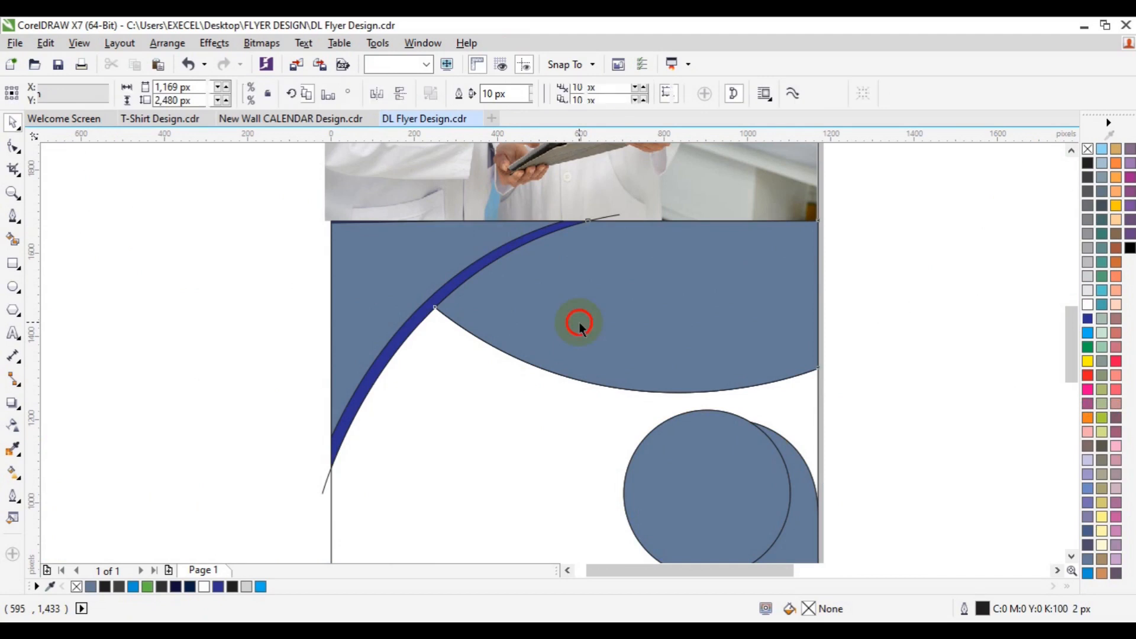
pyautogui.click(45, 43)
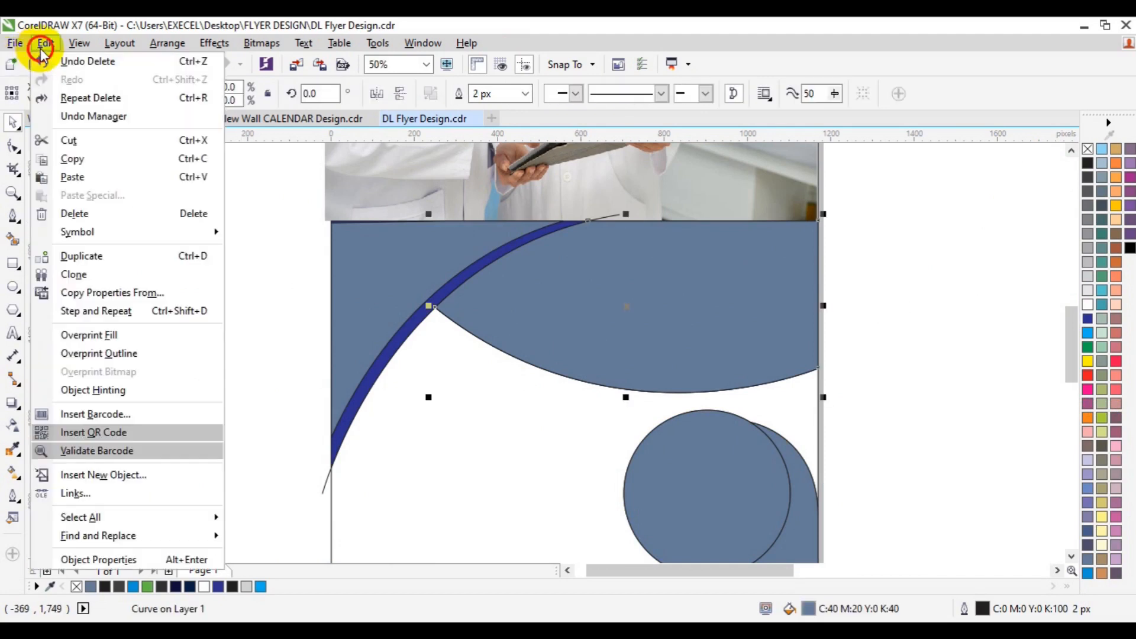
pyautogui.click(107, 160)
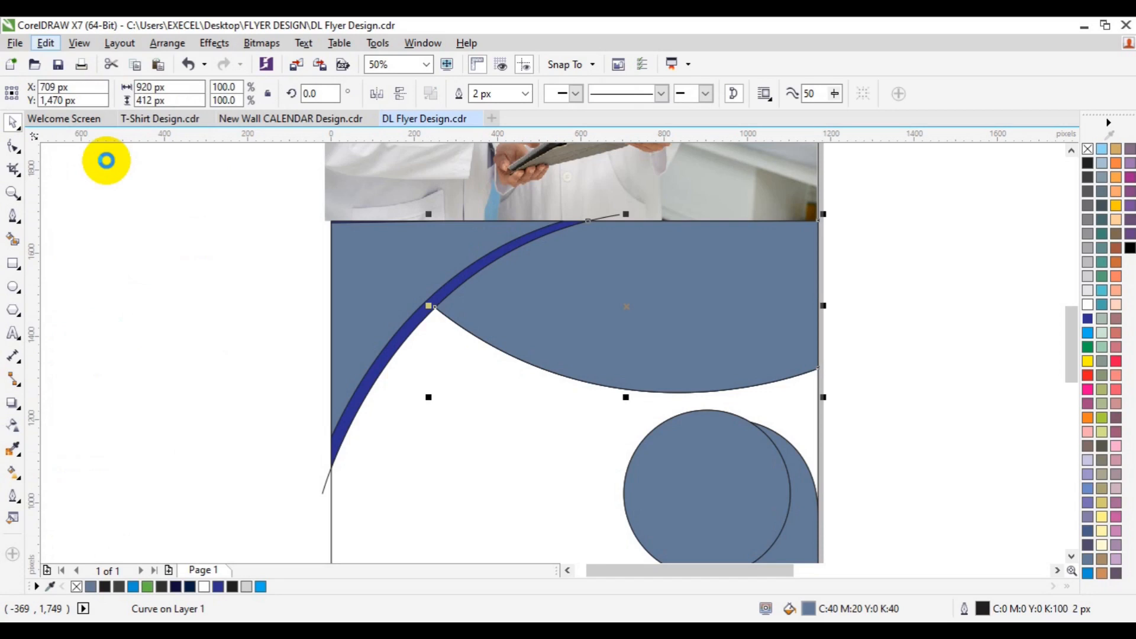
pyautogui.click(46, 44)
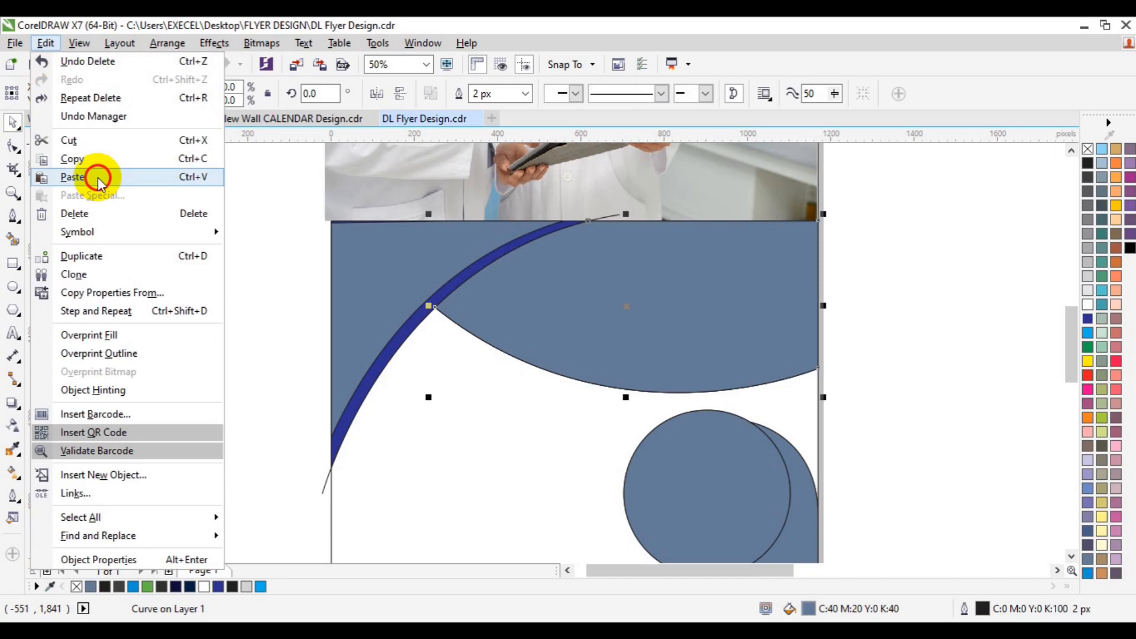
pyautogui.click(96, 173)
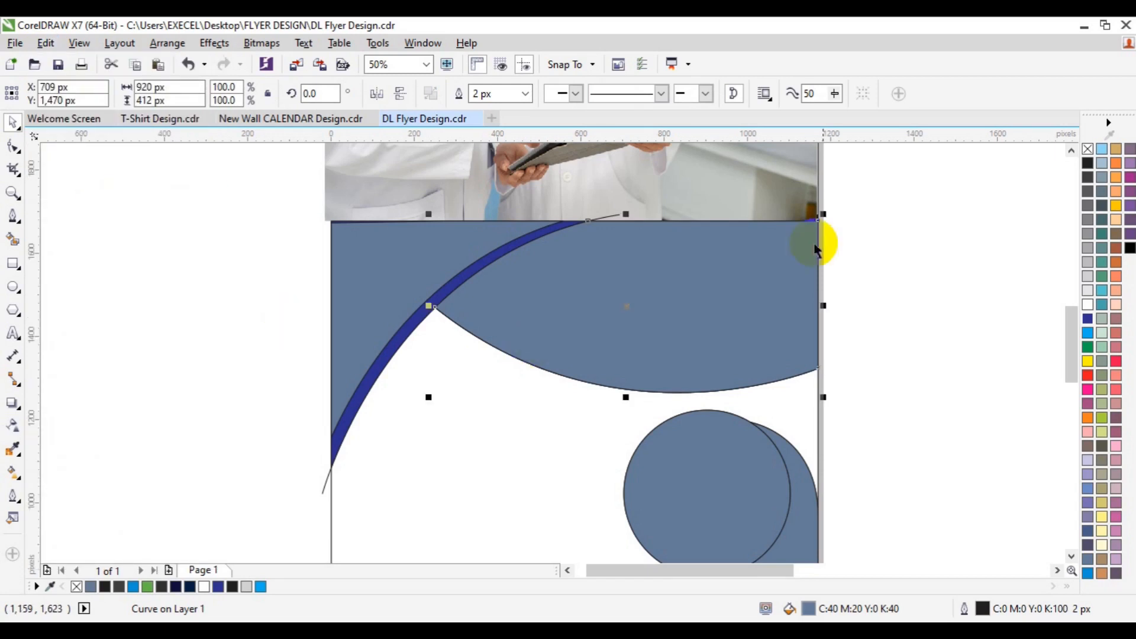
pyautogui.click(1089, 149)
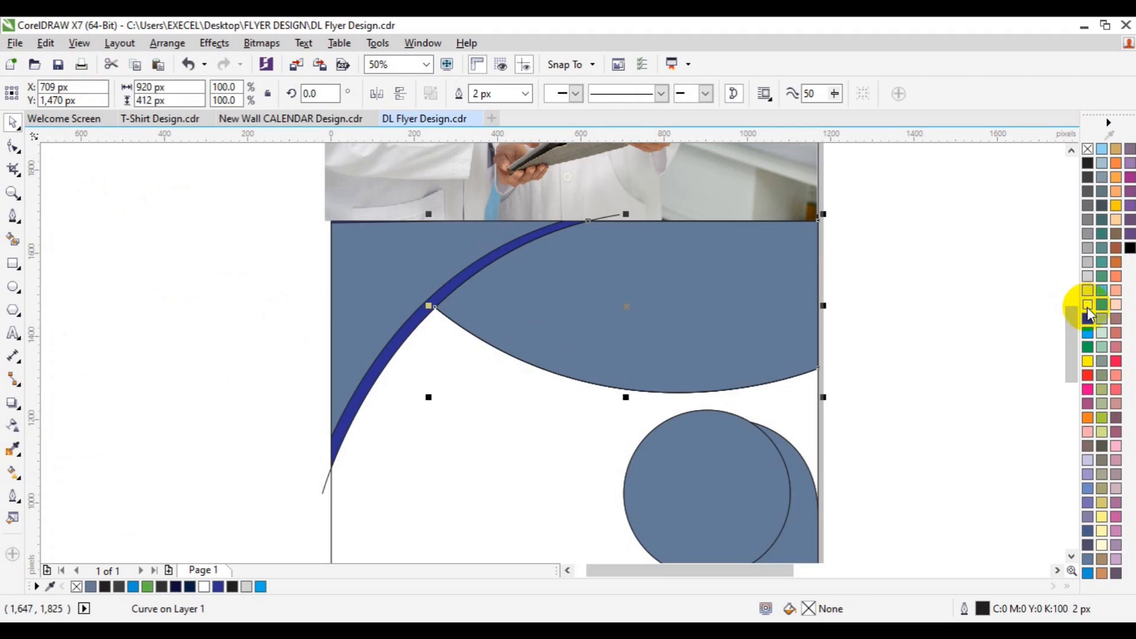
pyautogui.rightClick(1089, 309)
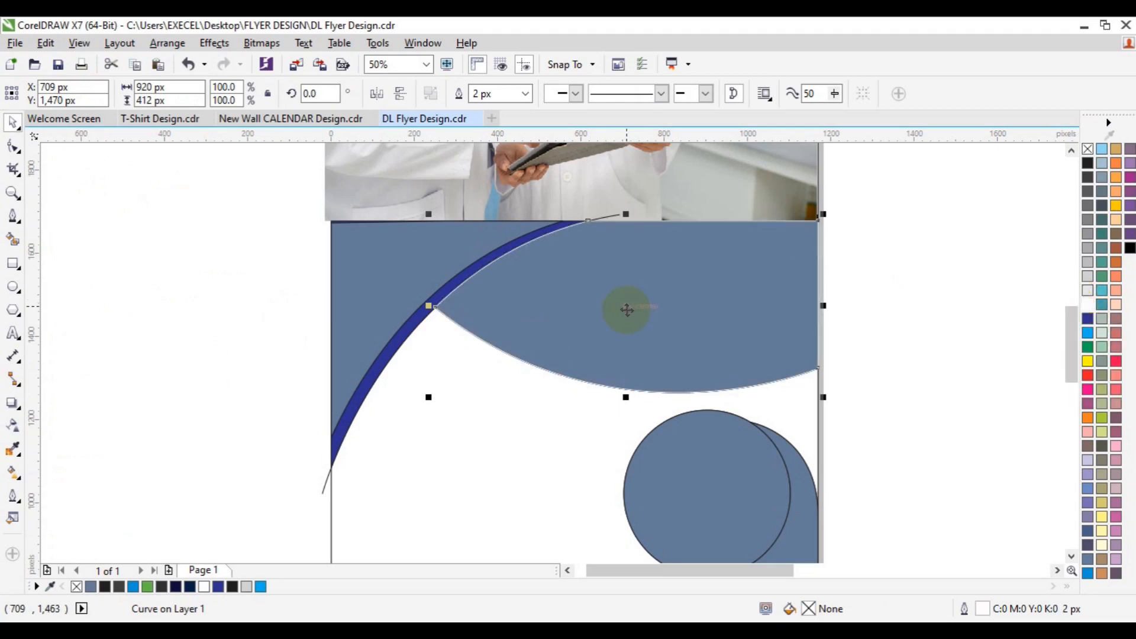
# Move the unfilled bowed copy up about 21 px and intersect it with the original bowed shape
pyautogui.moveTo(626, 309); pyautogui.dragTo(627, 308)
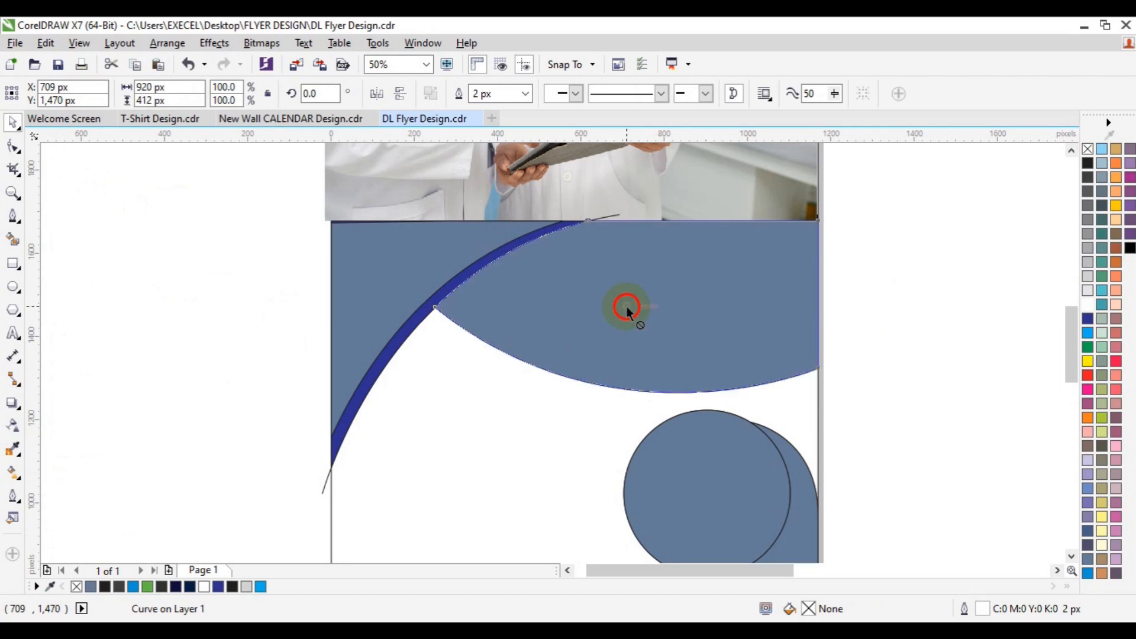
pyautogui.moveTo(627, 303); pyautogui.dragTo(626, 296)
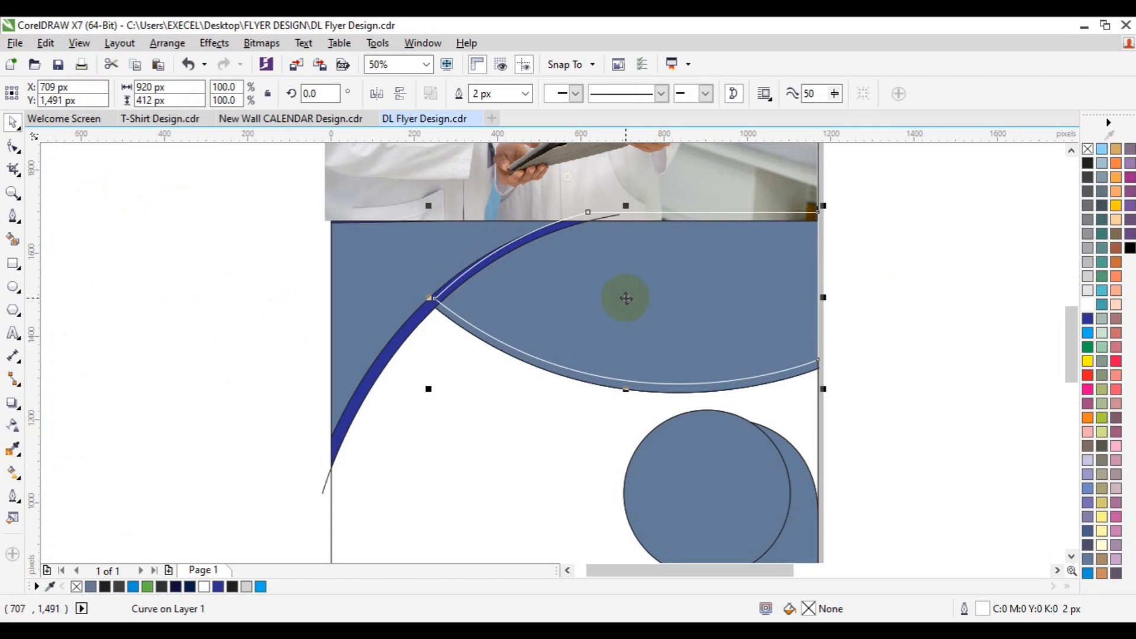
pyautogui.keyDown('shift'); pyautogui.click(524, 364); pyautogui.keyUp('shift')
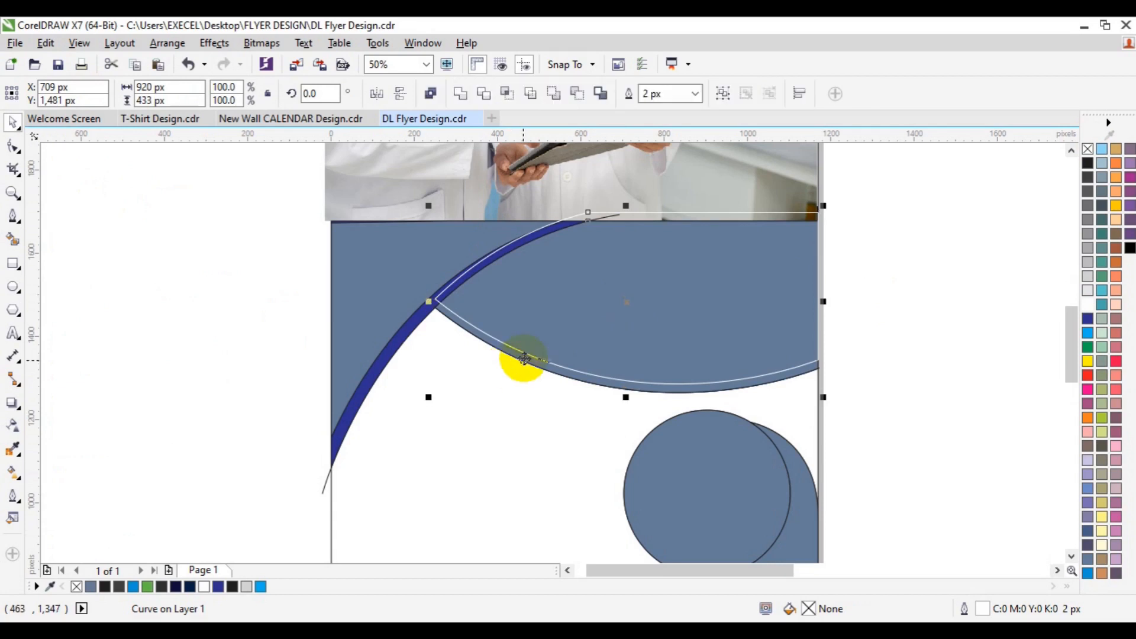
pyautogui.click(514, 101)
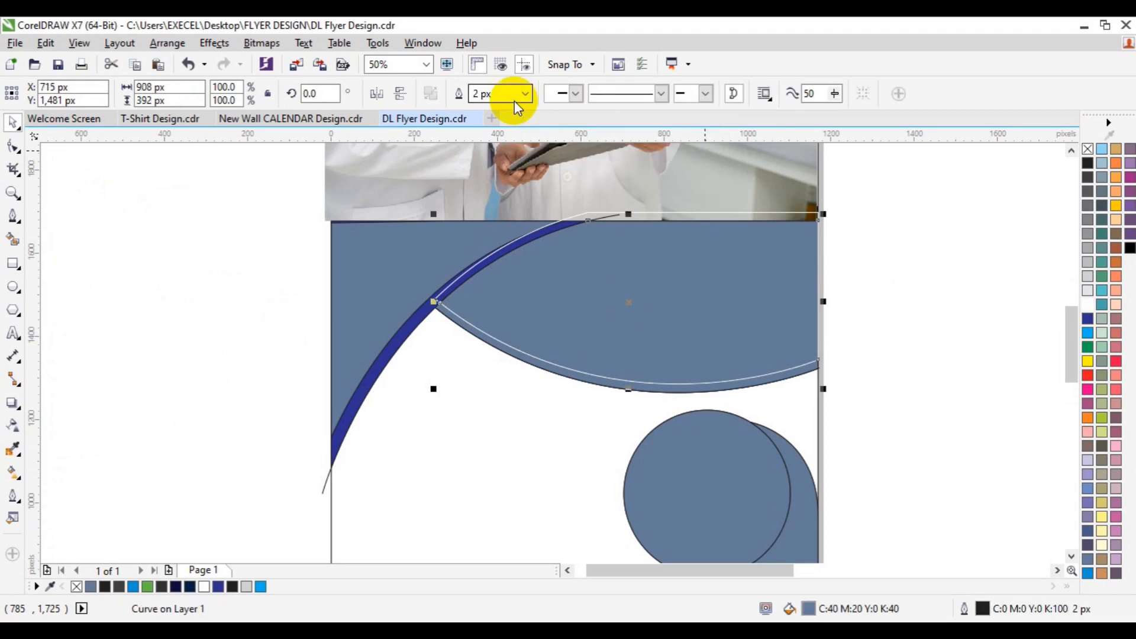
# Fill the original bowed shape dark blue as the lower accent strip and delete its white-outlined copy
pyautogui.click(907, 313)
pyautogui.click(790, 381)
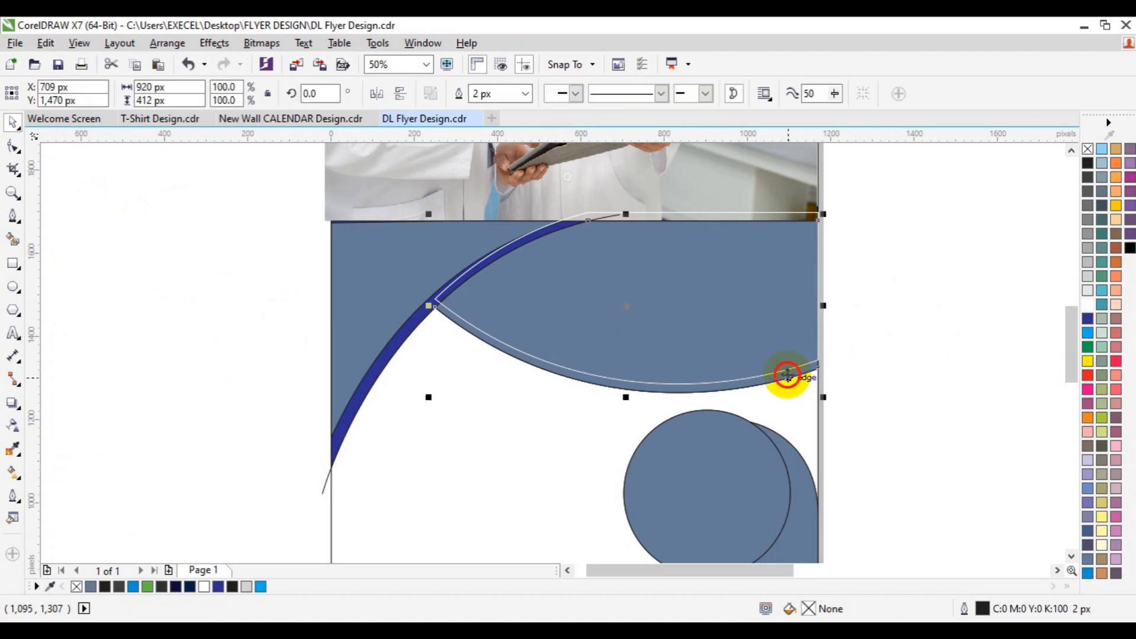
pyautogui.click(1088, 321)
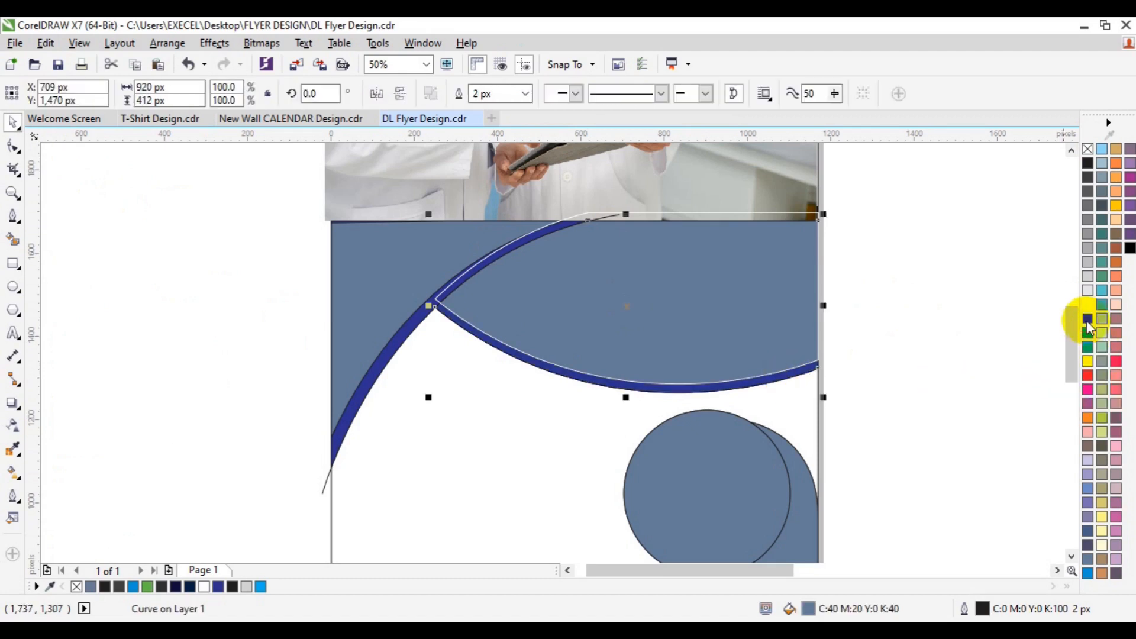
pyautogui.click(777, 332)
pyautogui.press('Escape')
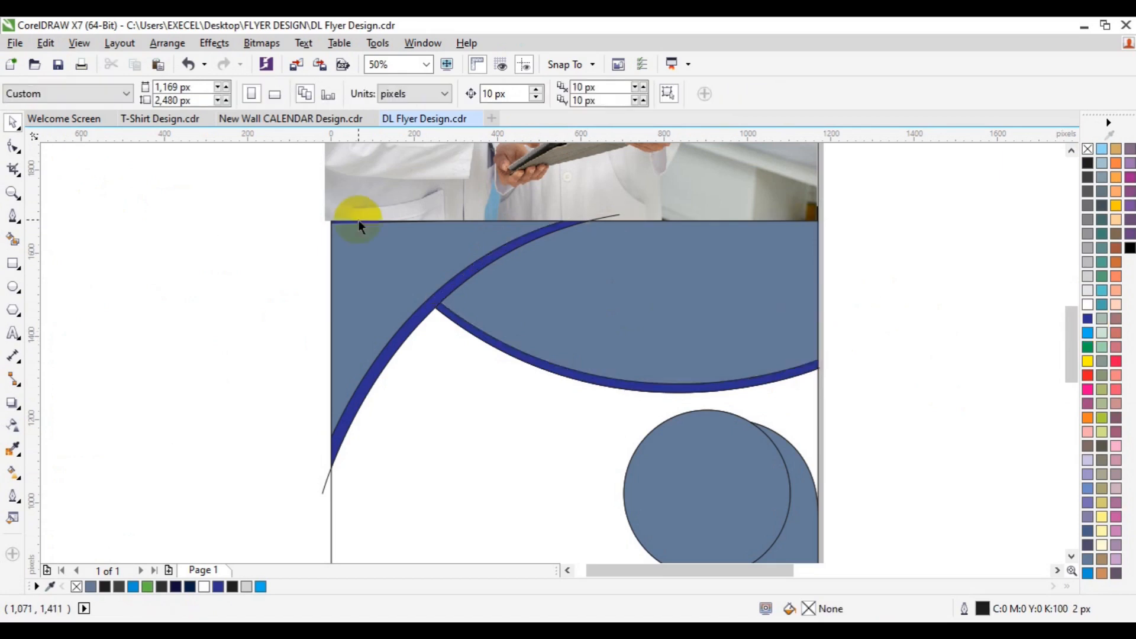
# Copy the blue fountain fill from the finished flyer's corner shape onto the new corner shape and stretch its light blue end outward
pyautogui.click(15, 196)
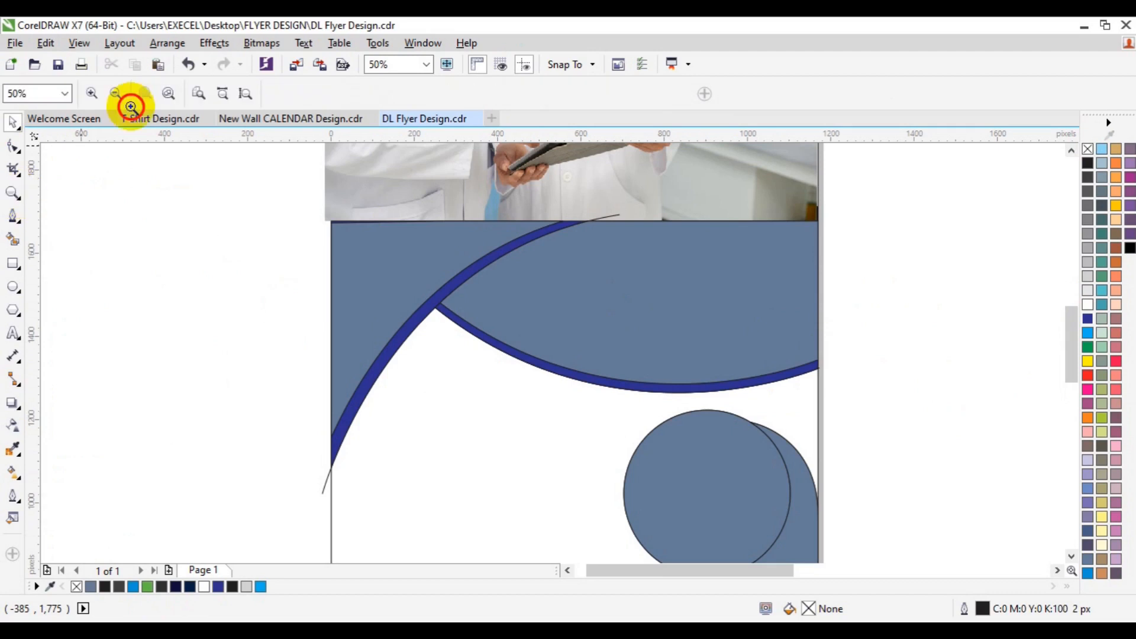
pyautogui.click(118, 94)
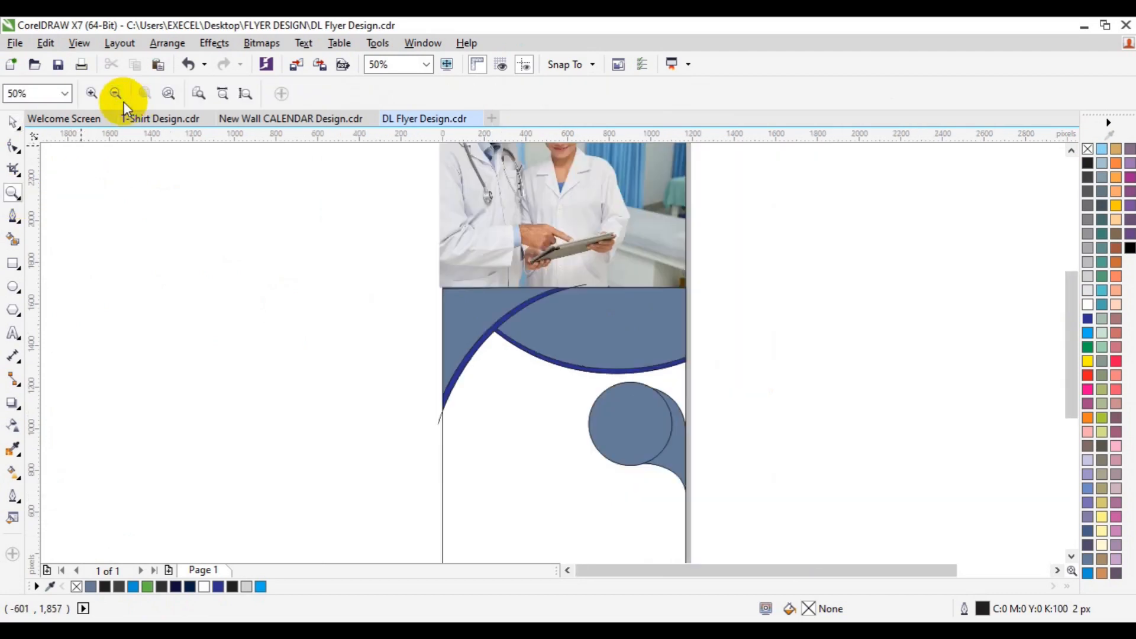
pyautogui.click(118, 95)
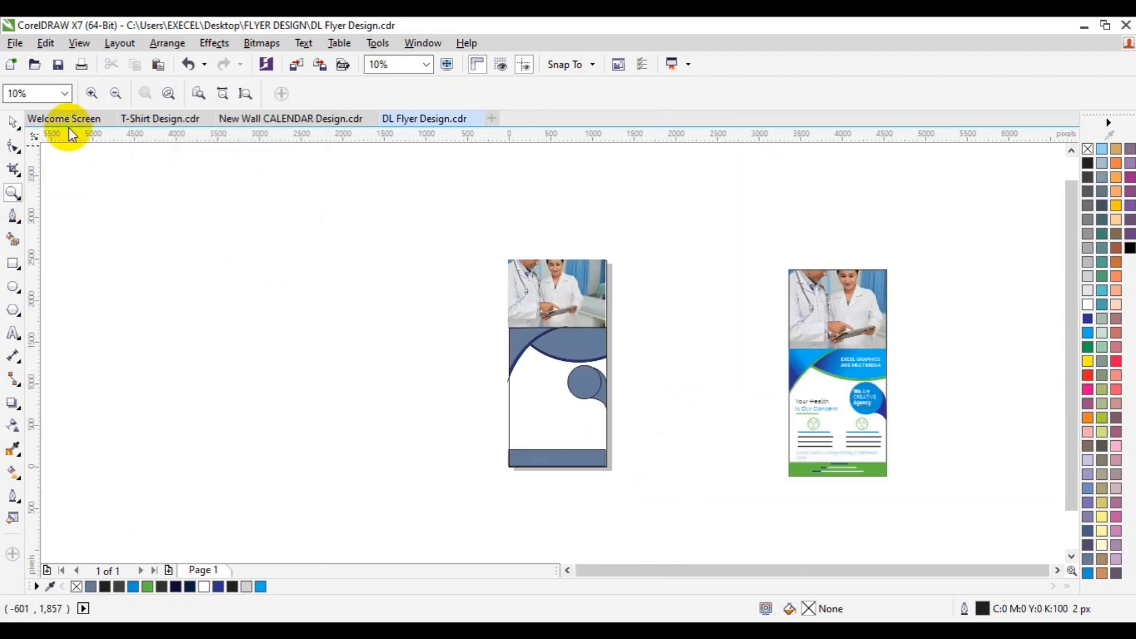
pyautogui.click(13, 122)
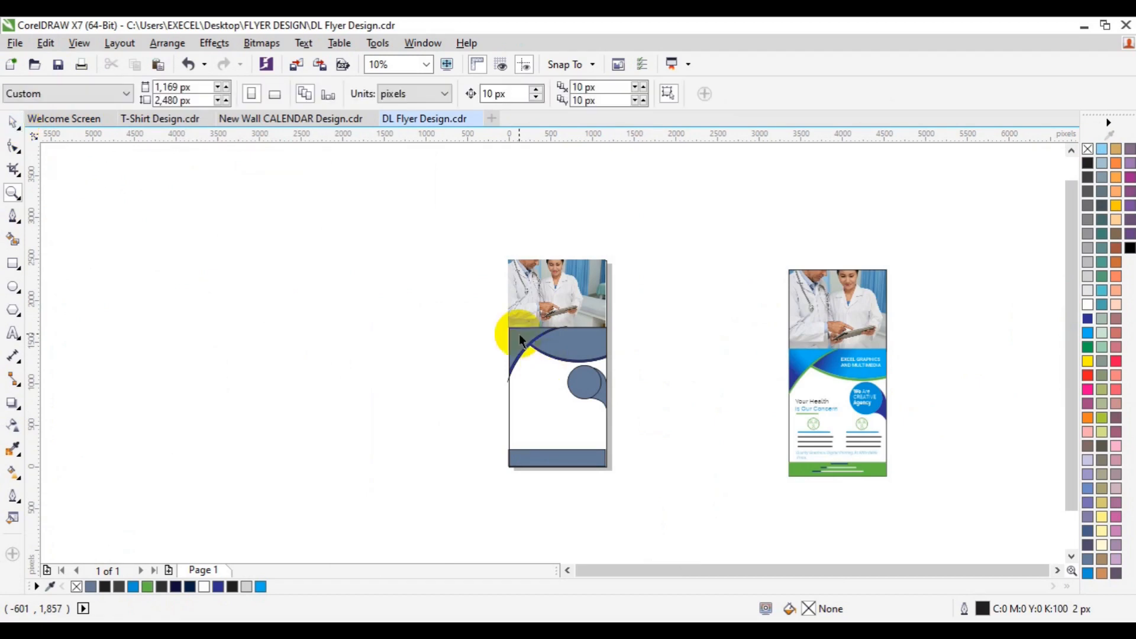
pyautogui.click(519, 341)
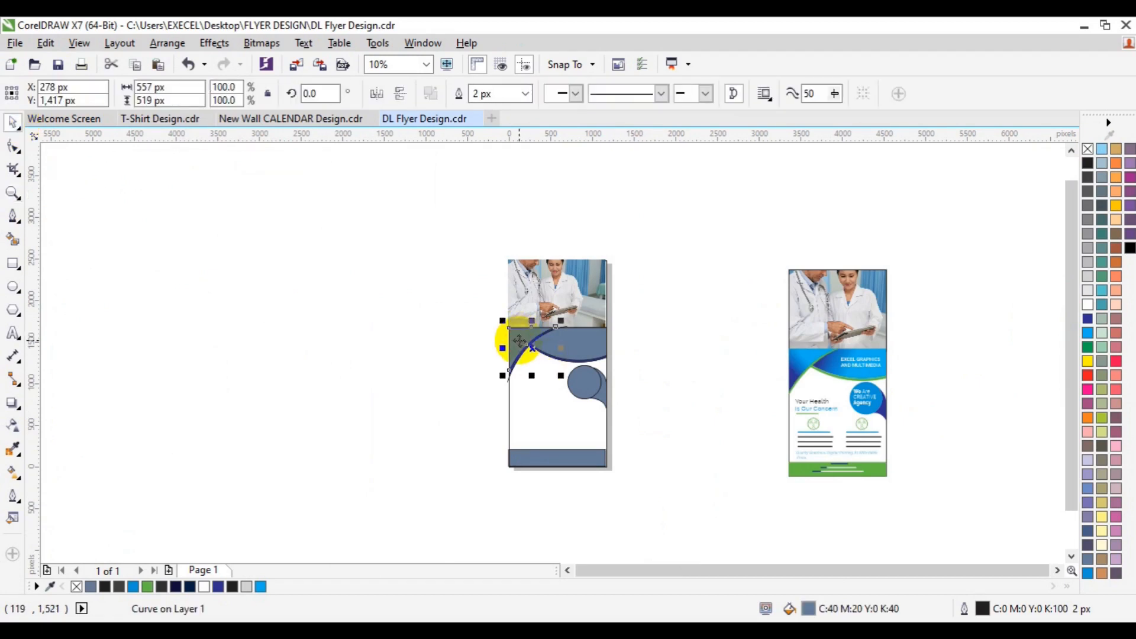
pyautogui.click(14, 473)
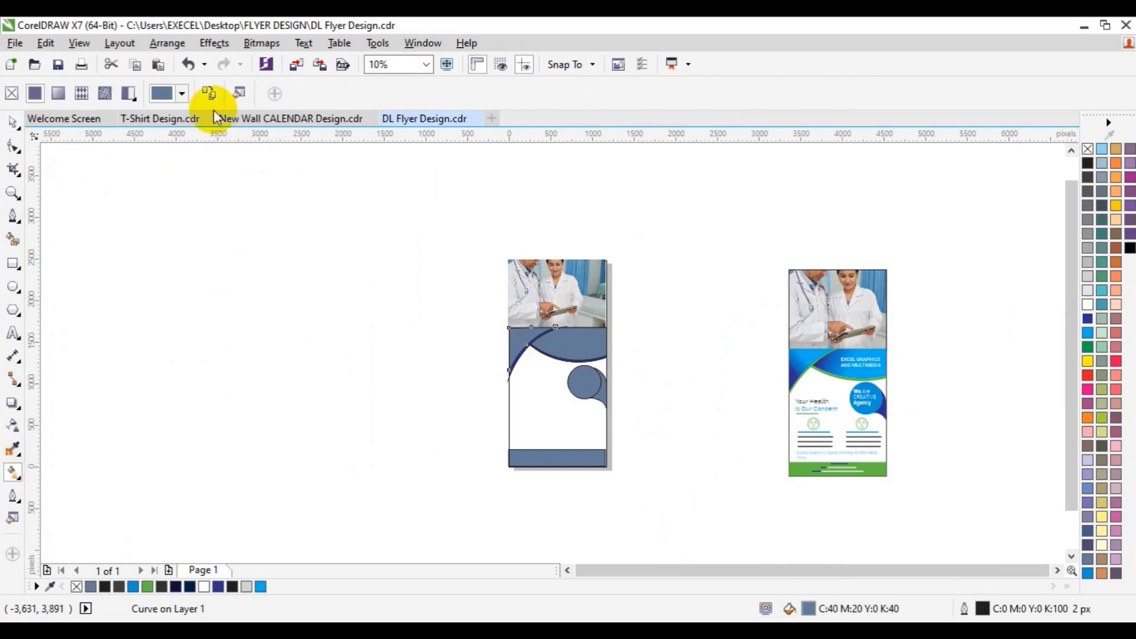
pyautogui.click(208, 95)
pyautogui.click(798, 364)
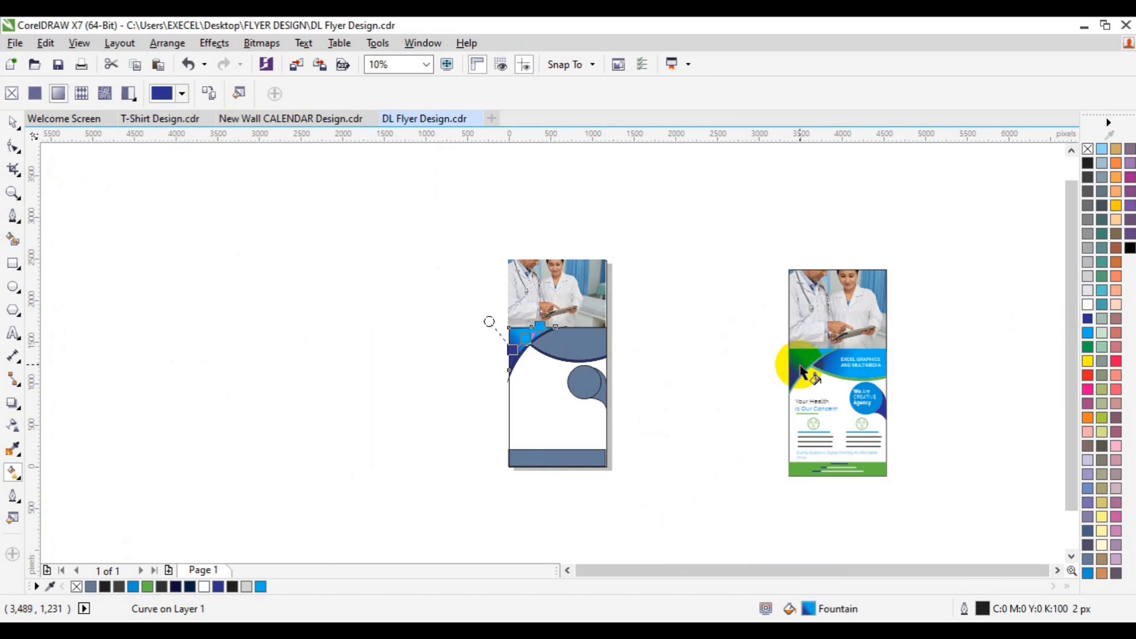
pyautogui.click(540, 326)
pyautogui.moveTo(539, 326); pyautogui.dragTo(552, 319)
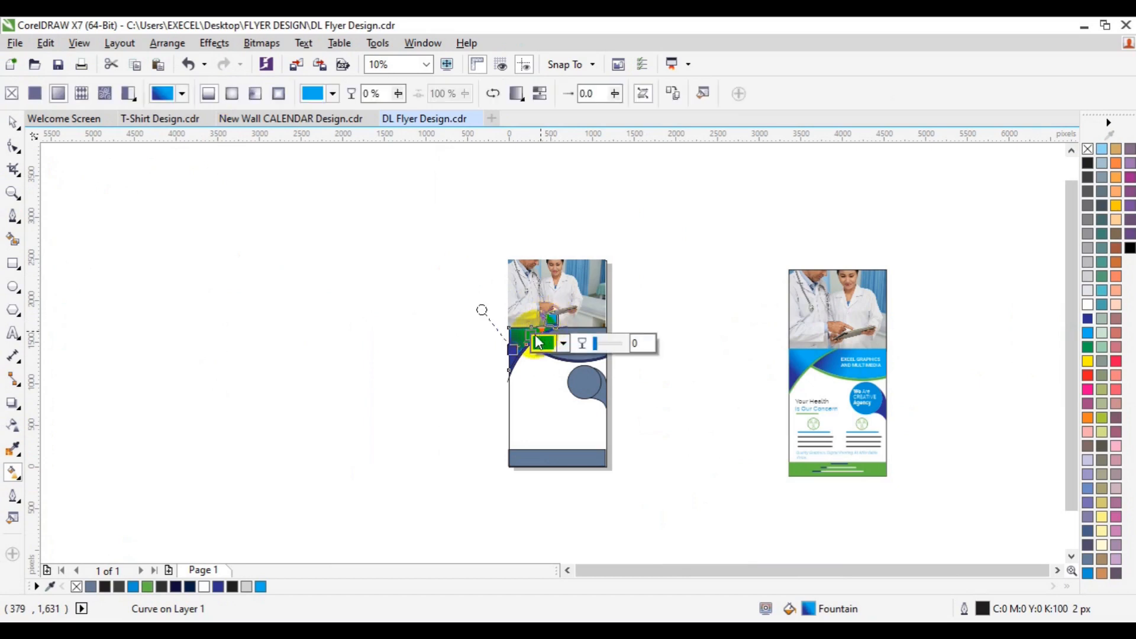
# Reposition the dark blue end of the corner shape's fountain fill near the shape's lower tip
pyautogui.click(513, 349)
pyautogui.moveTo(513, 351); pyautogui.dragTo(471, 313)
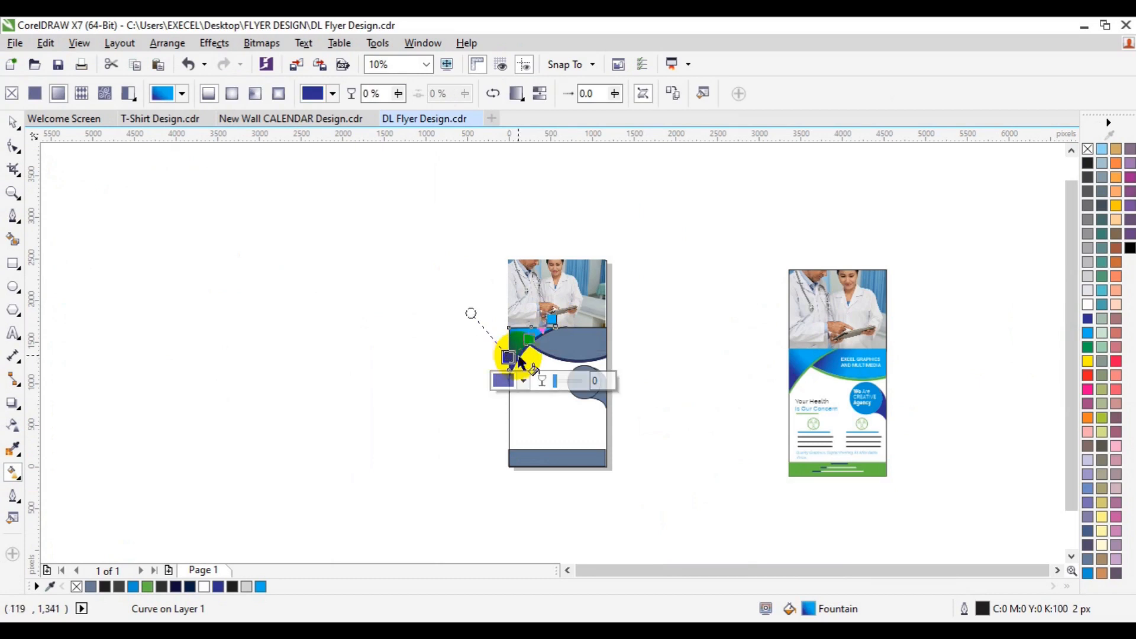
pyautogui.moveTo(510, 356); pyautogui.dragTo(513, 355)
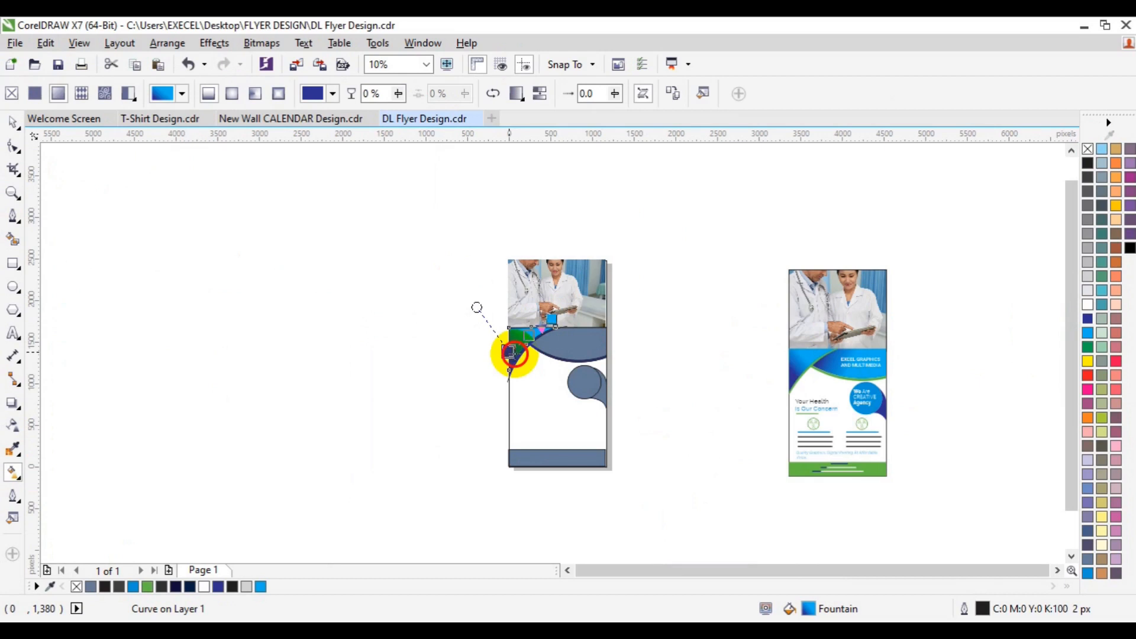
pyautogui.press('space')
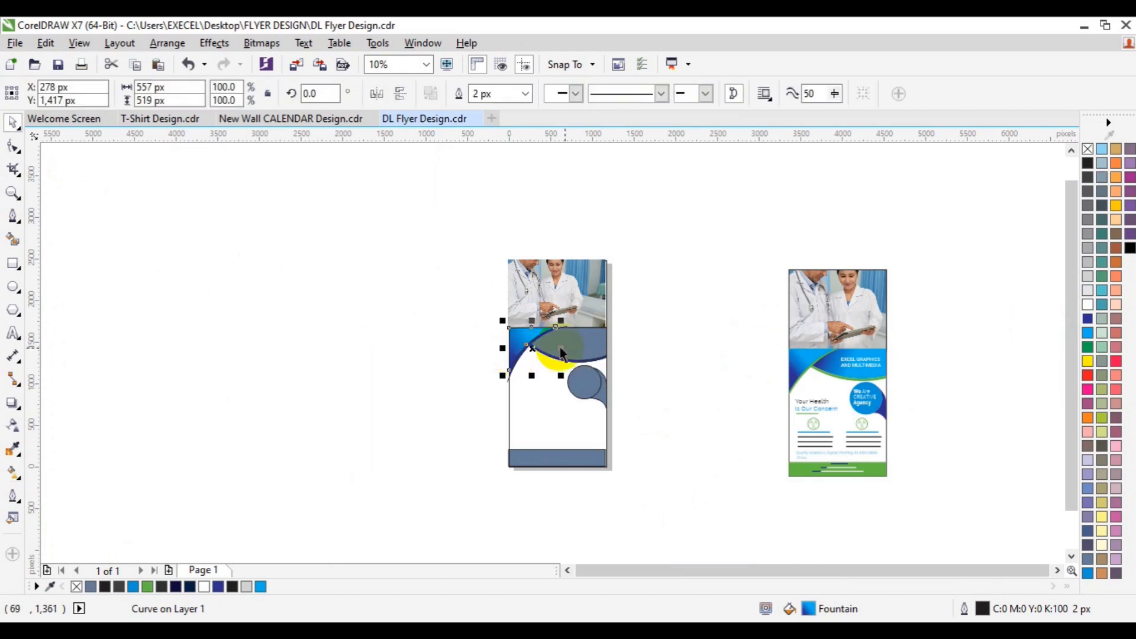
# Copy the finished flyer's blue fountain fill onto the new bowed shape and pull its dark and light ends slightly outward
pyautogui.click(573, 348)
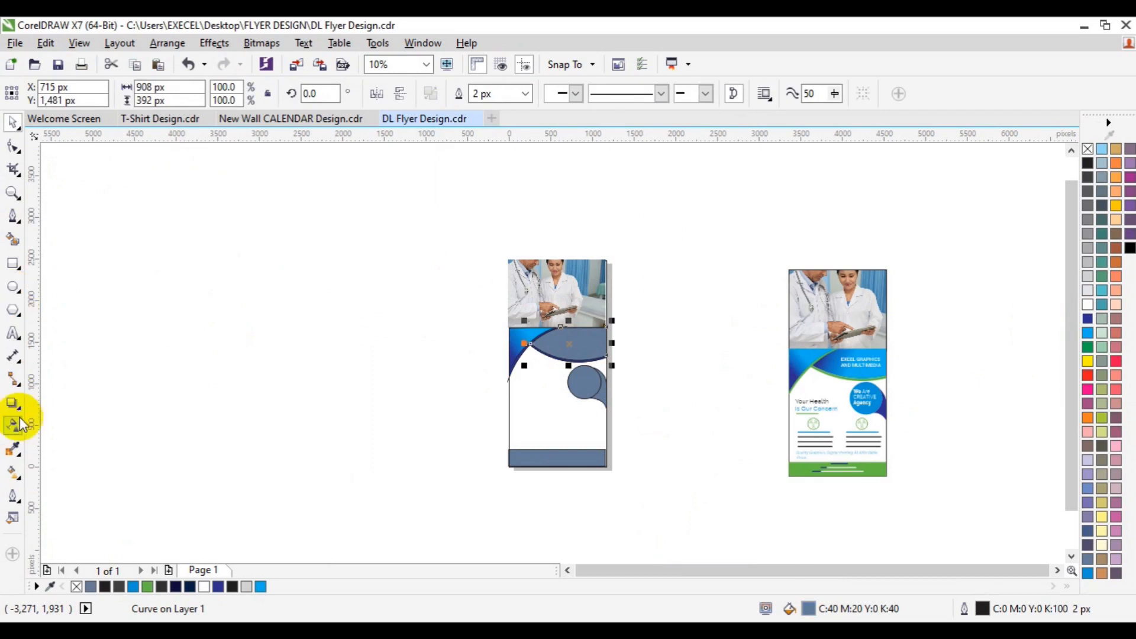
pyautogui.click(13, 471)
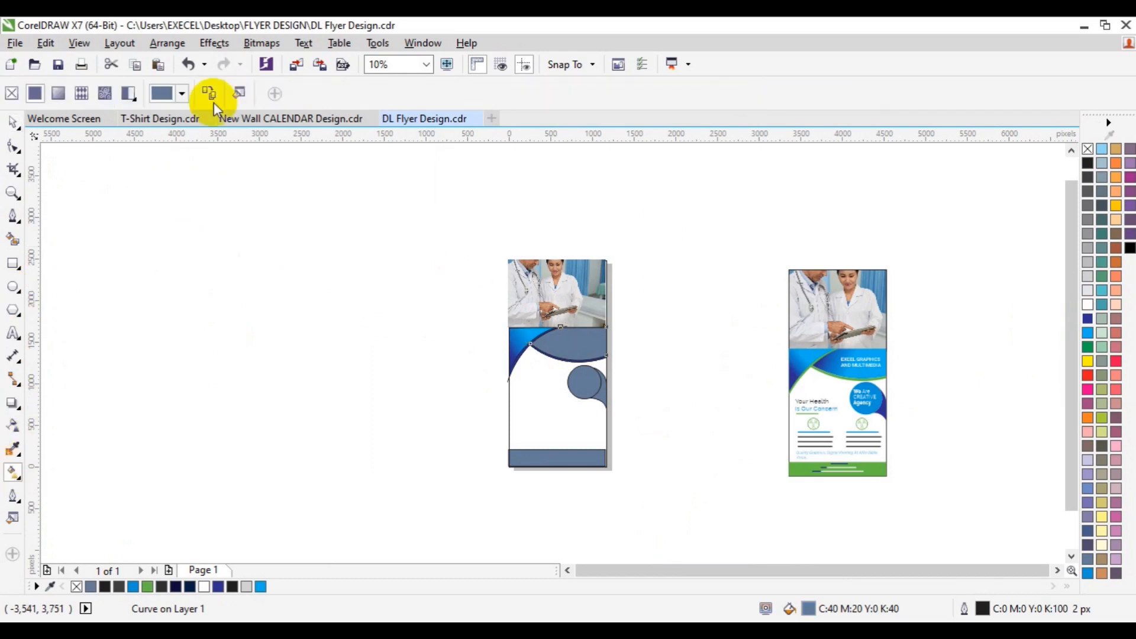
pyautogui.click(212, 98)
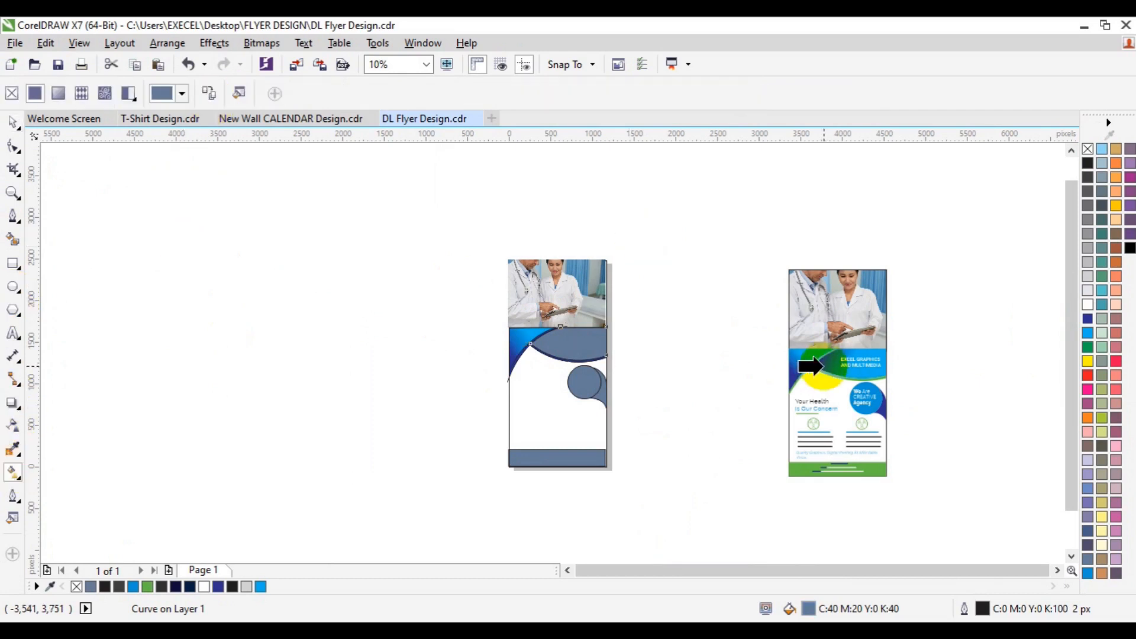
pyautogui.click(828, 360)
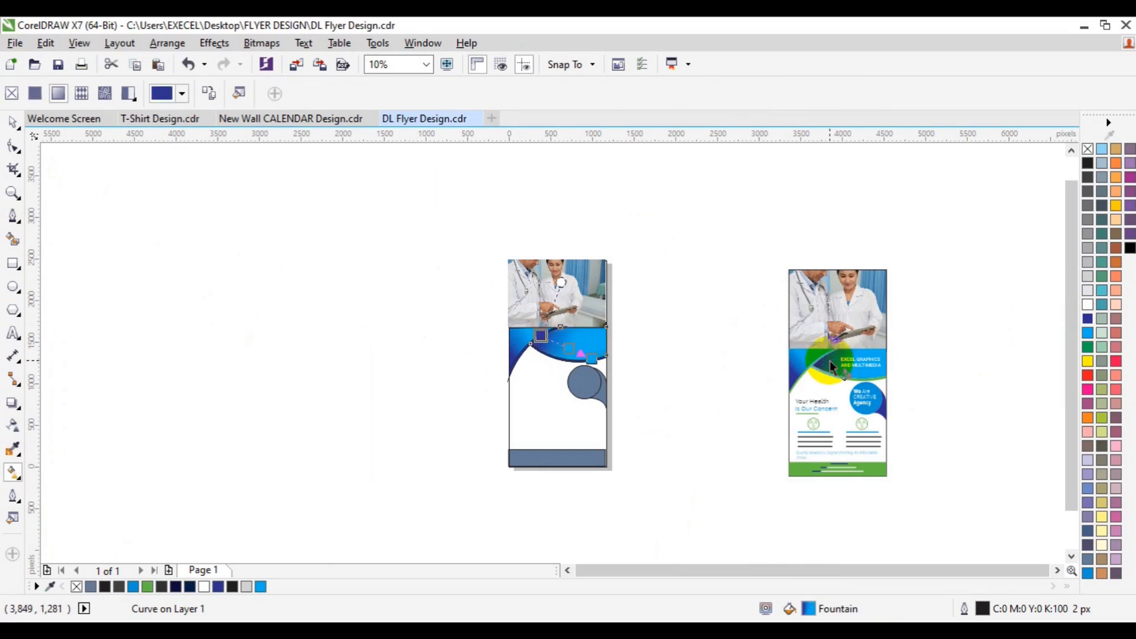
pyautogui.moveTo(541, 336); pyautogui.dragTo(535, 329)
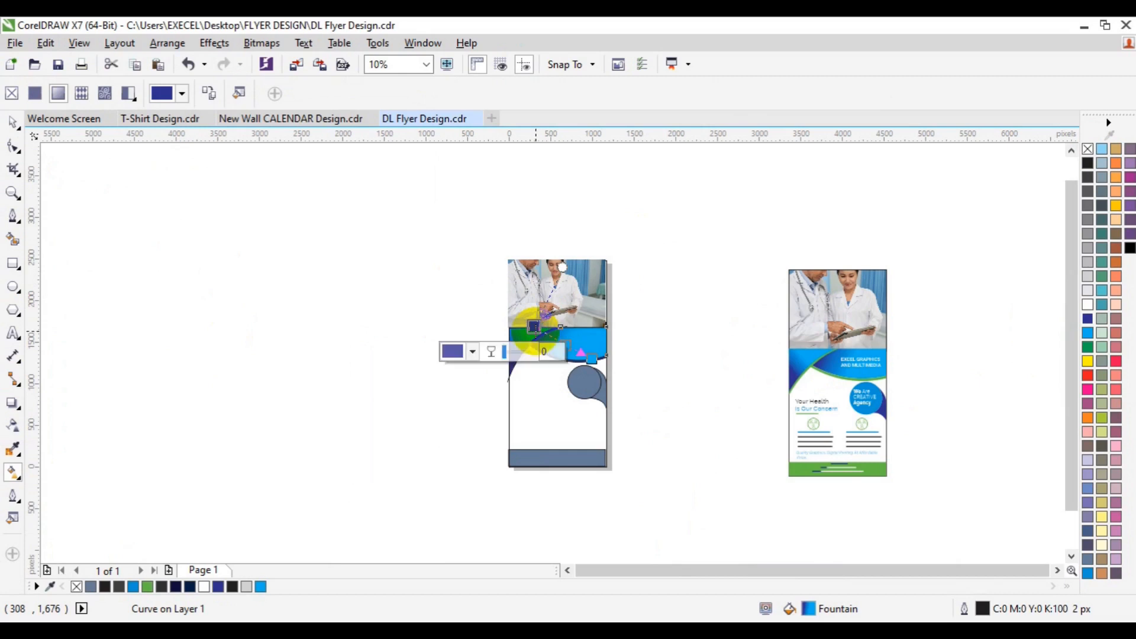
pyautogui.click(552, 349)
pyautogui.click(600, 359)
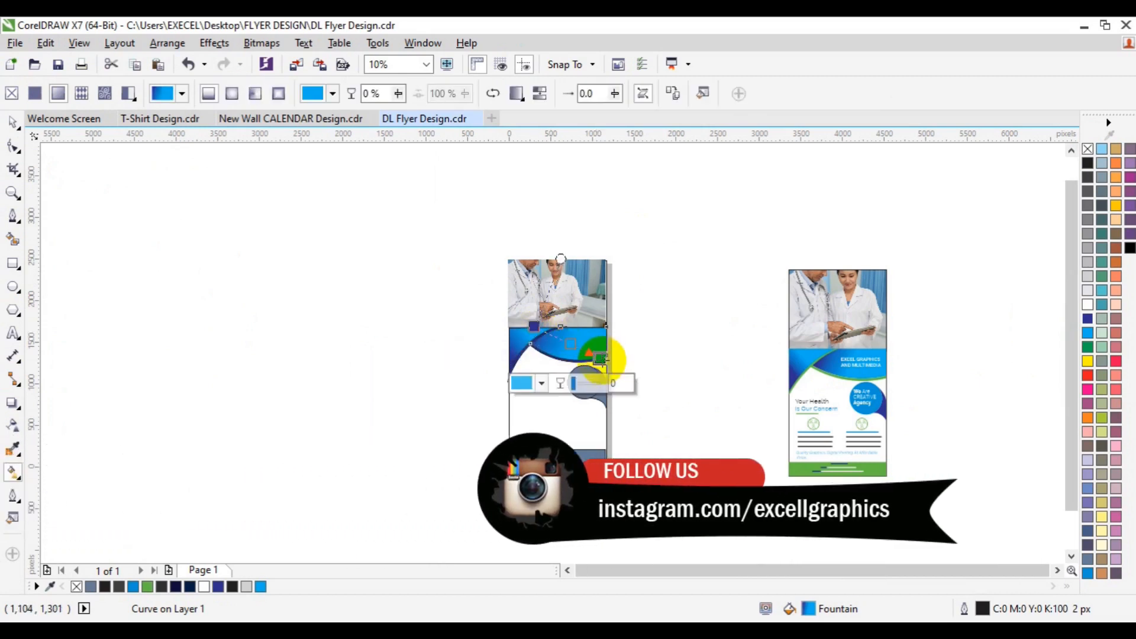
pyautogui.press('space')
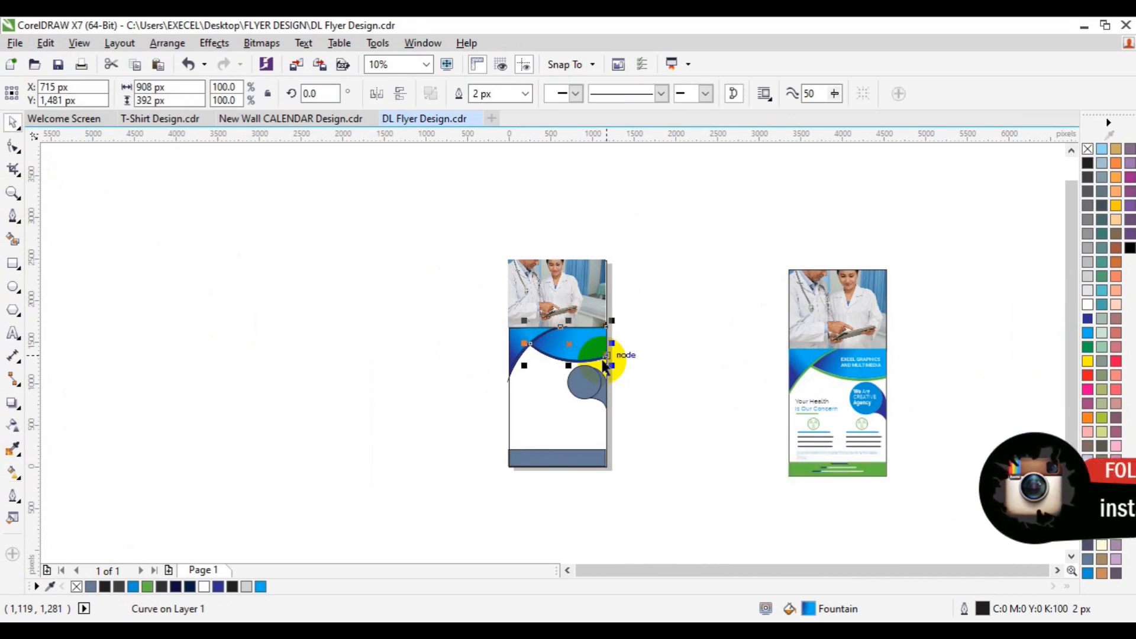
pyautogui.click(650, 363)
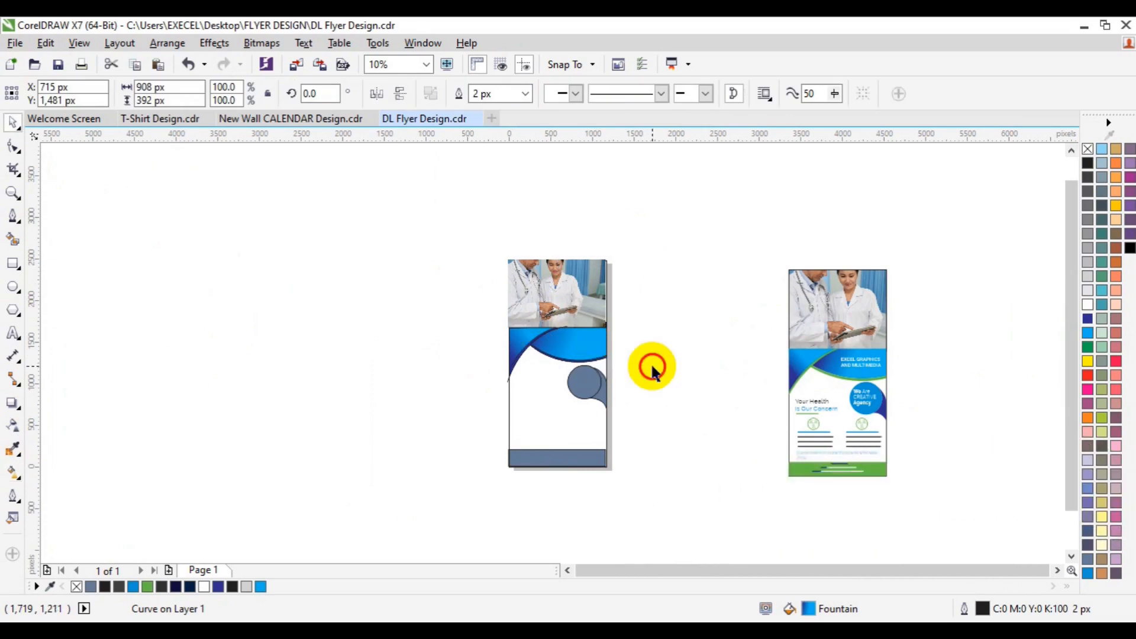
# Fill both curved accent strips, along the corner shape and under the bowed shape, with the flyer's green
pyautogui.click(582, 361)
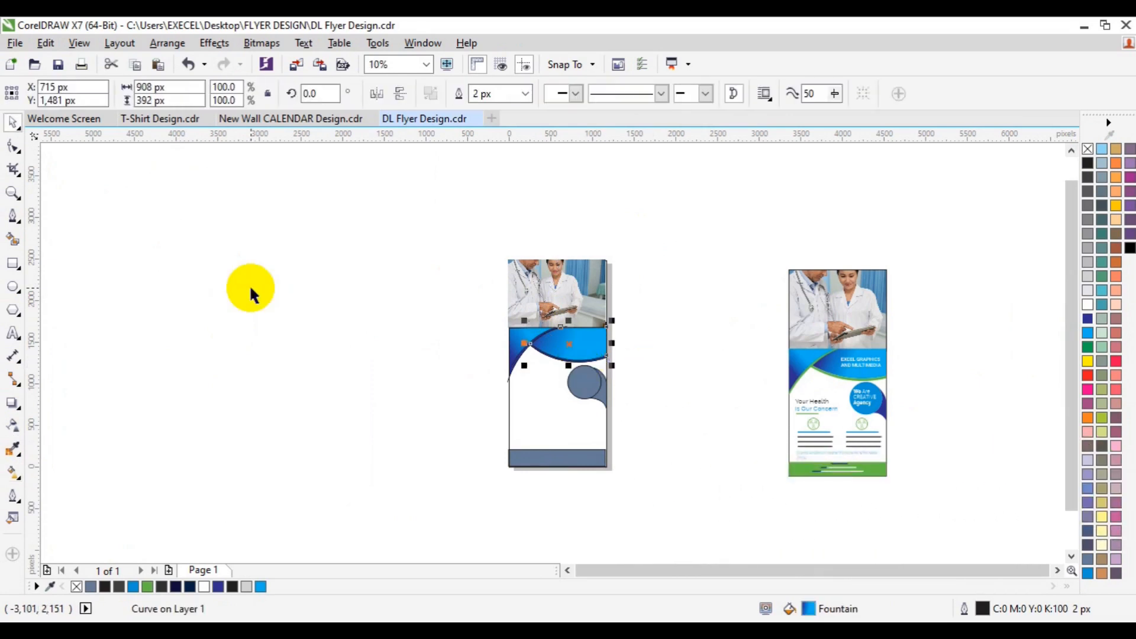
pyautogui.click(13, 193)
pyautogui.click(597, 351)
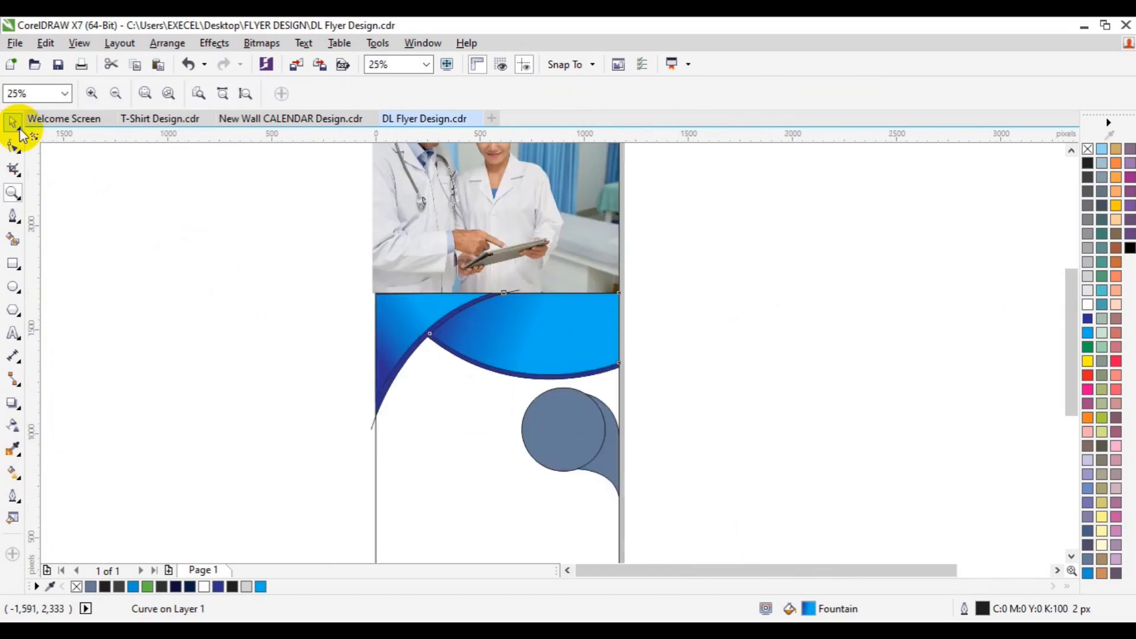
pyautogui.click(13, 125)
pyautogui.click(203, 302)
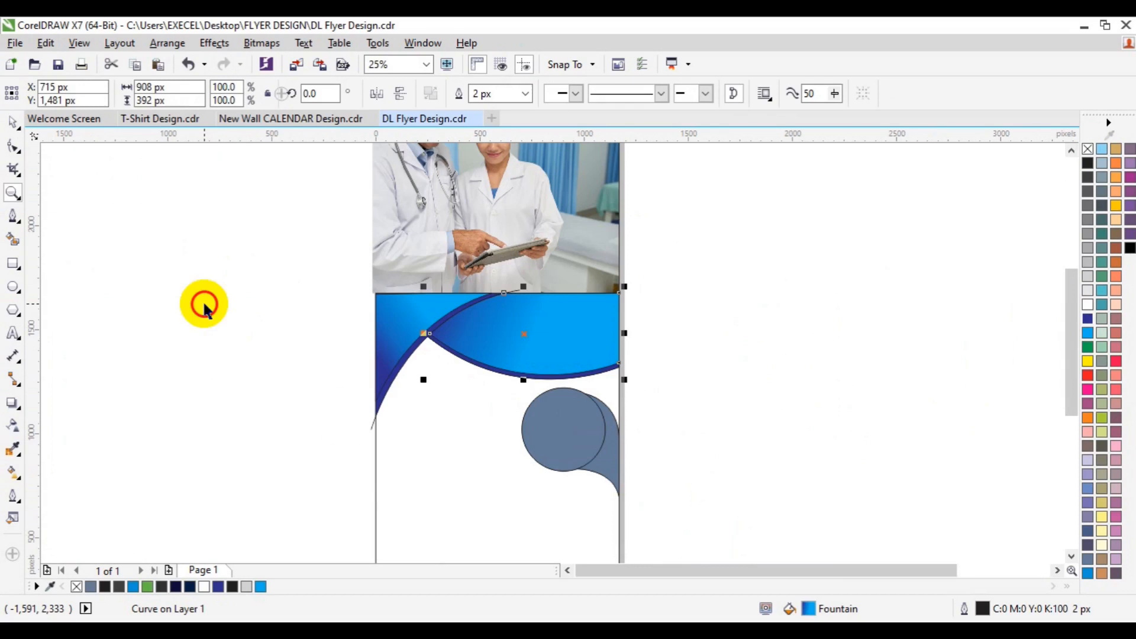
pyautogui.click(391, 380)
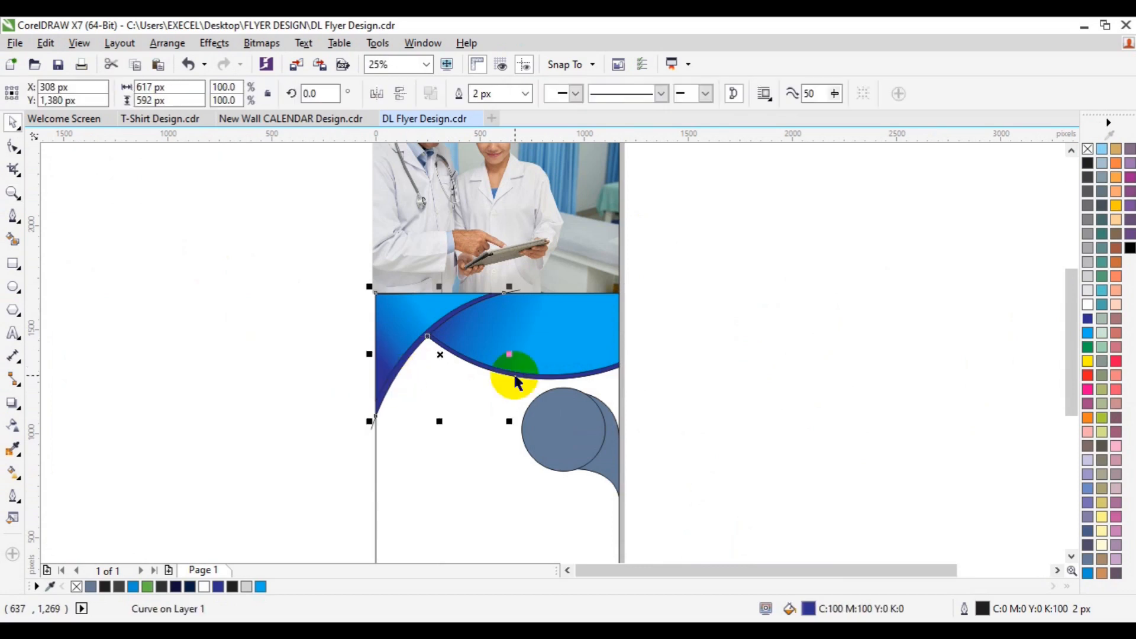
pyautogui.keyDown('shift'); pyautogui.click(521, 382); pyautogui.keyUp('shift')
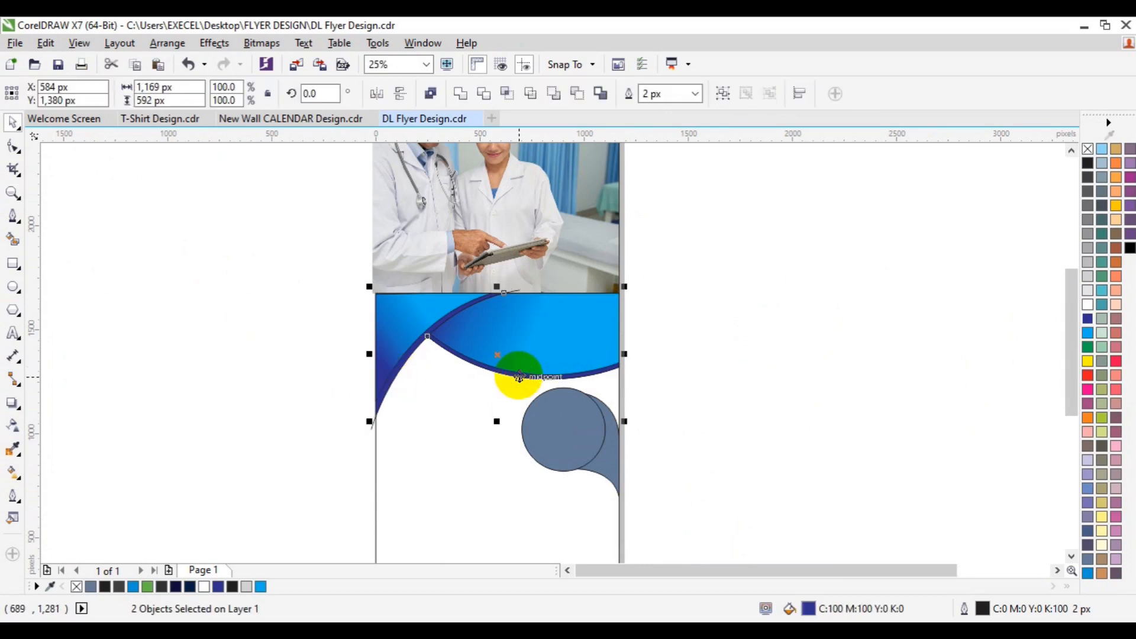
pyautogui.click(147, 586)
pyautogui.click(271, 424)
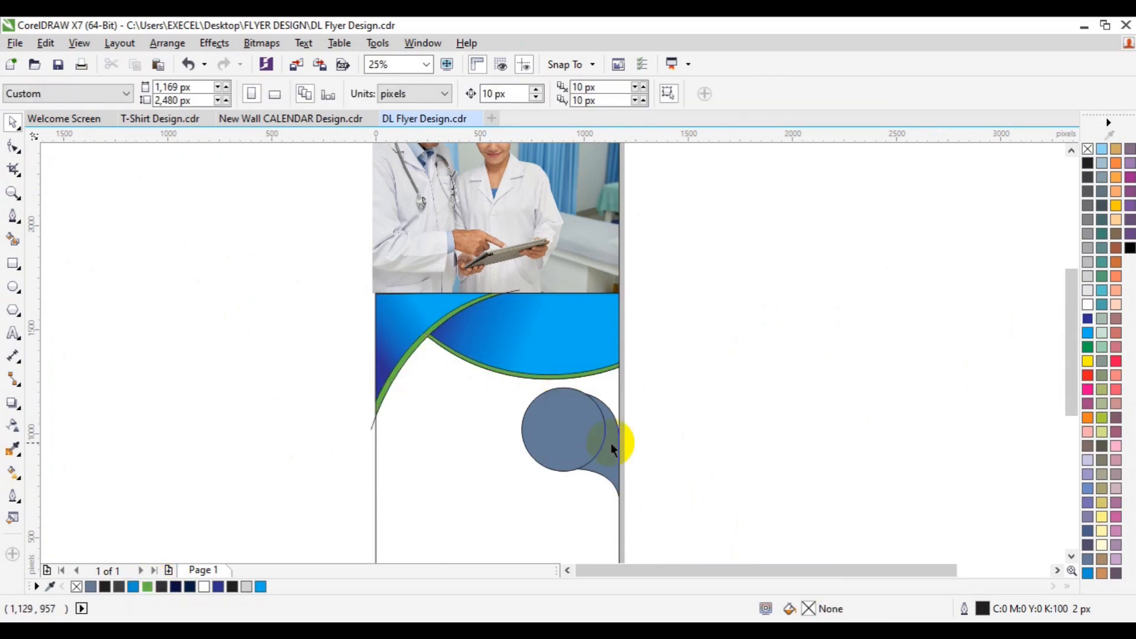
# Fill the 400 px circle below the bowed shape with cyan
pyautogui.click(557, 426)
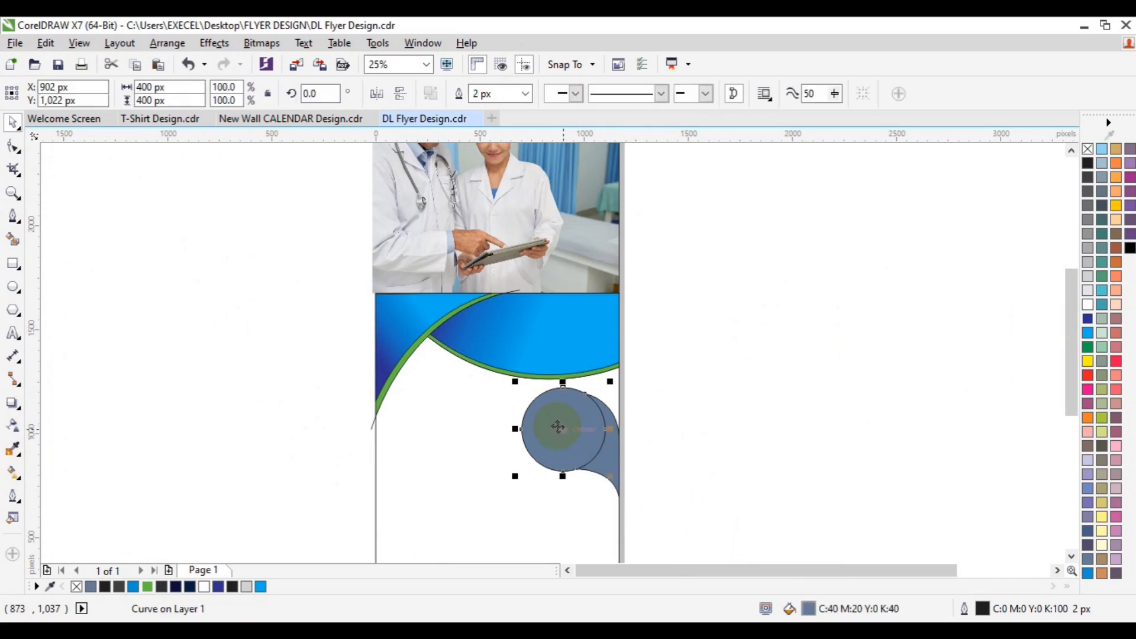
pyautogui.click(13, 194)
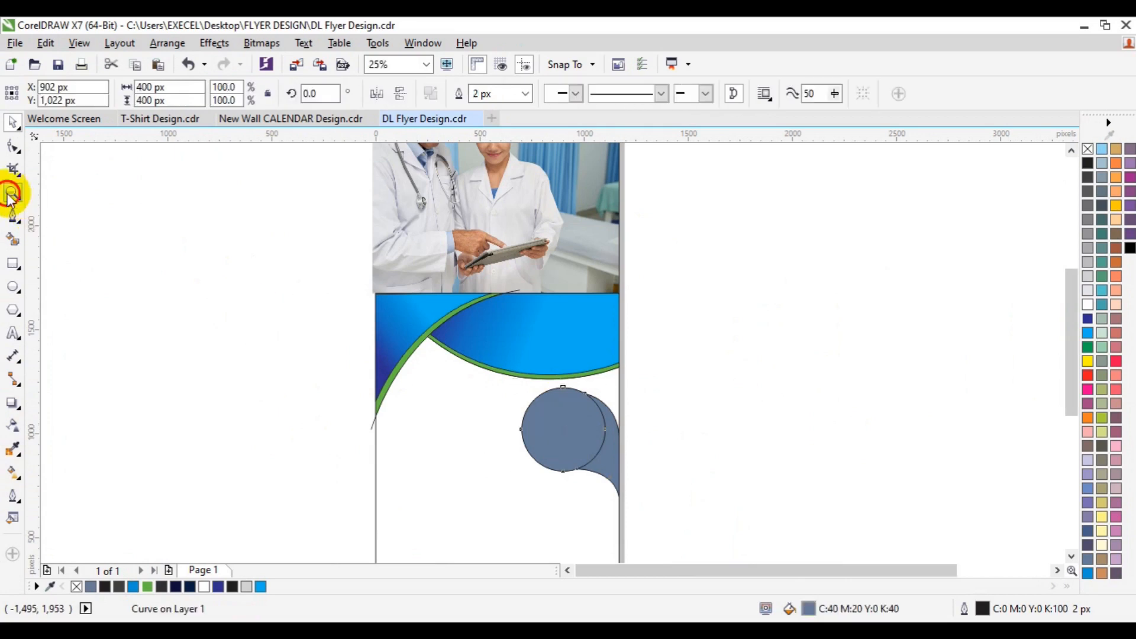
pyautogui.click(116, 93)
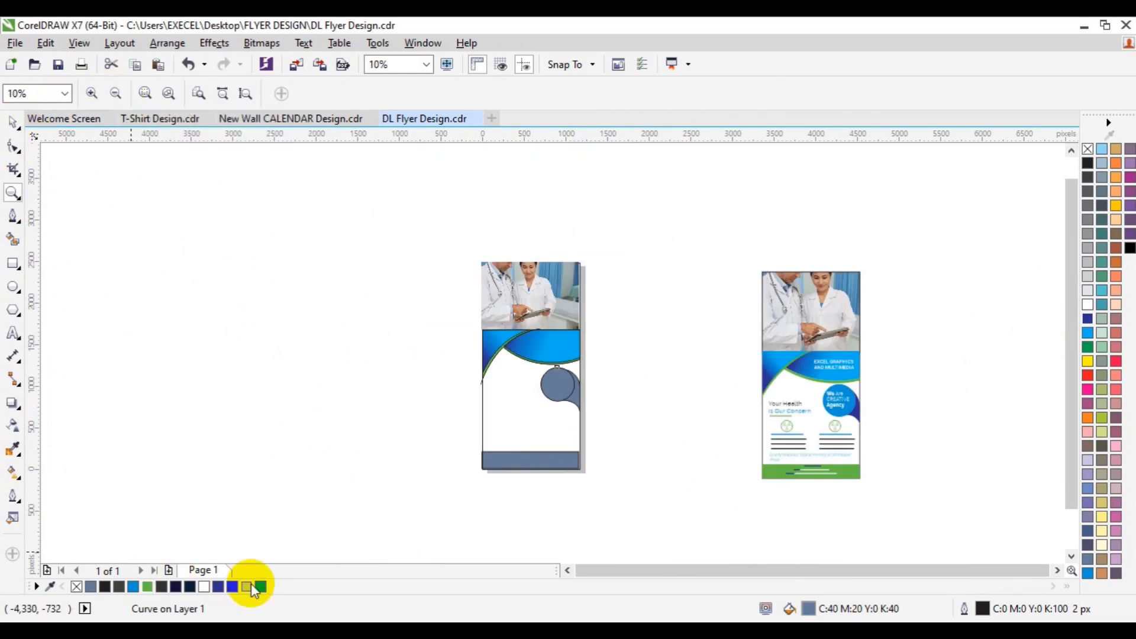
pyautogui.click(260, 586)
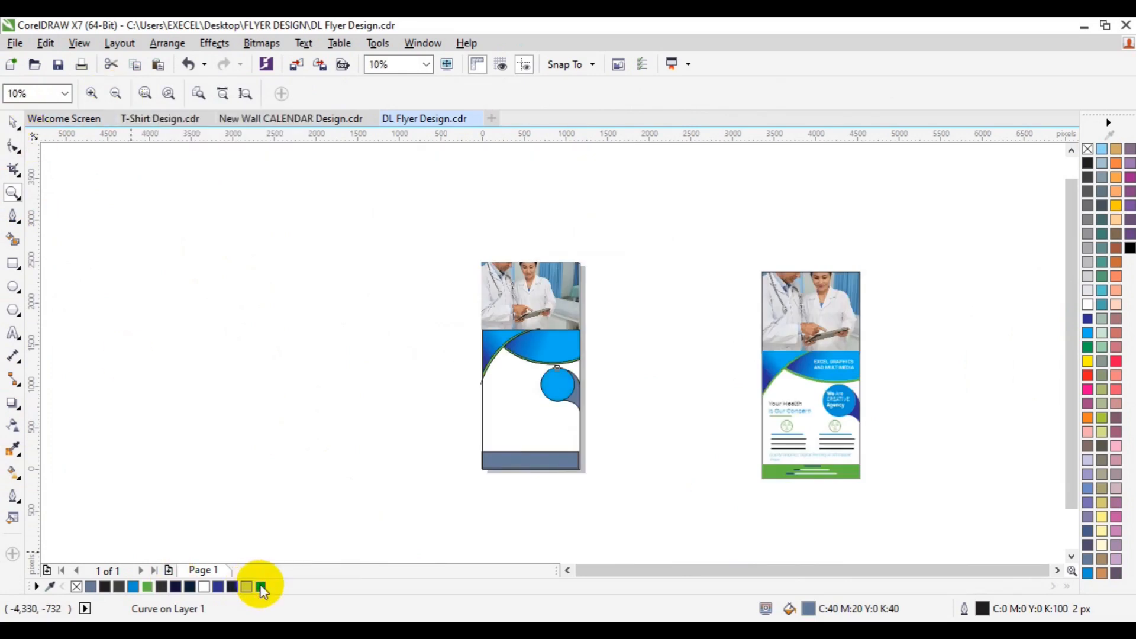
pyautogui.click(12, 122)
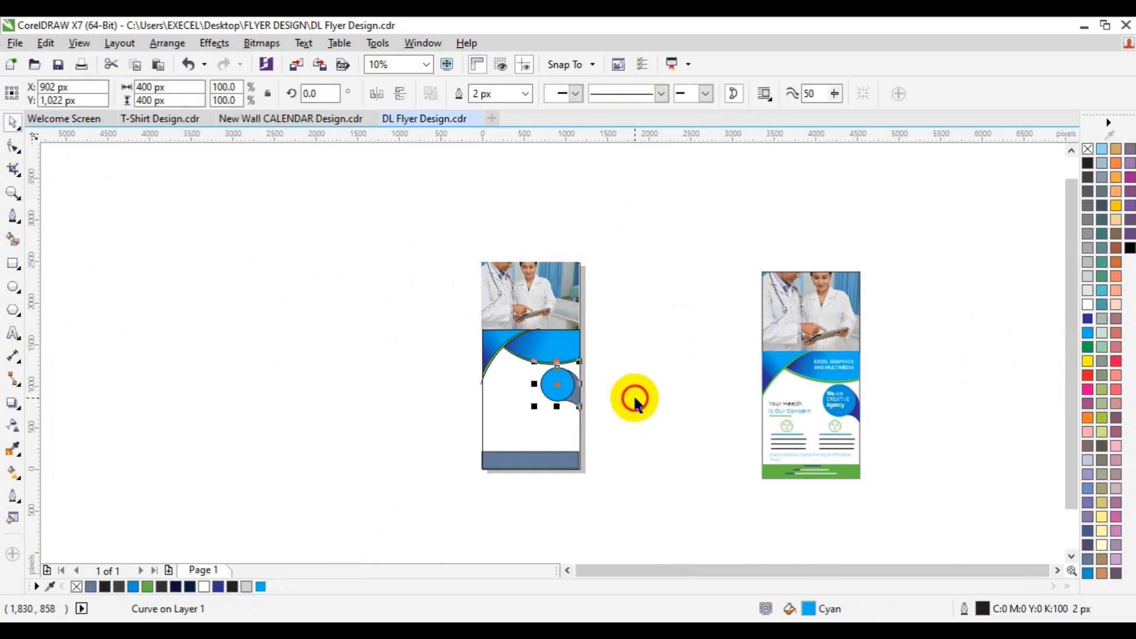
# Fill the curved shape behind the circle dark blue and the footer bar green
pyautogui.click(587, 392)
pyautogui.click(580, 407)
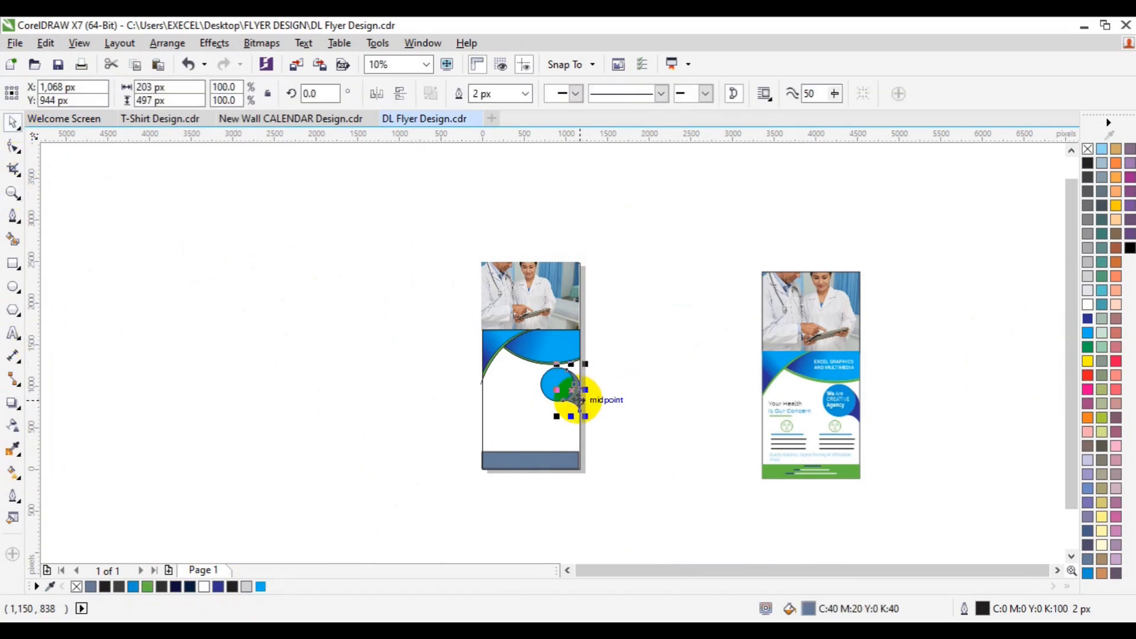
pyautogui.click(218, 587)
pyautogui.click(527, 464)
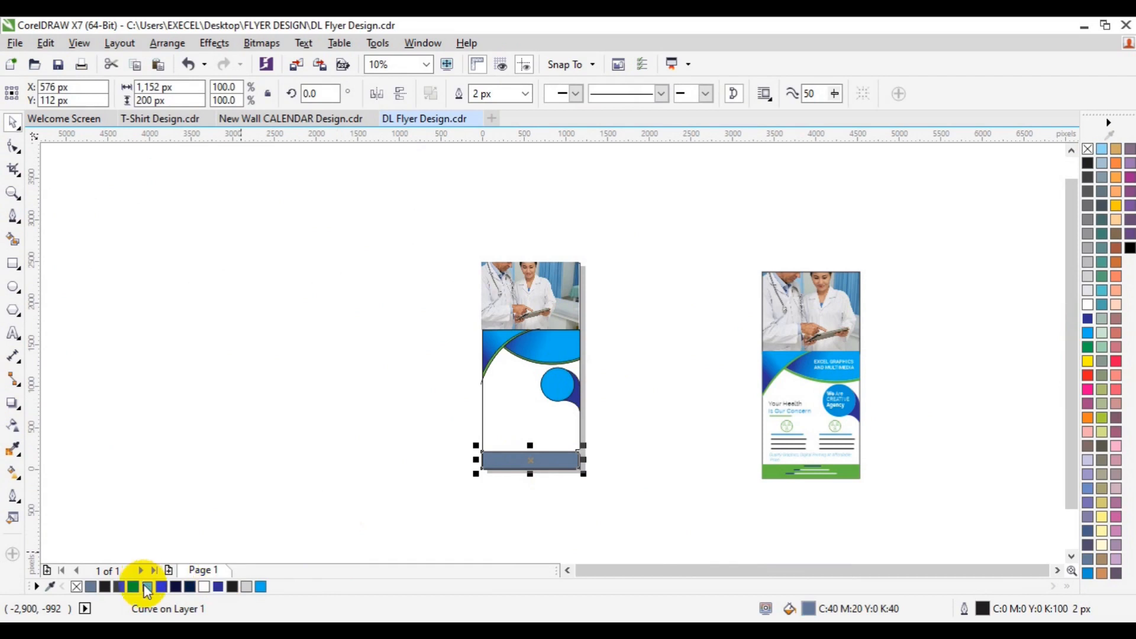
pyautogui.click(147, 587)
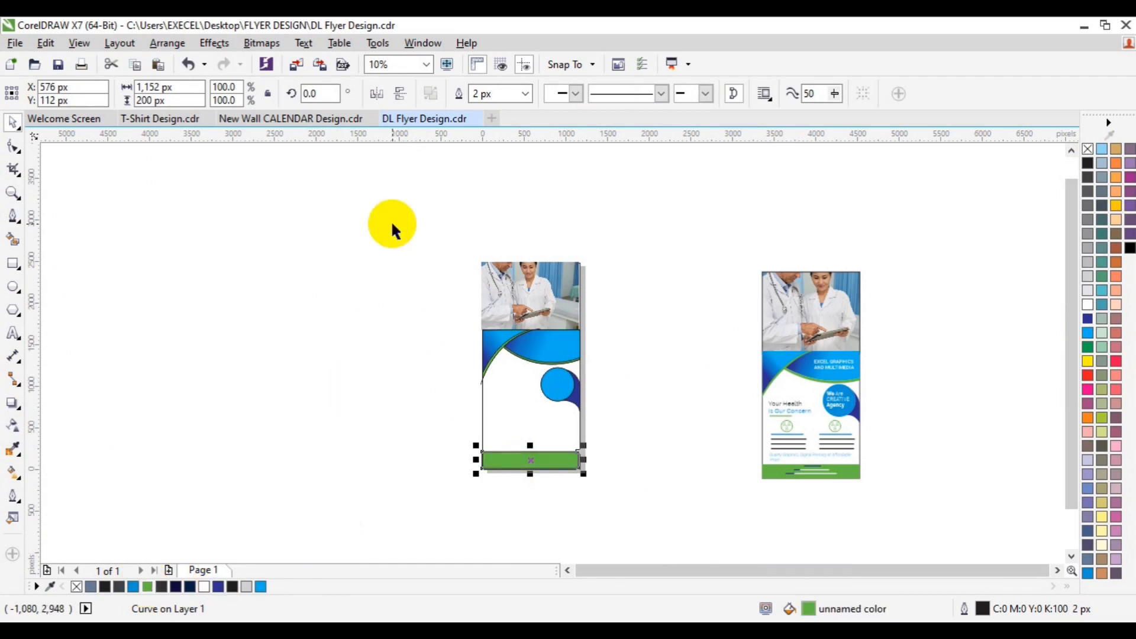
# Remove the outline from all objects of the new flyer
pyautogui.moveTo(392, 224); pyautogui.dragTo(624, 483)
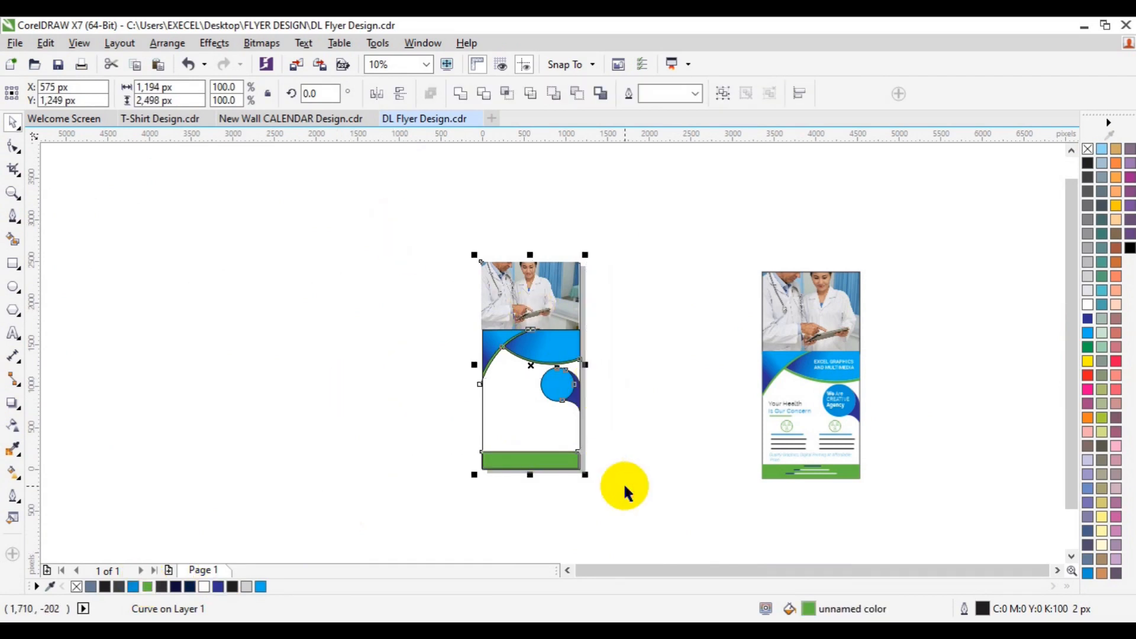
pyautogui.rightClick(1088, 149)
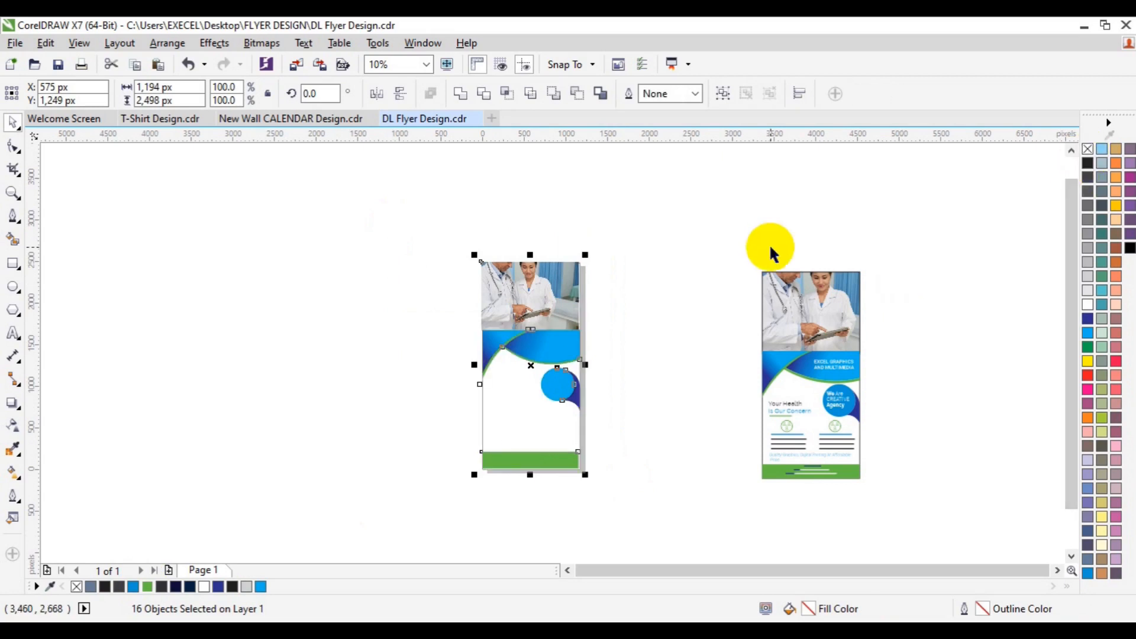
pyautogui.click(696, 246)
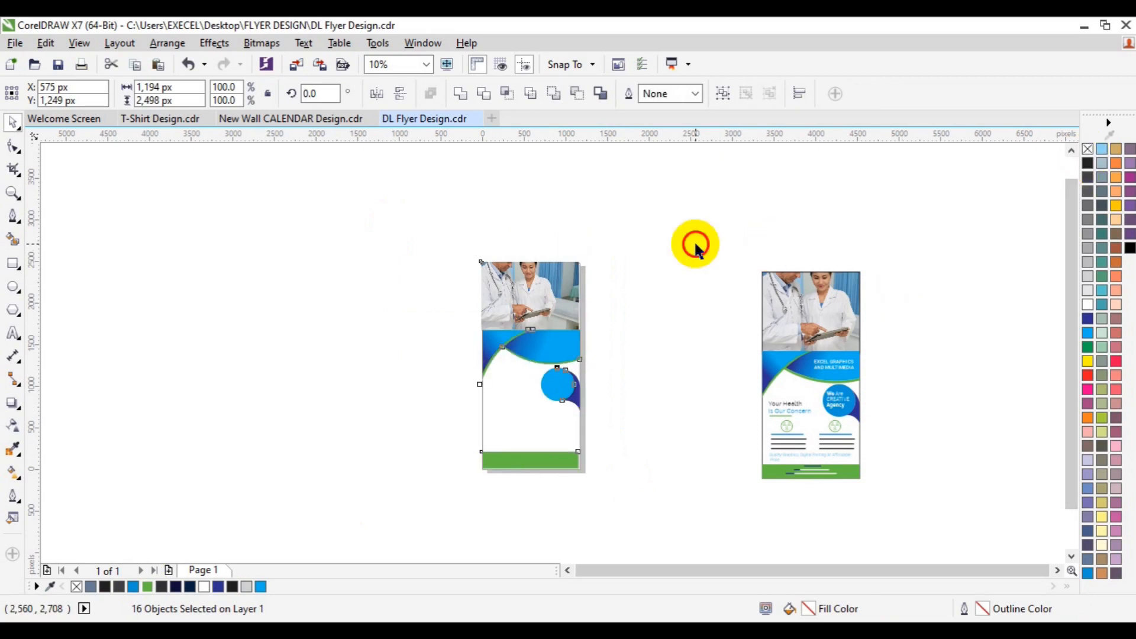
# Widen the green footer to 1,169 px and nudge its right-hand nodes slightly past the page edge
pyautogui.click(577, 451)
pyautogui.moveTo(583, 456); pyautogui.dragTo(591, 462)
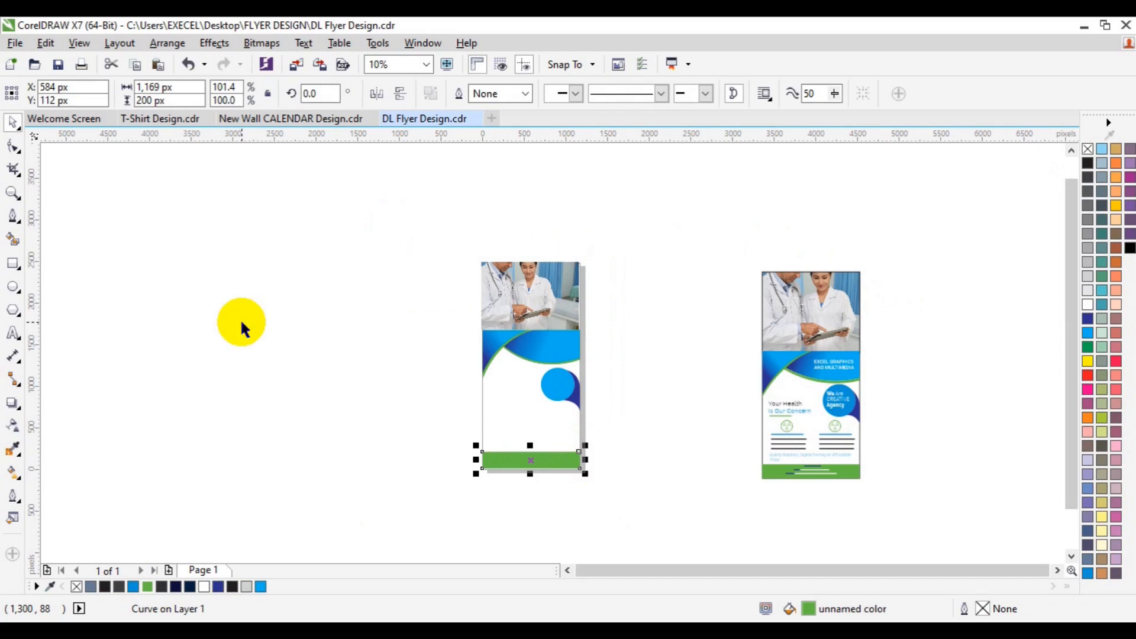
pyautogui.click(12, 145)
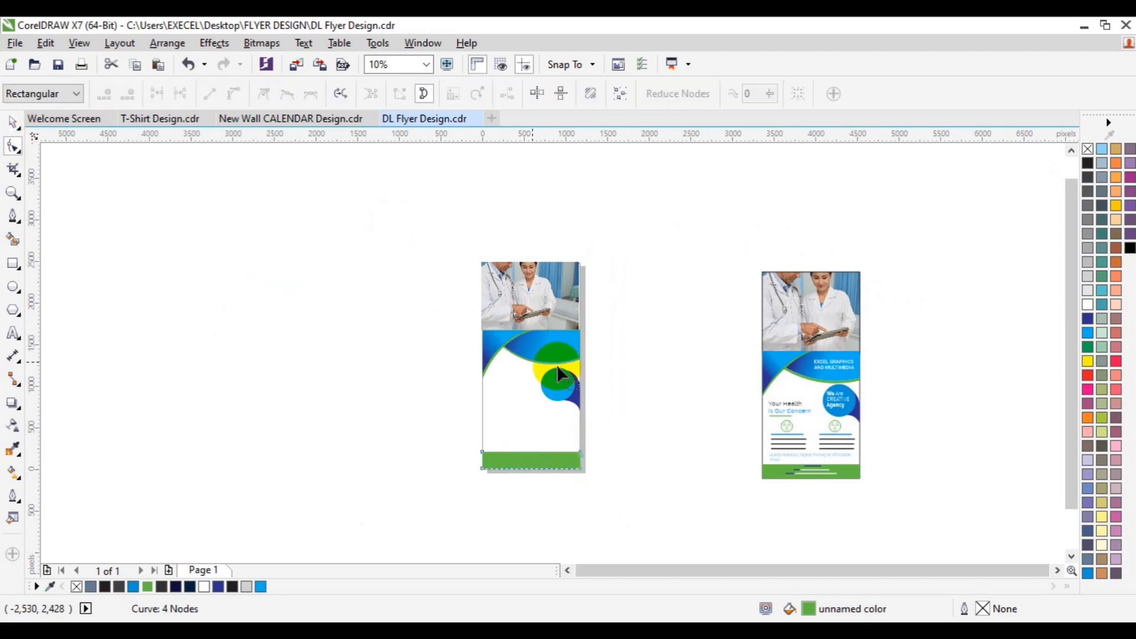
pyautogui.moveTo(606, 386); pyautogui.dragTo(570, 496)
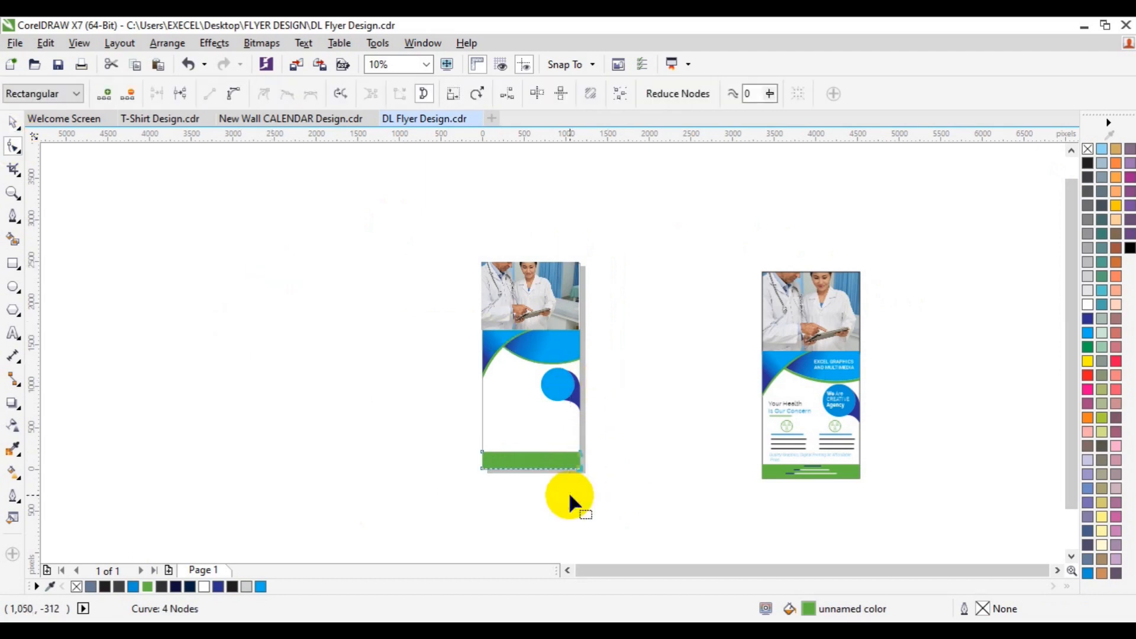
pyautogui.press('Right')
pyautogui.press('Right')
pyautogui.press('Right')
pyautogui.press('space')
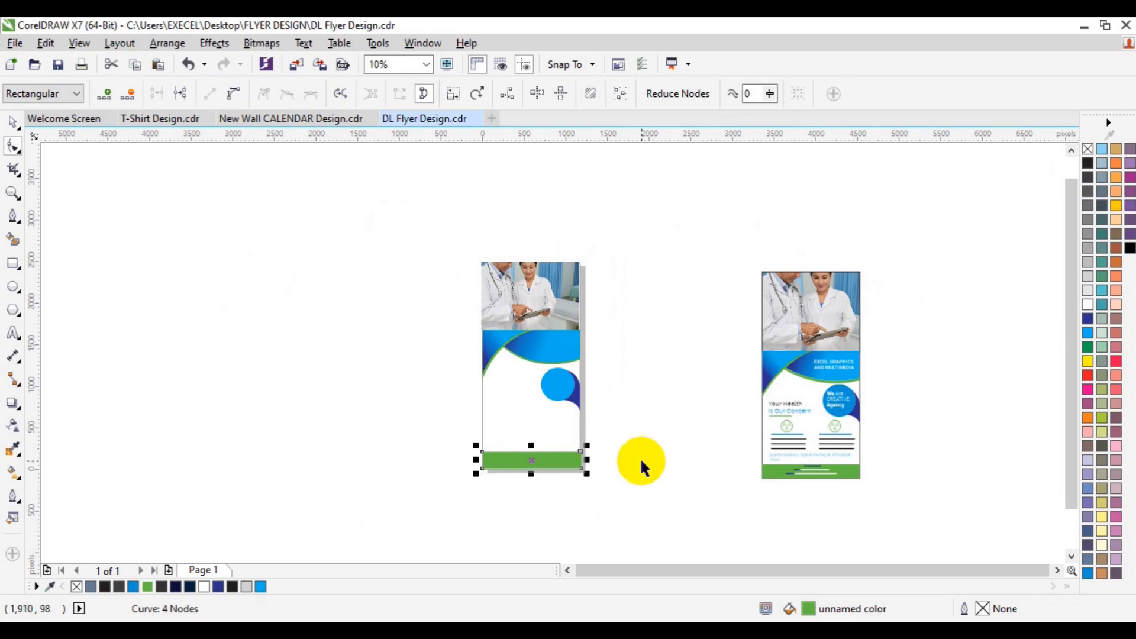
pyautogui.press('Down')
# Move the two-line headline "Your Health Is Our Concern" from the finished flyer straight across onto the new flyer's white area
pyautogui.click(769, 411)
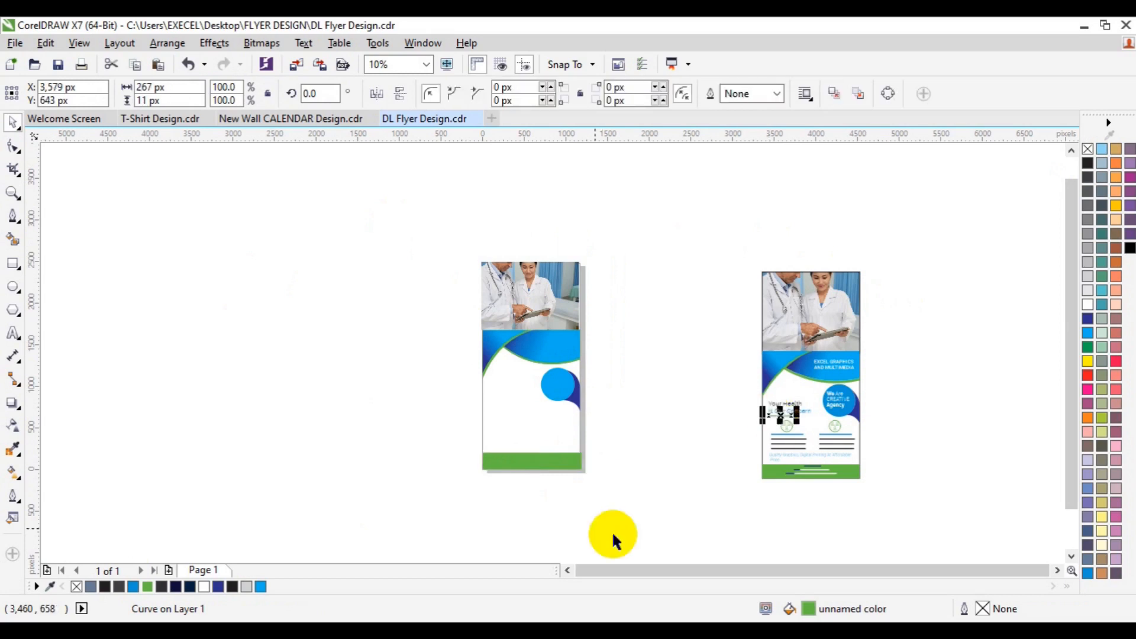
pyautogui.click(627, 394)
pyautogui.moveTo(734, 384); pyautogui.dragTo(829, 459)
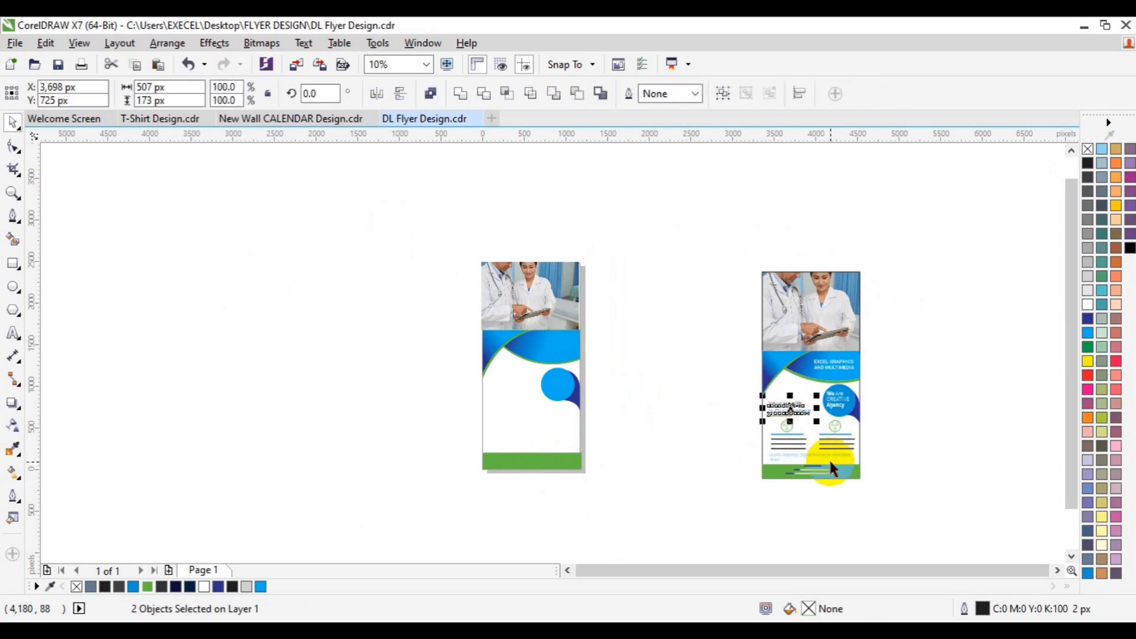
pyautogui.moveTo(785, 412)
pyautogui.mouseDown()
pyautogui.moveTo(671, 420)
pyautogui.moveTo(623, 401)
pyautogui.moveTo(513, 402)
pyautogui.mouseUp()
pyautogui.press('ctrl')
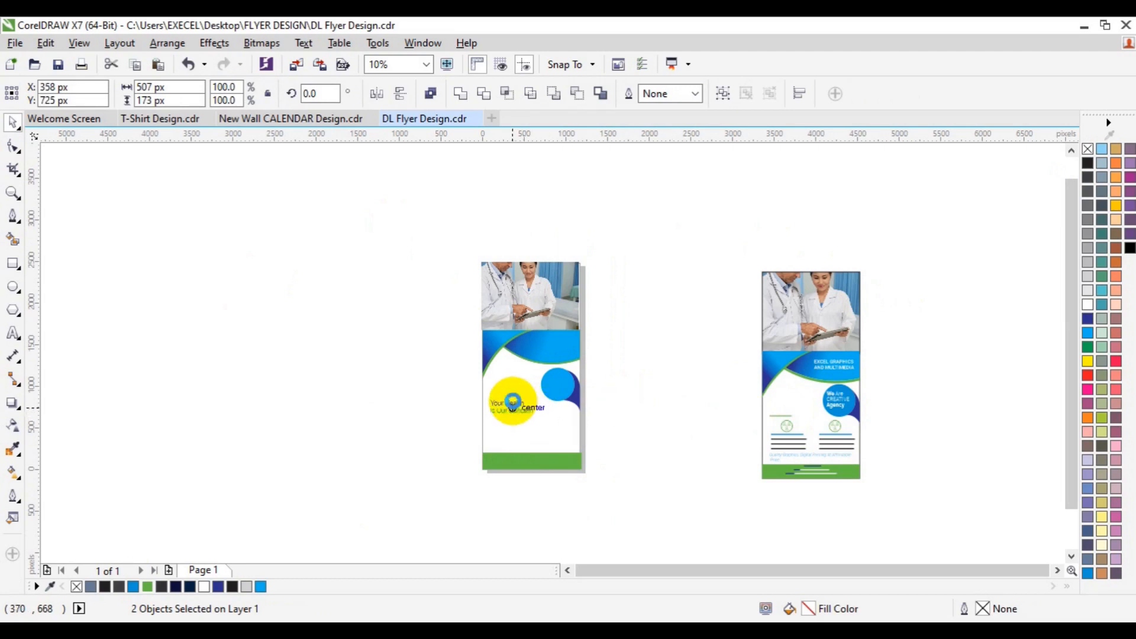
# Move the "Your Health Is Our Concern" headline up beside the blue circle and nudge it towards the flyer's left edge
pyautogui.moveTo(513, 405); pyautogui.dragTo(514, 397)
pyautogui.press('Left')
pyautogui.press('Left')
pyautogui.press('Left')
pyautogui.press('Left')
pyautogui.press('Left')
pyautogui.press('Left')
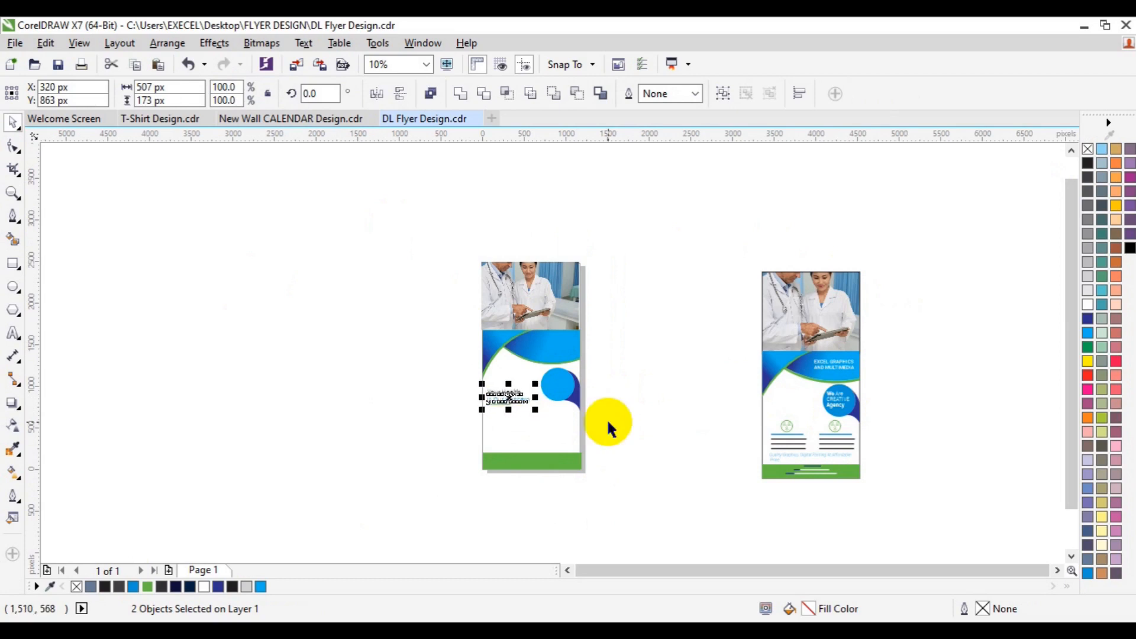
# Move the two service columns and the slogan from the finished flyer to the white area above the new footer, and group them
pyautogui.click(741, 413)
pyautogui.moveTo(740, 413); pyautogui.dragTo(872, 464)
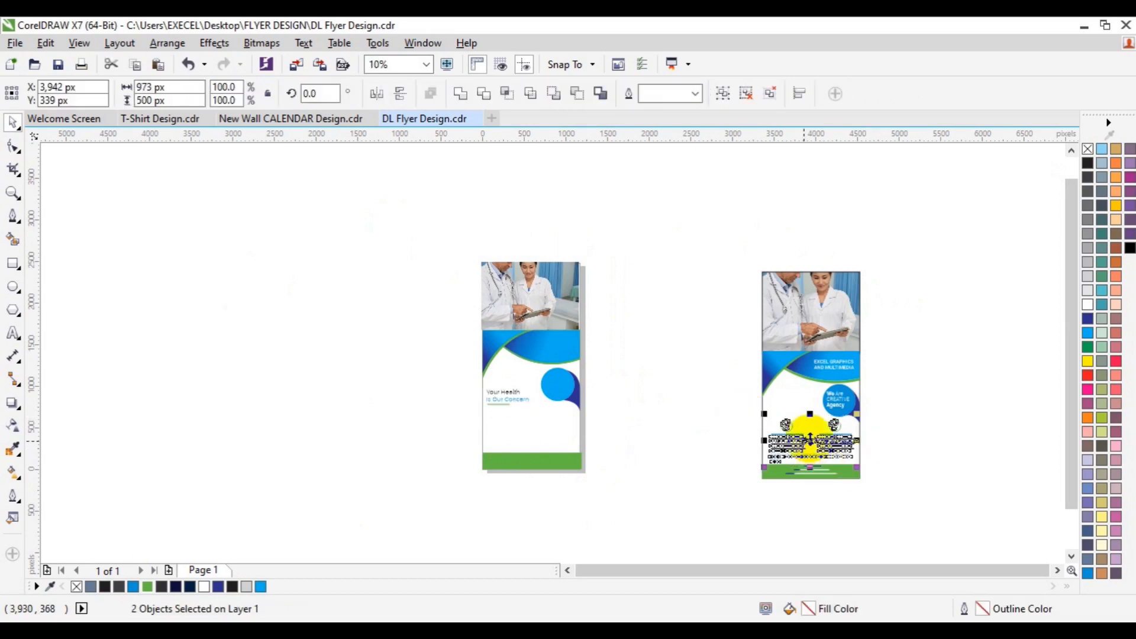
pyautogui.moveTo(810, 440); pyautogui.dragTo(523, 430)
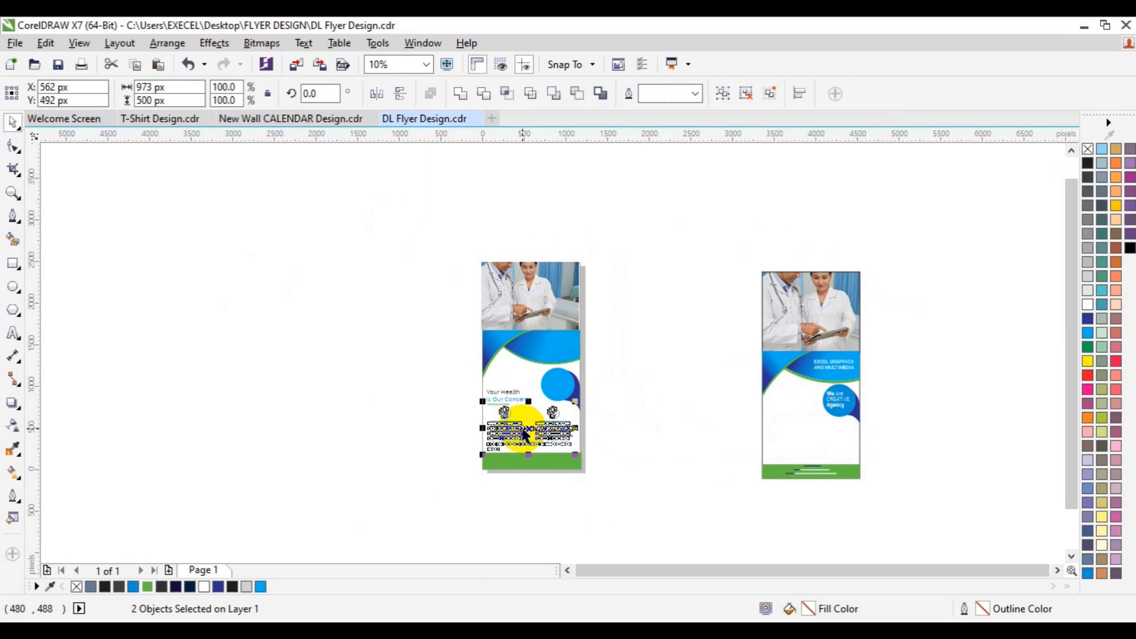
pyautogui.click(723, 95)
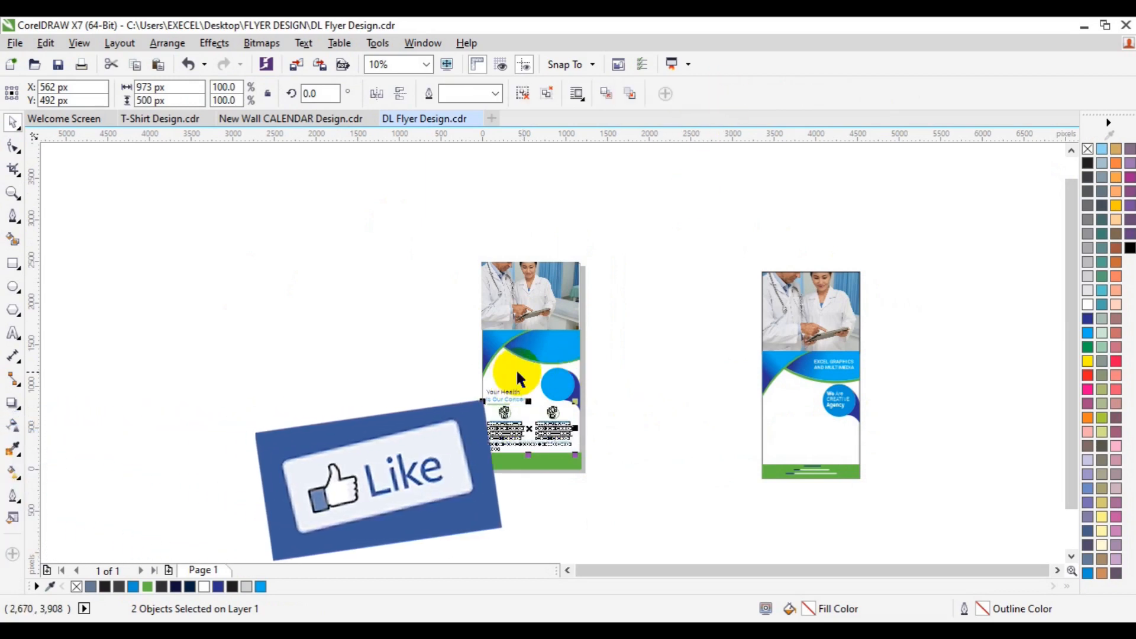
# Add a page-sized rectangle of 1,169 by 2,480 px around the new flyer
pyautogui.click(13, 263)
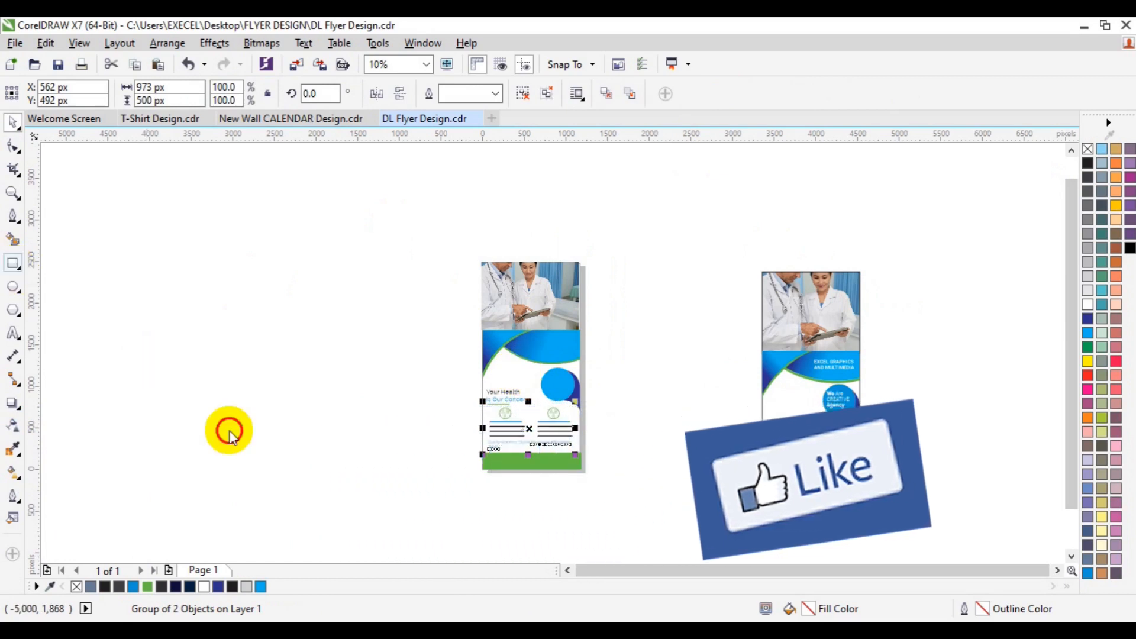
pyautogui.click(11, 122)
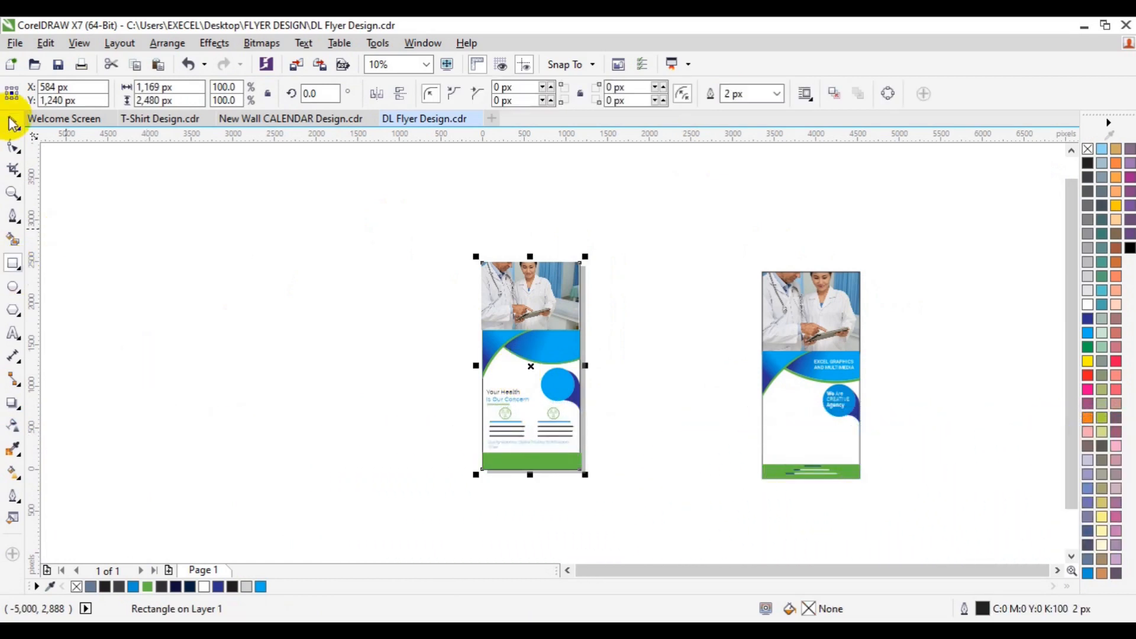
pyautogui.click(250, 343)
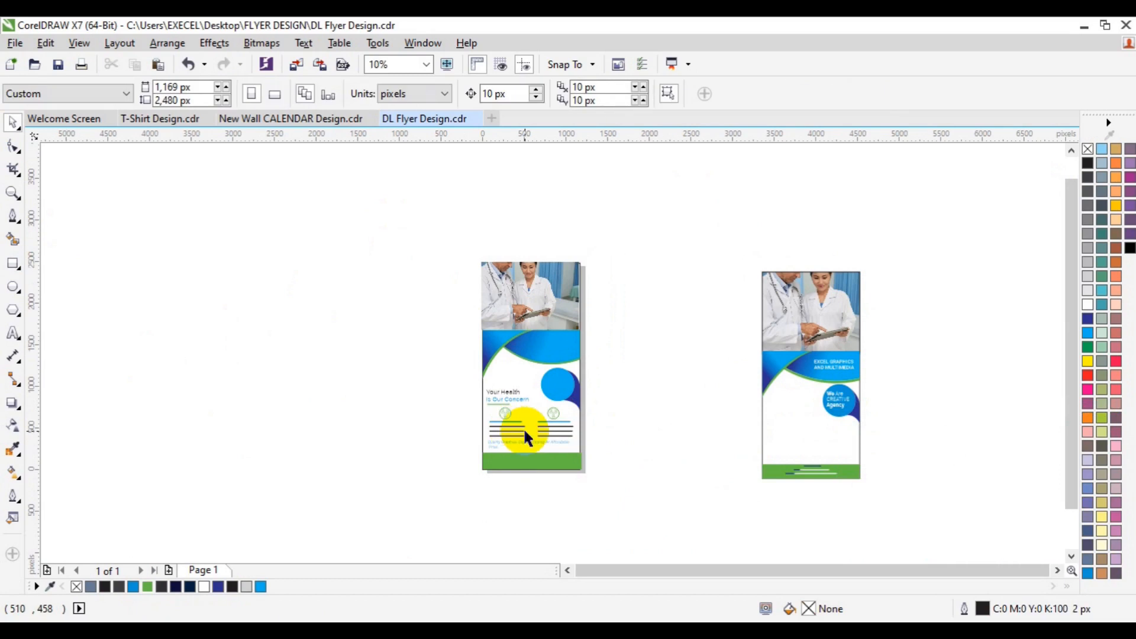
# Centre the grouped service columns horizontally within the page-sized rectangle
pyautogui.click(524, 429)
pyautogui.click(452, 429)
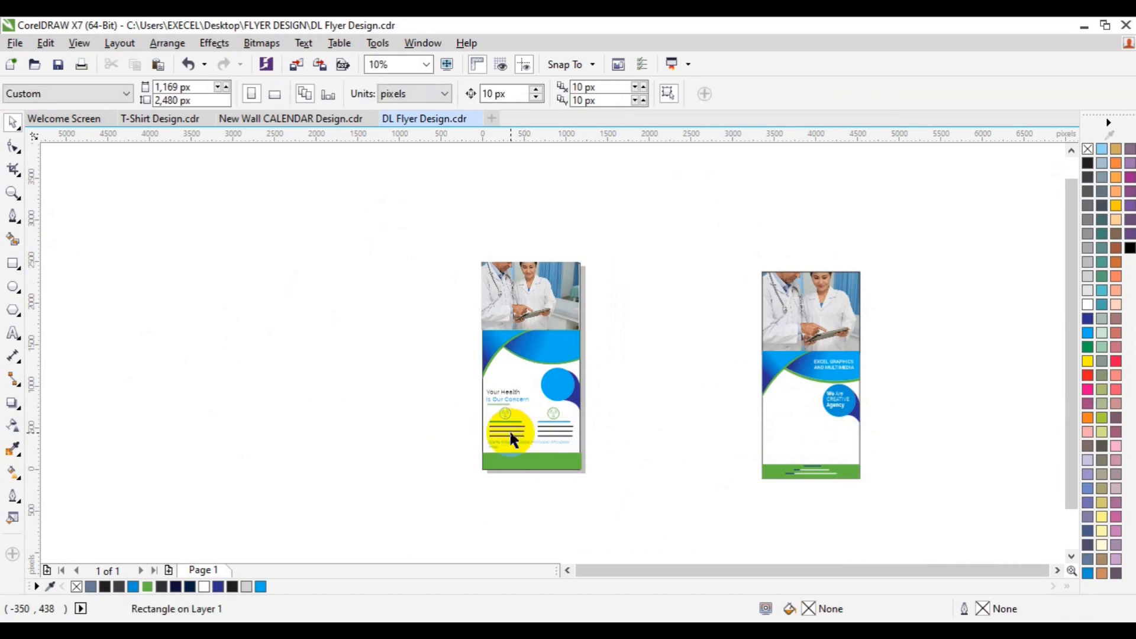
pyautogui.click(509, 429)
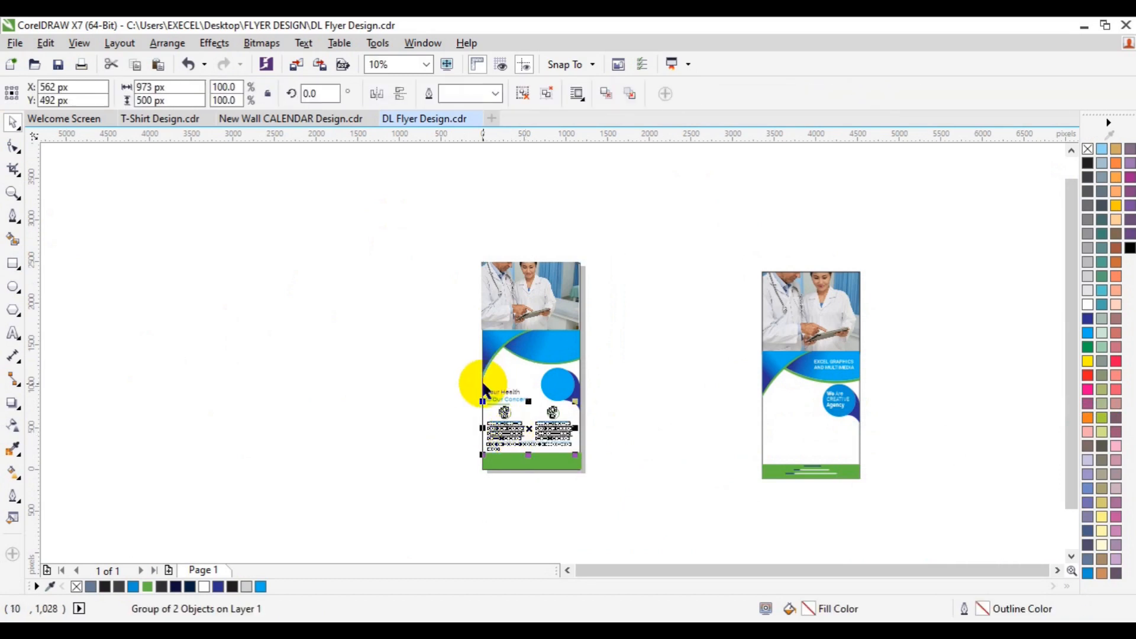
pyautogui.keyDown('shift'); pyautogui.click(482, 384); pyautogui.keyUp('shift')
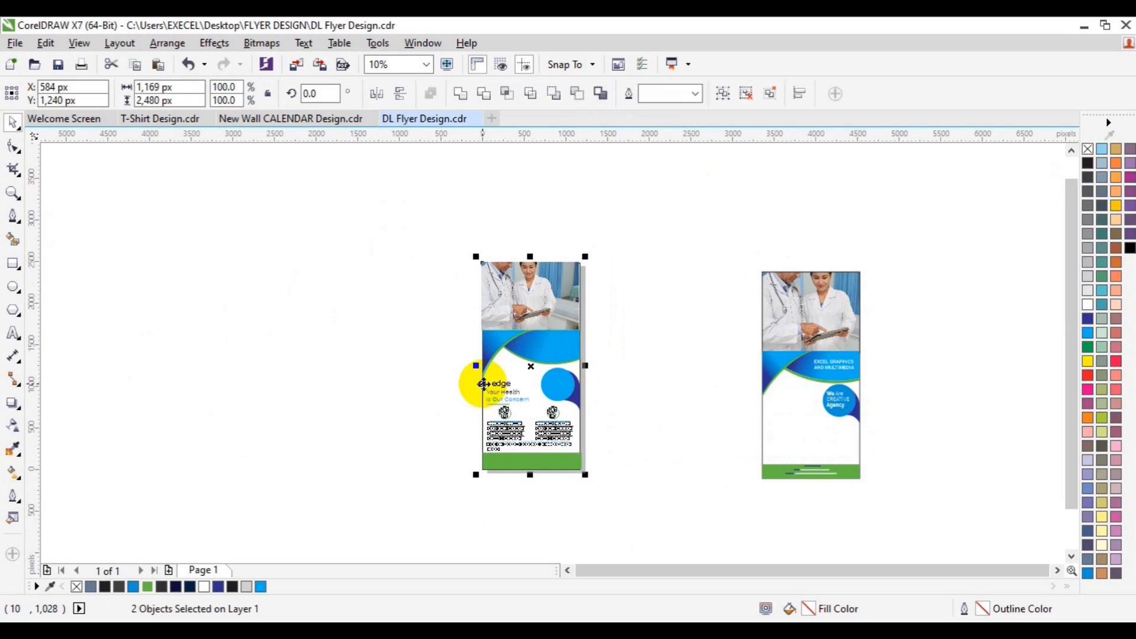
pyautogui.click(701, 437)
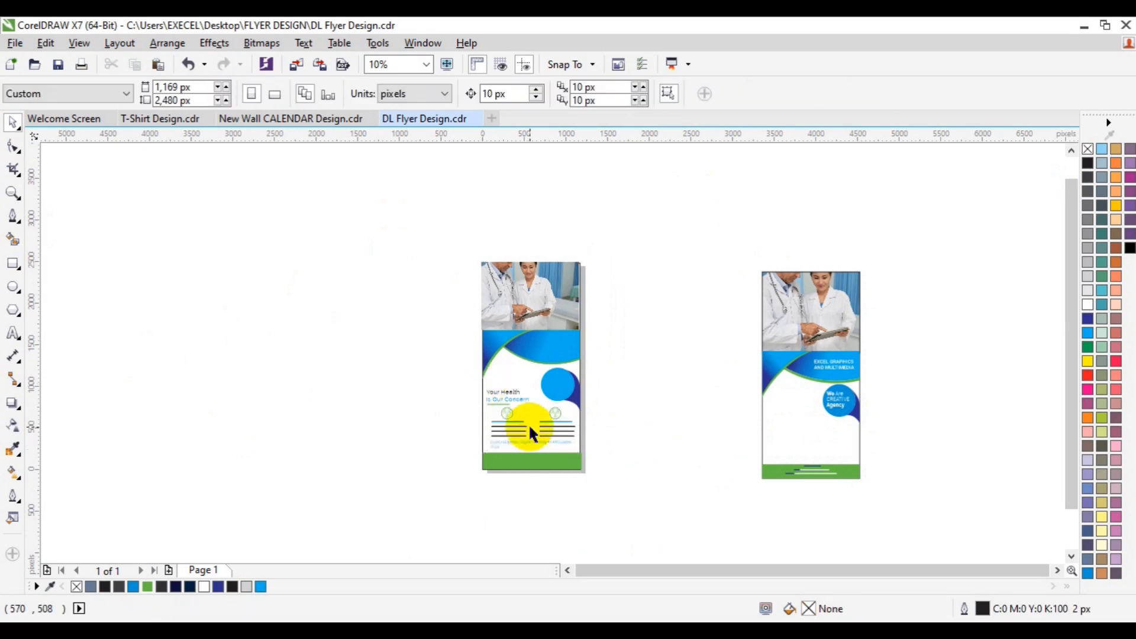
# Move the grouped contact details from the finished flyer's footer onto the new flyer's green footer bar
pyautogui.click(815, 476)
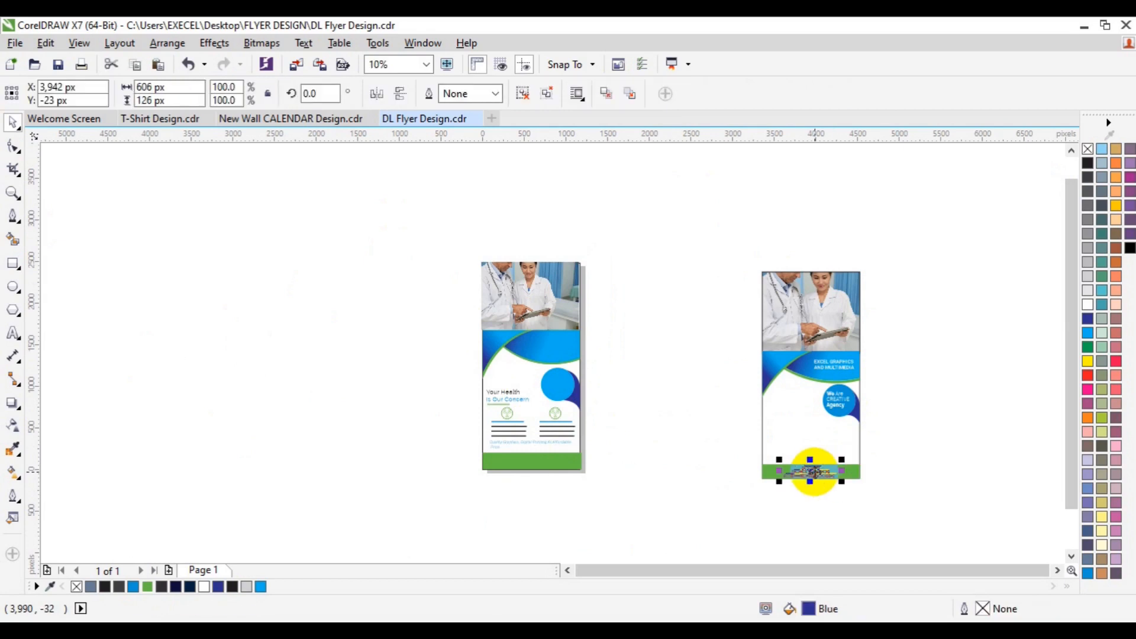
pyautogui.click(814, 472)
pyautogui.moveTo(815, 472); pyautogui.dragTo(529, 464)
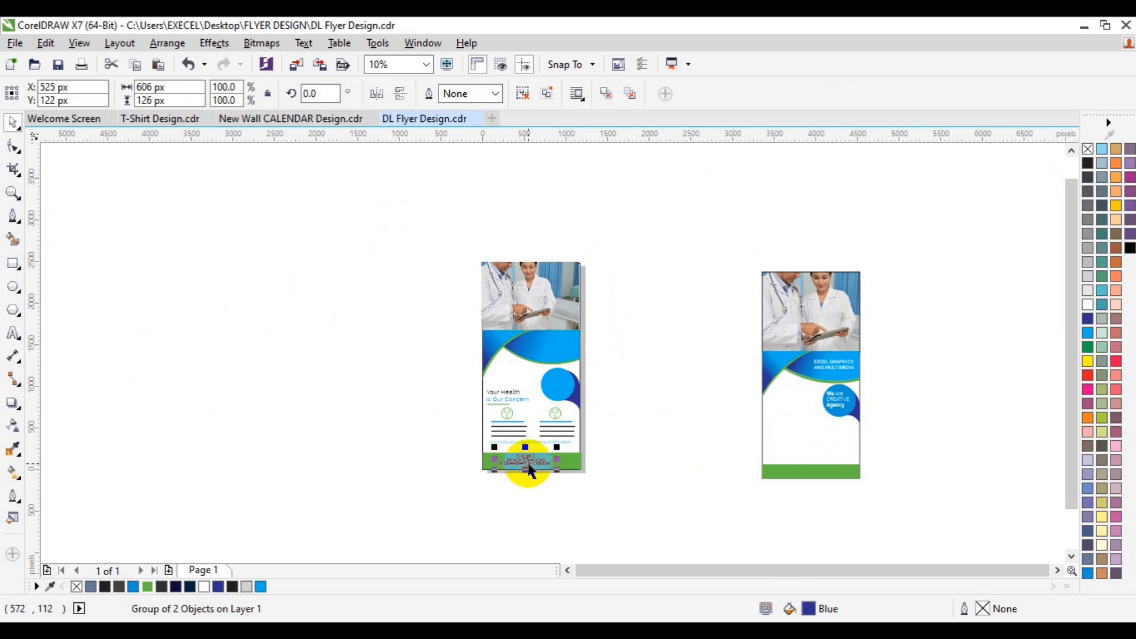
pyautogui.click(626, 468)
# Send the new flyer's green footer bar to the back of the layer, behind the contact details
pyautogui.click(523, 471)
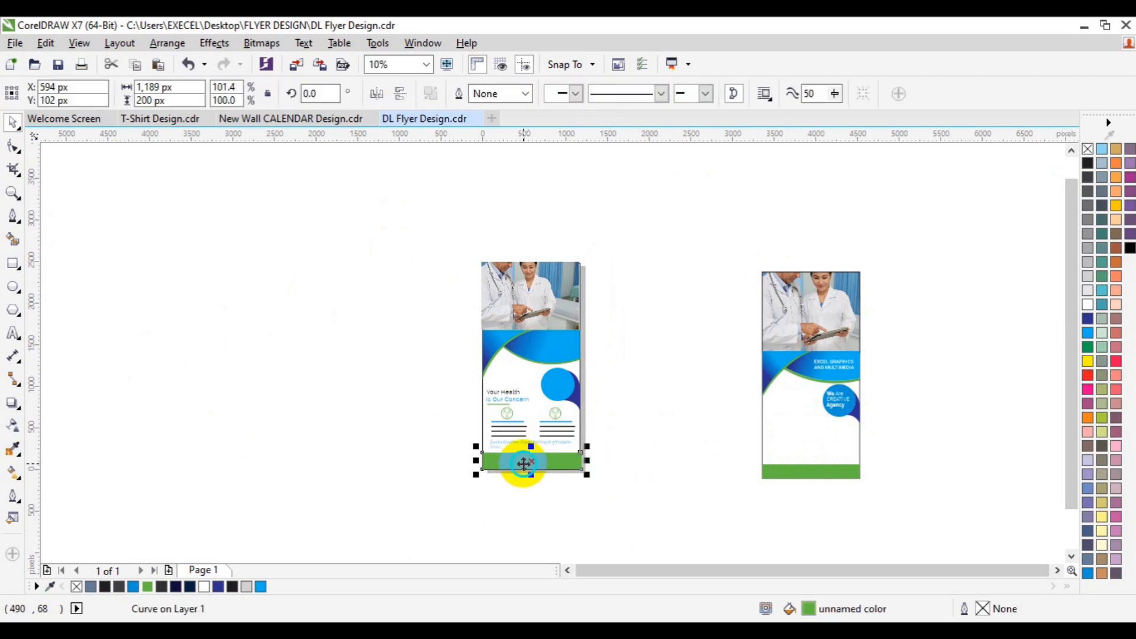
pyautogui.rightClick(523, 468)
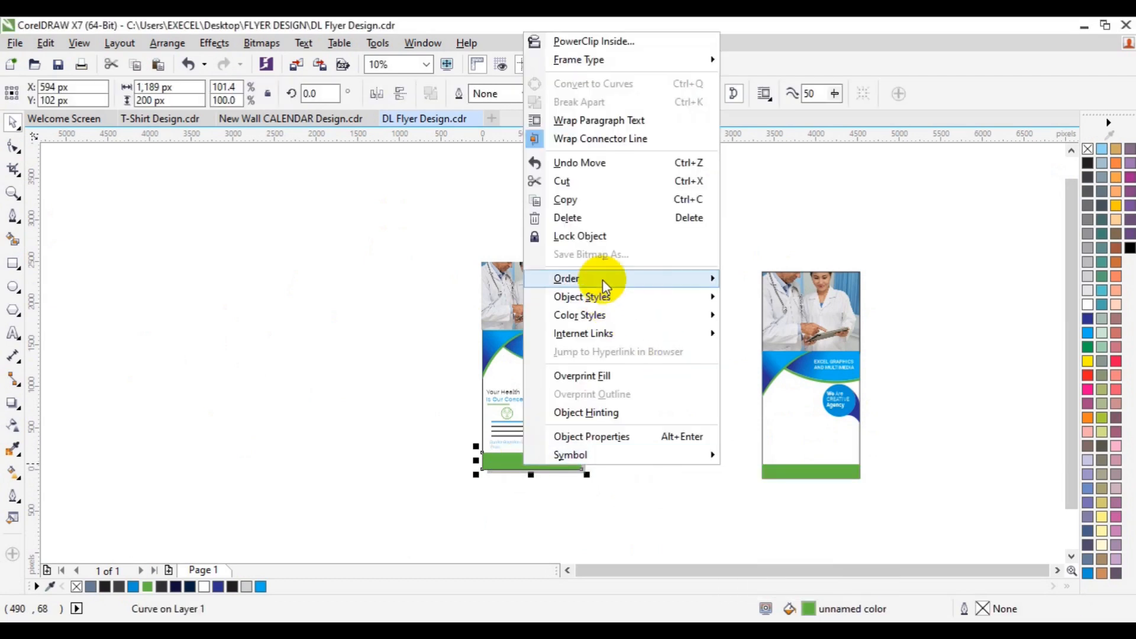
pyautogui.moveTo(602, 279)
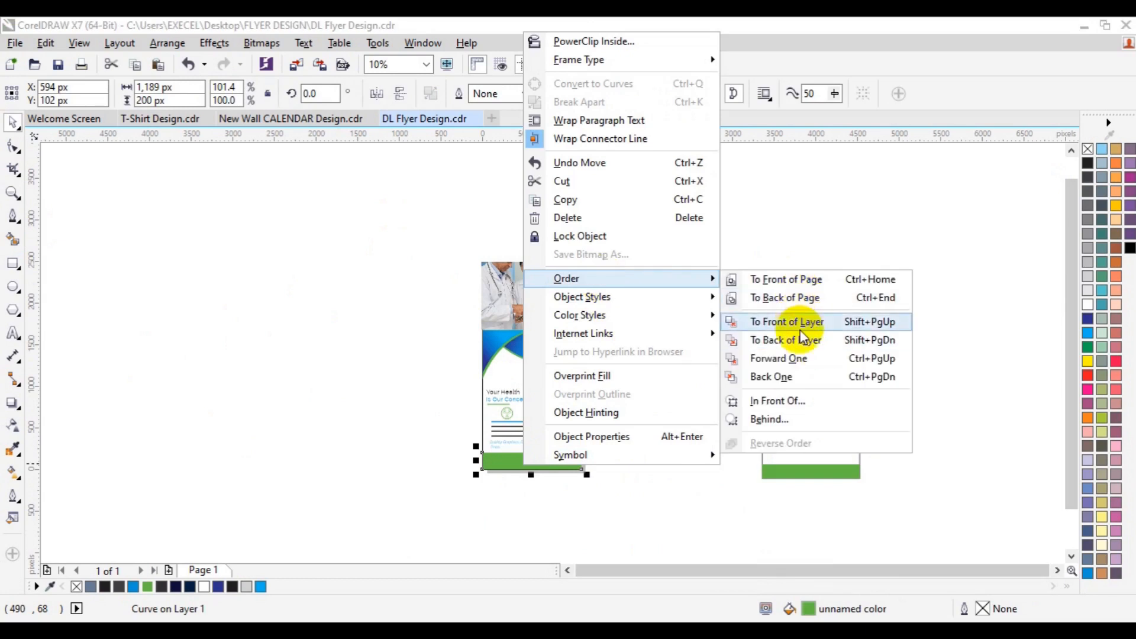
pyautogui.click(799, 339)
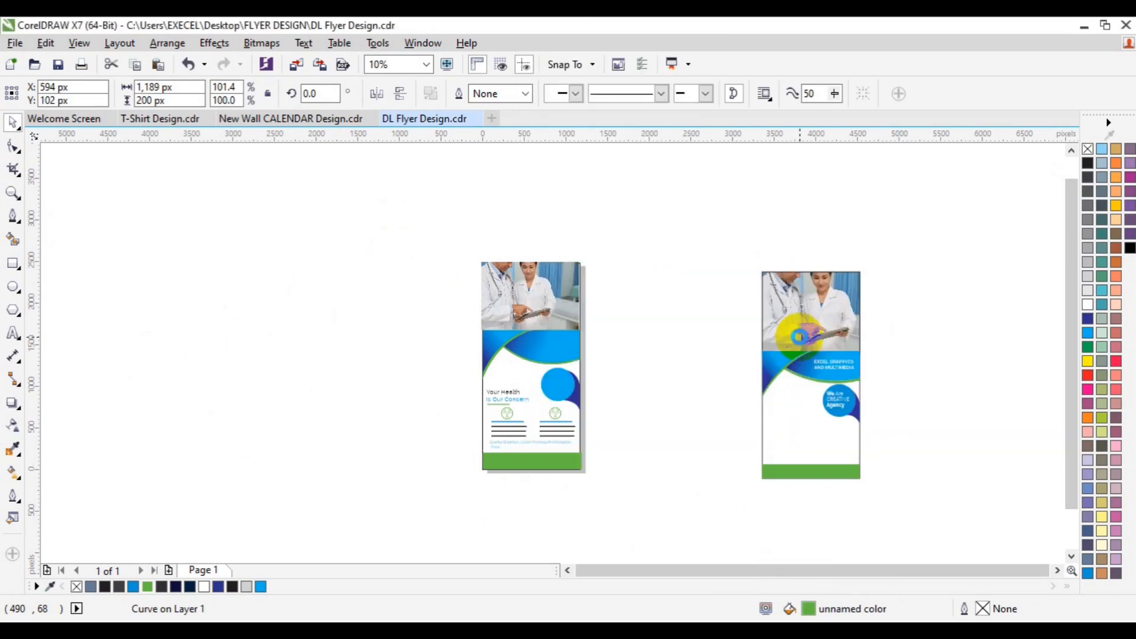
pyautogui.click(687, 435)
pyautogui.click(539, 467)
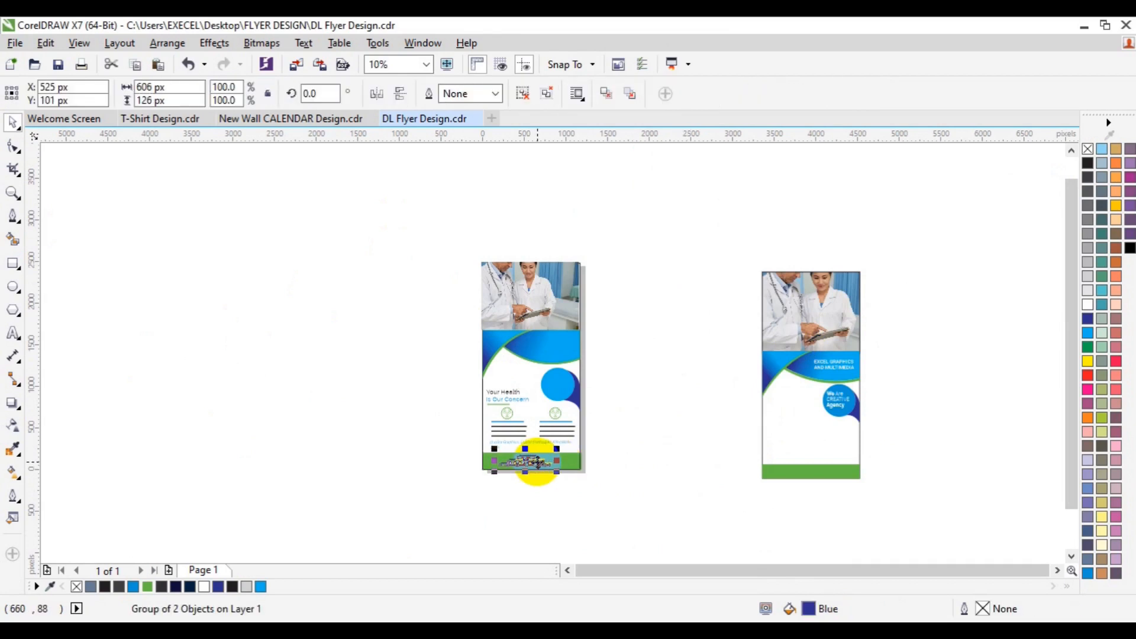
pyautogui.click(648, 391)
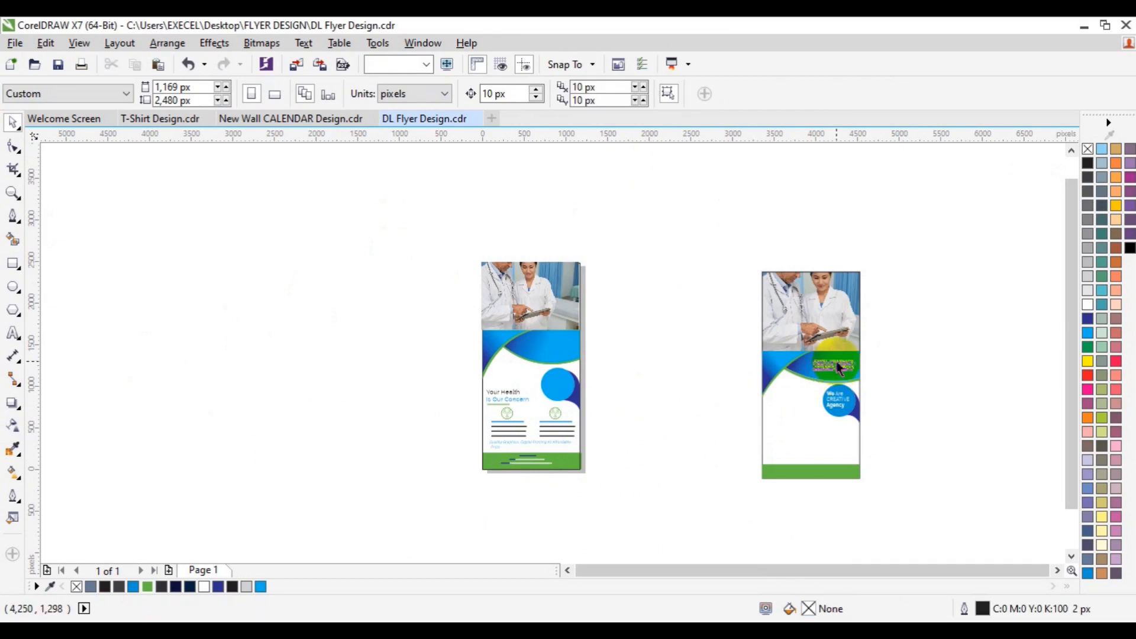
# Move the "EXCEL GRAPHICS AND MULTIMEDIA" text onto the new flyer's blue curved shape and bring it to the front of the page
pyautogui.moveTo(838, 368); pyautogui.dragTo(555, 345)
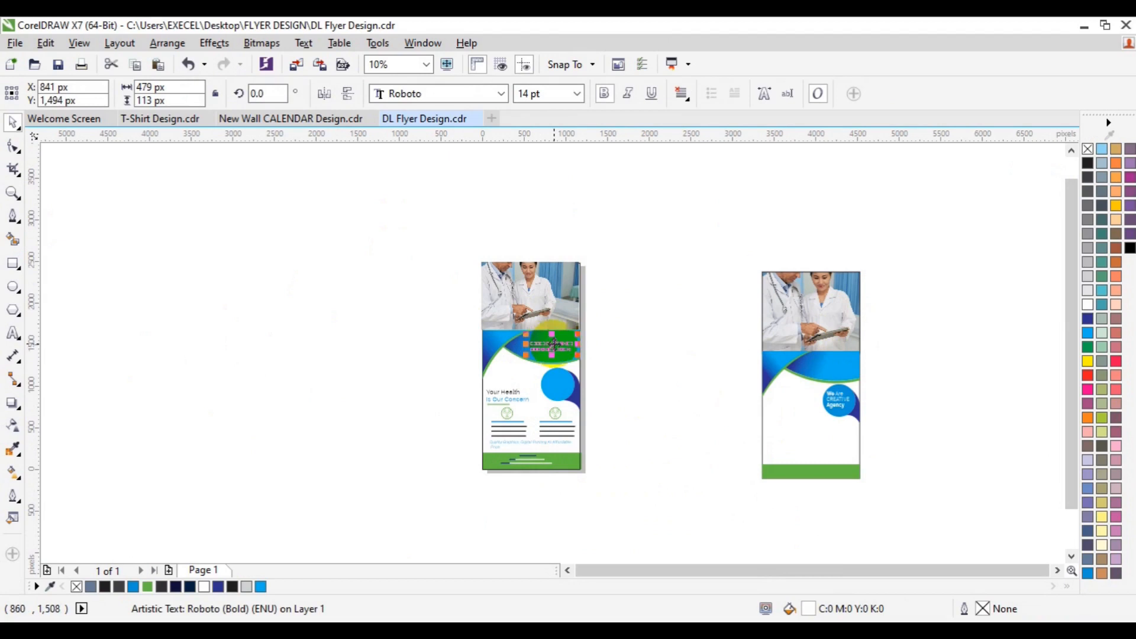
pyautogui.rightClick(558, 351)
pyautogui.moveTo(659, 472)
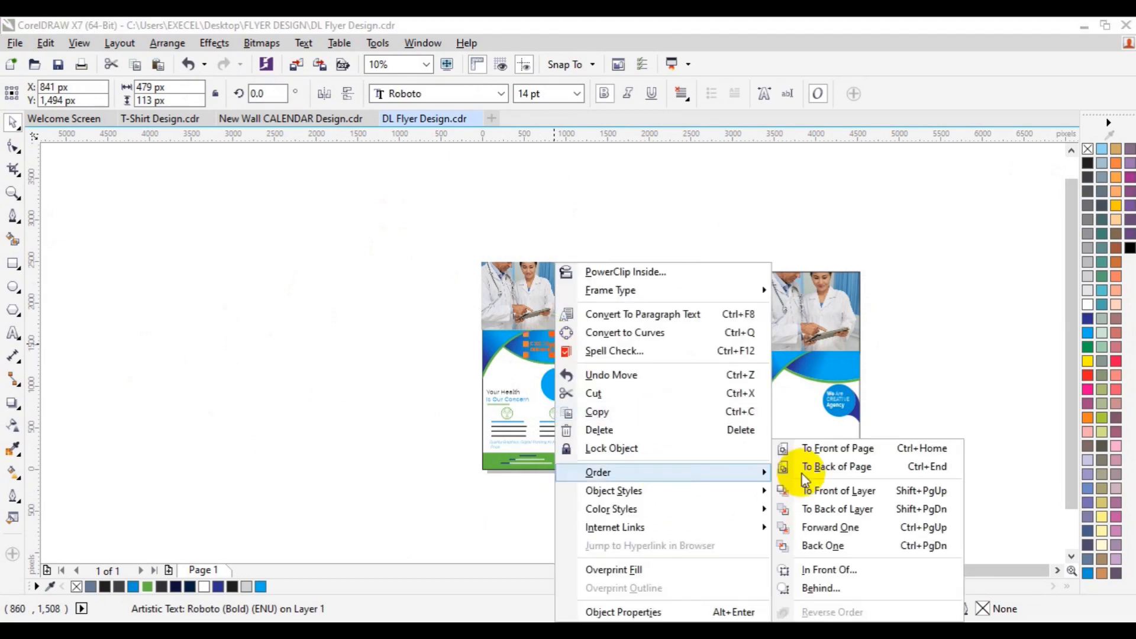
pyautogui.click(837, 449)
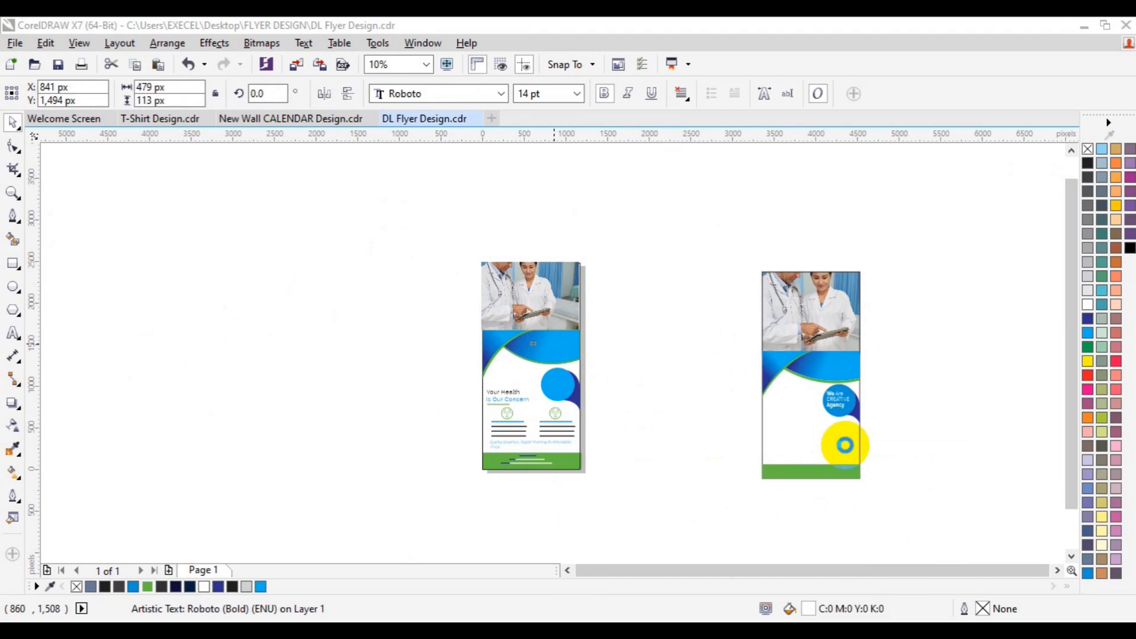
pyautogui.click(679, 453)
pyautogui.click(831, 404)
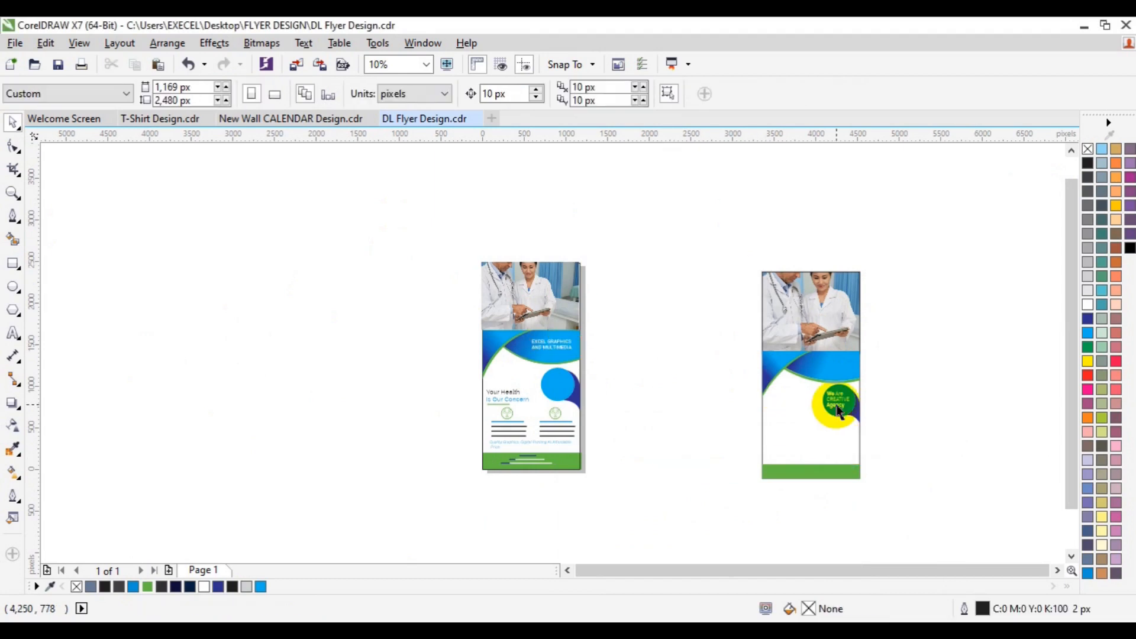
pyautogui.moveTo(837, 401); pyautogui.dragTo(774, 394)
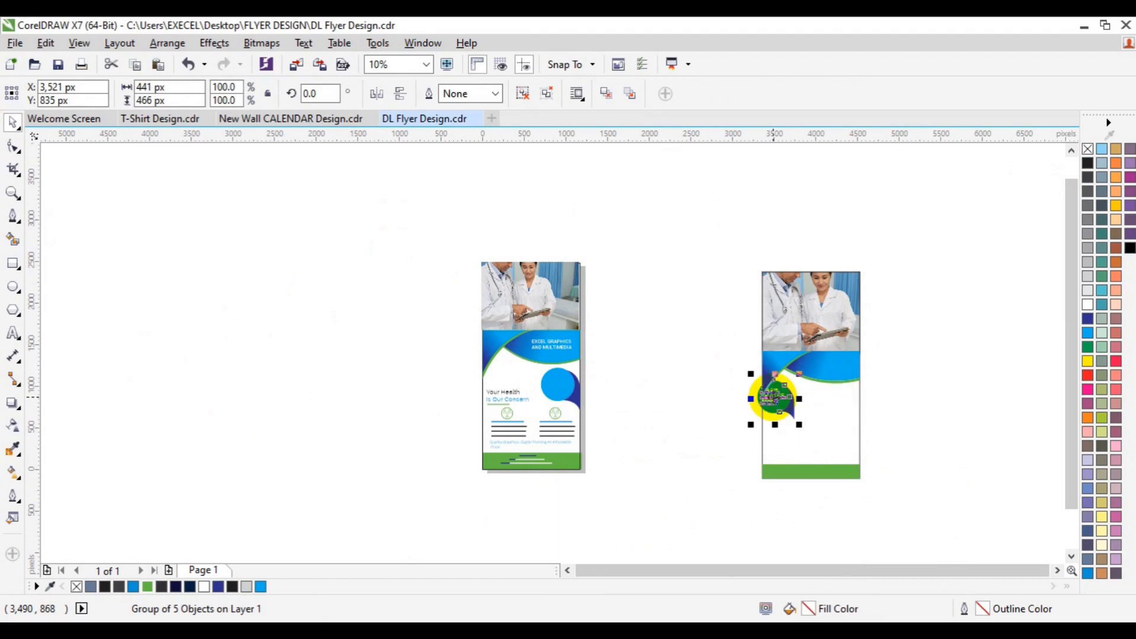
pyautogui.hotkey('ctrl', 'z')
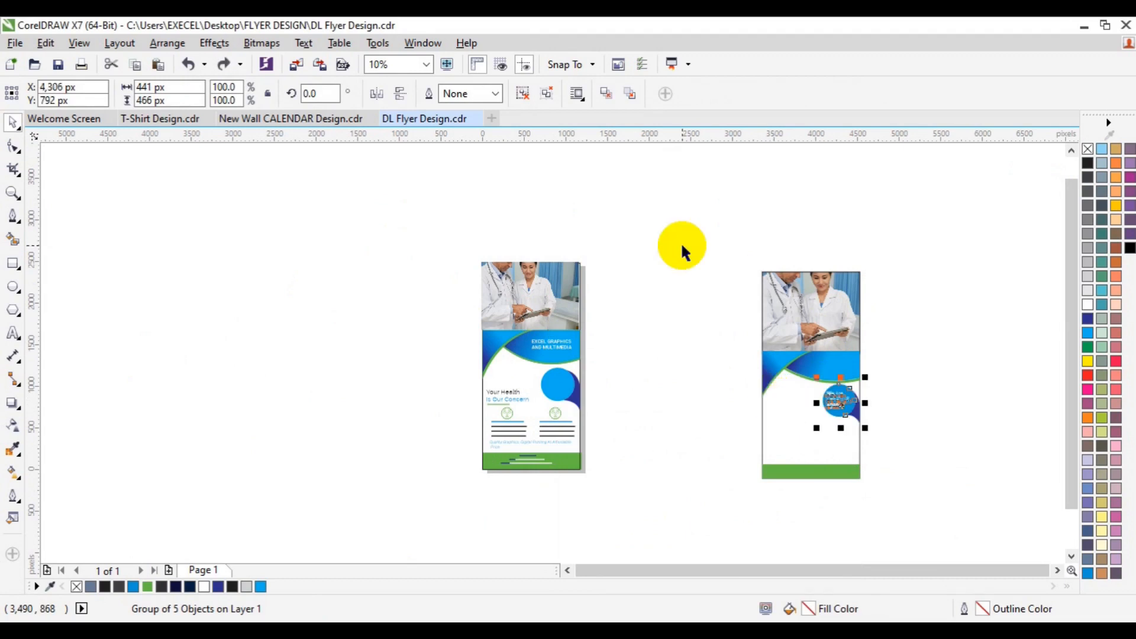
# Ungroup the finished flyer's circle group and move its "We Are CREATIVE Agency" text onto the new flyer's blue circle
pyautogui.click(533, 90)
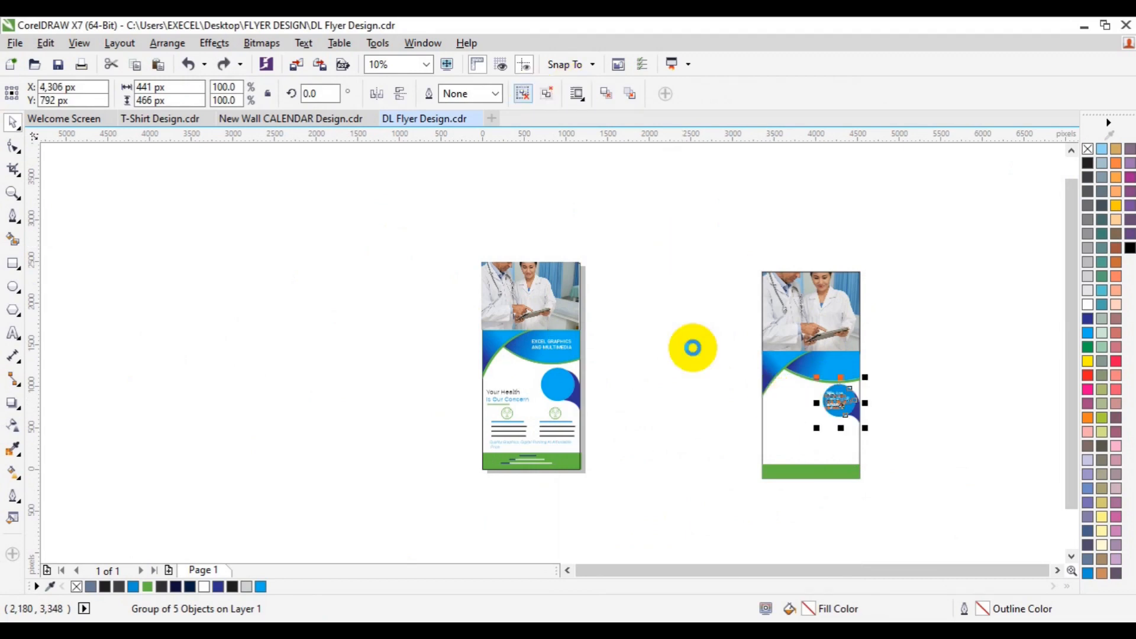
pyautogui.click(908, 424)
pyautogui.click(837, 403)
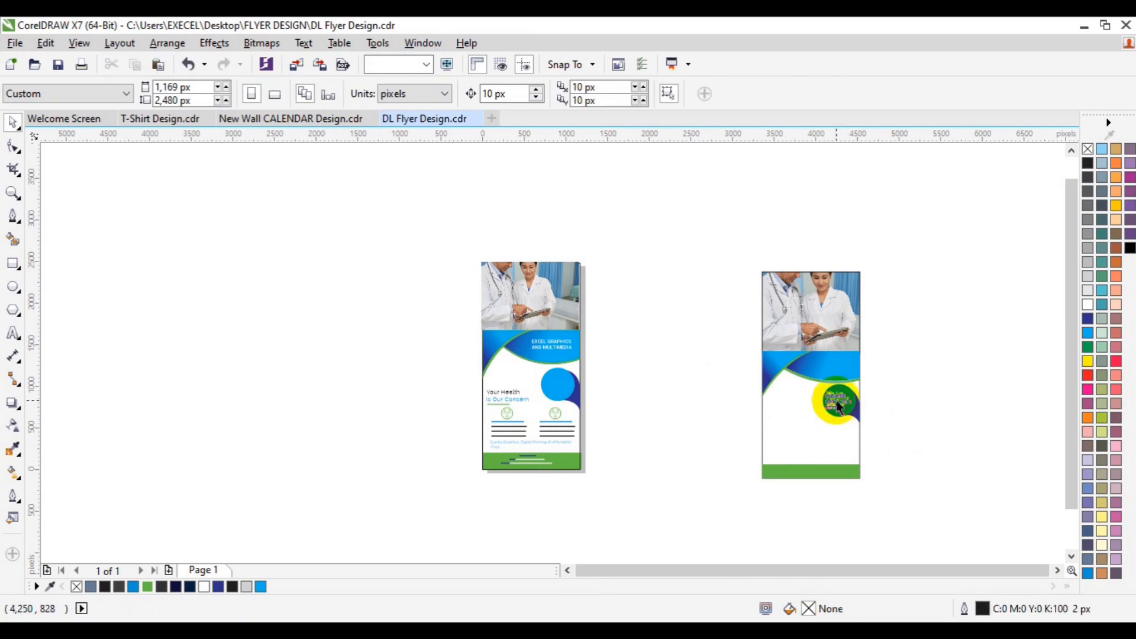
pyautogui.click(837, 403)
pyautogui.moveTo(837, 403); pyautogui.dragTo(557, 384)
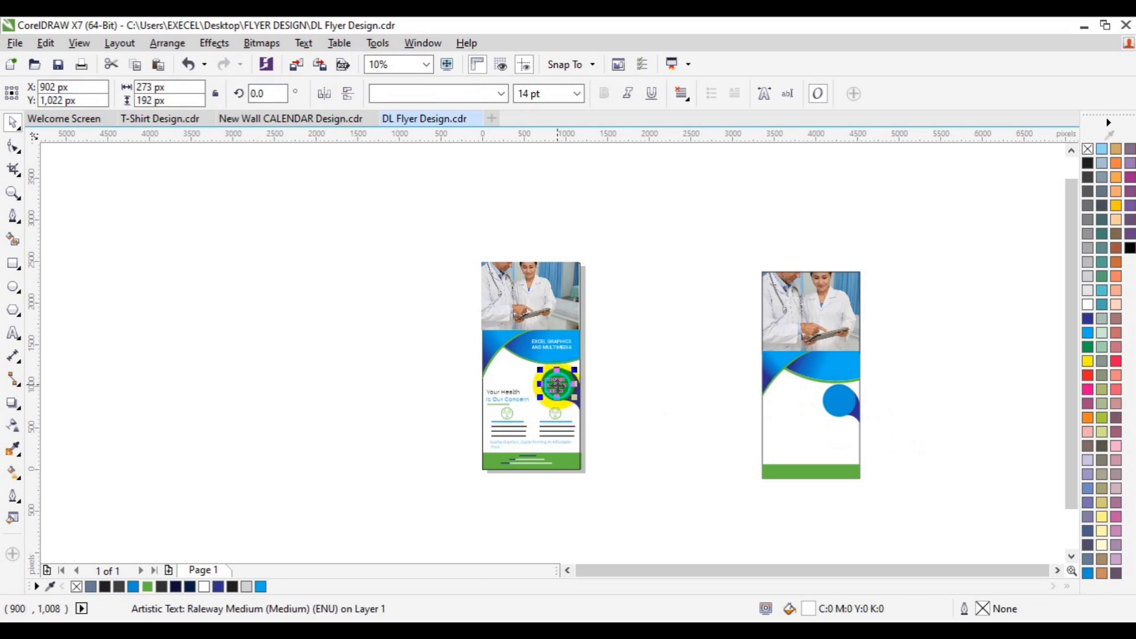
# Bring the "We Are CREATIVE Agency" text to the front of the page
pyautogui.rightClick(557, 384)
pyautogui.moveTo(652, 244)
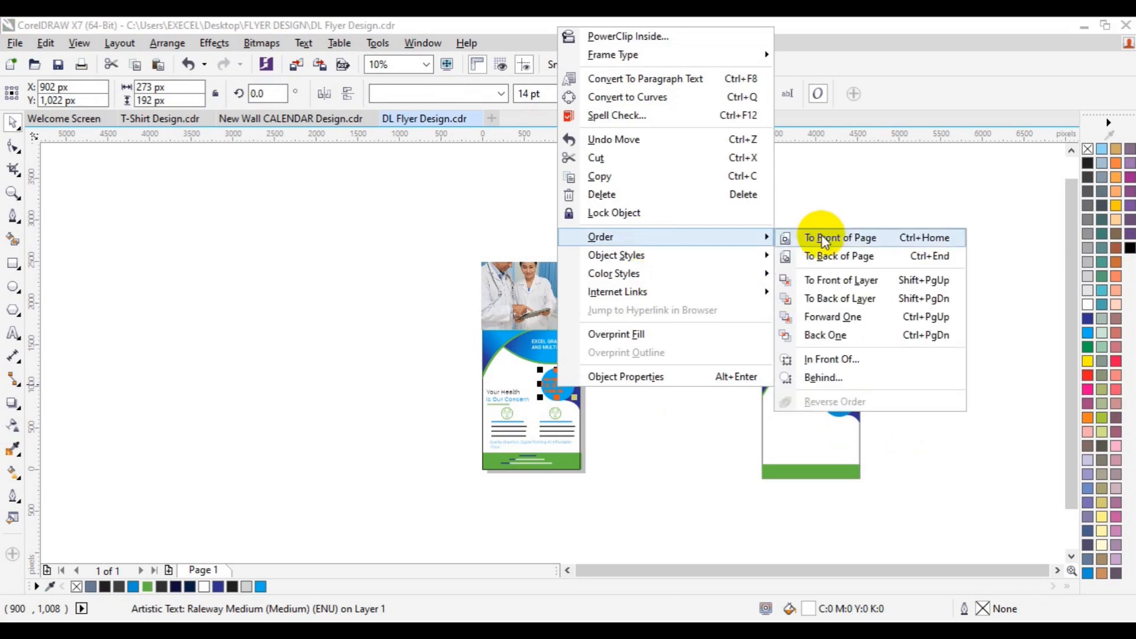
pyautogui.click(824, 239)
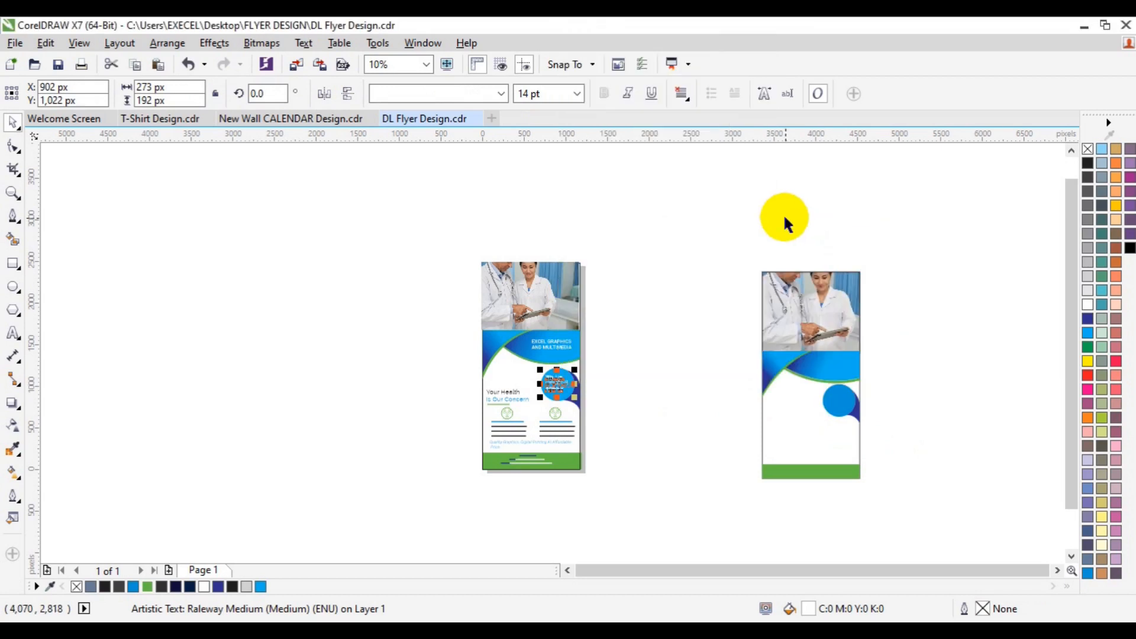
# Delete all the leftover objects of the reference flyer beside the page
pyautogui.click(730, 234)
pyautogui.moveTo(711, 235); pyautogui.dragTo(891, 501)
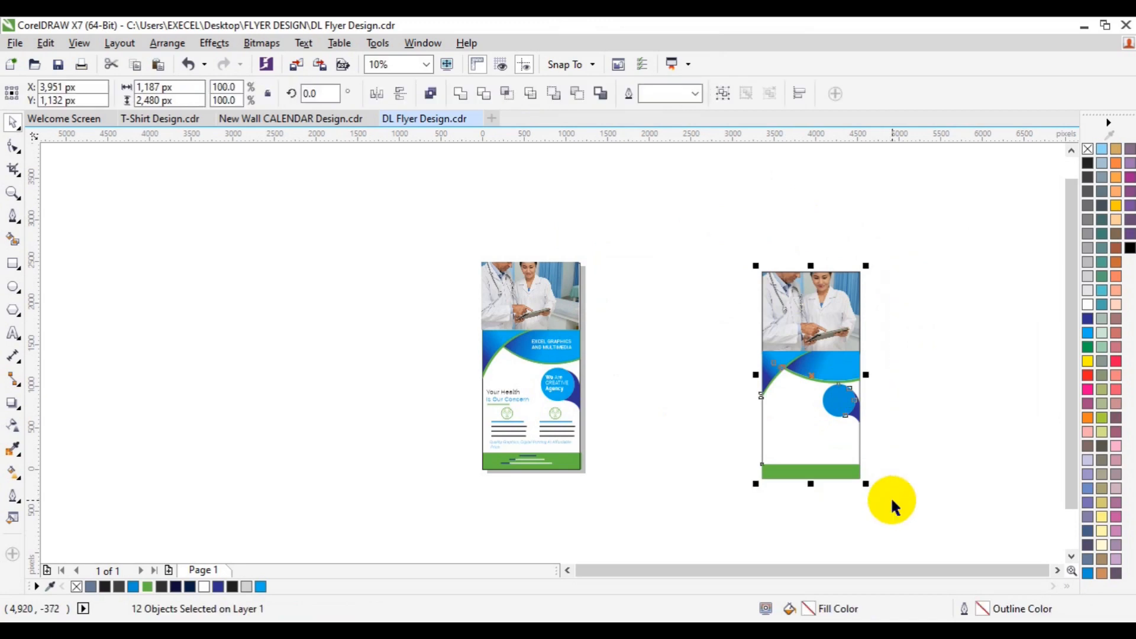
pyautogui.press('Delete')
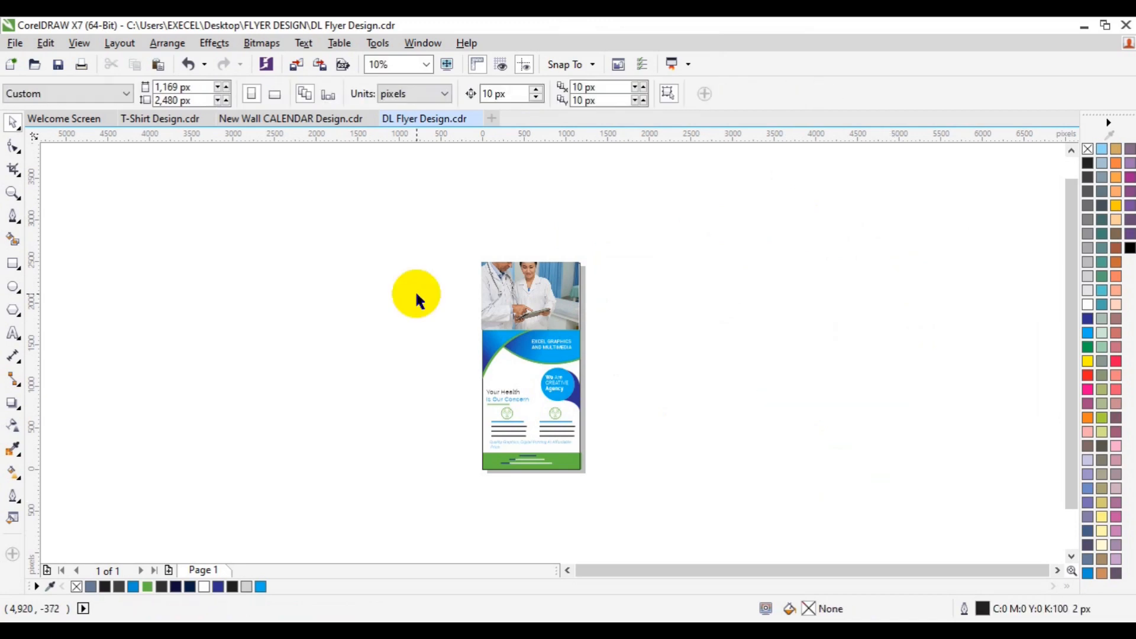
# Examine the completed flyer at 25% zoom, from the doctors' photo down to the contact details in the footer
pyautogui.click(20, 195)
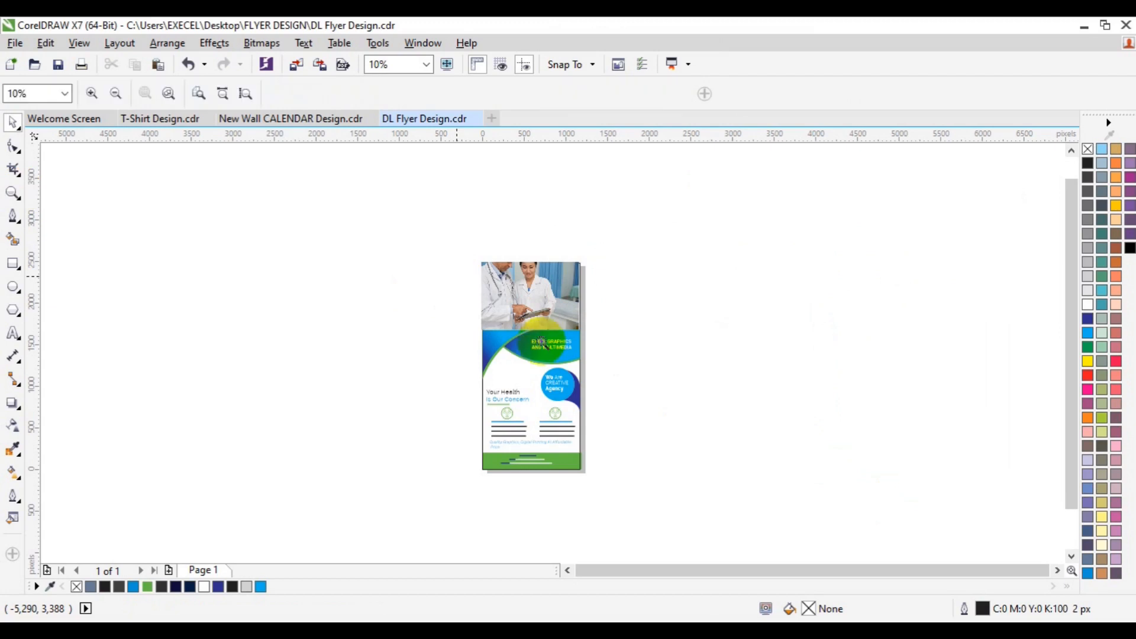
pyautogui.click(542, 342)
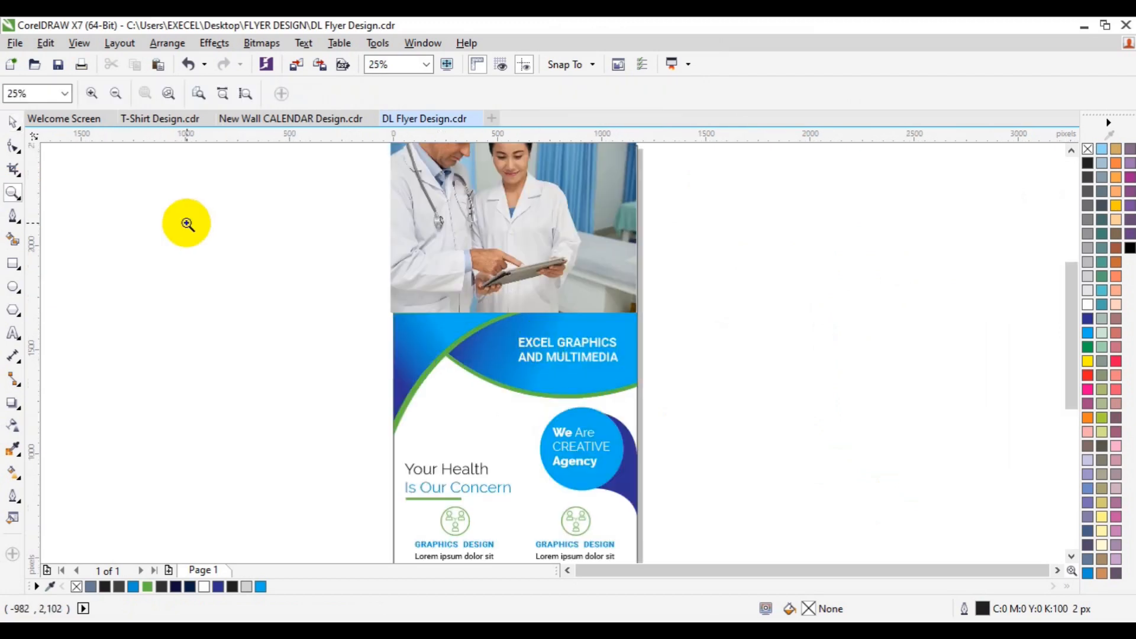
pyautogui.click(15, 123)
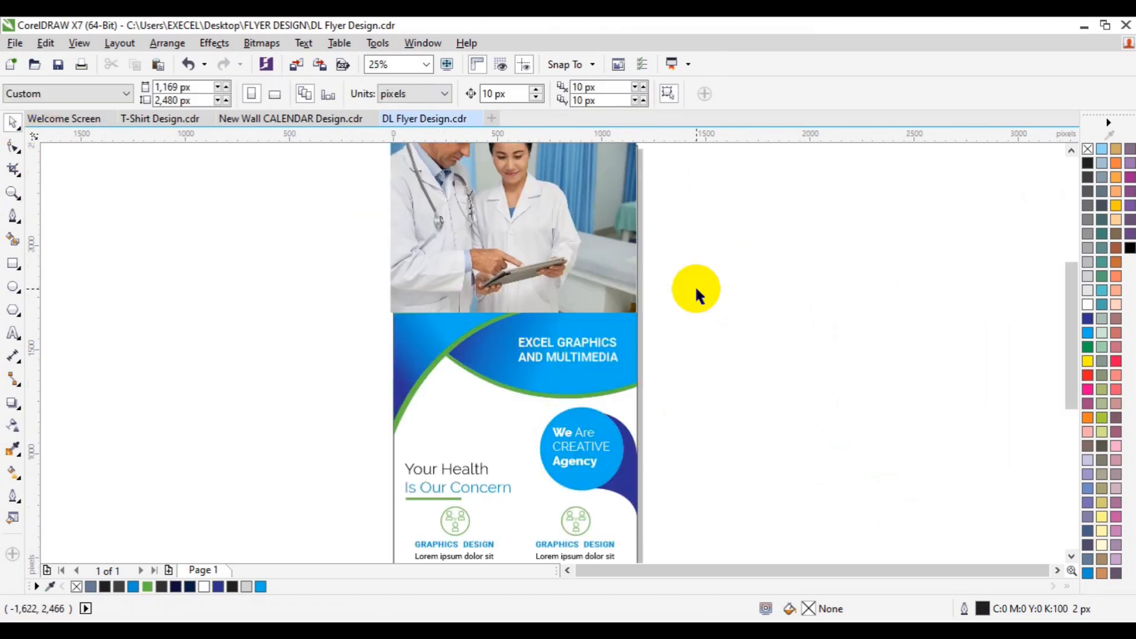
pyautogui.click(1071, 150)
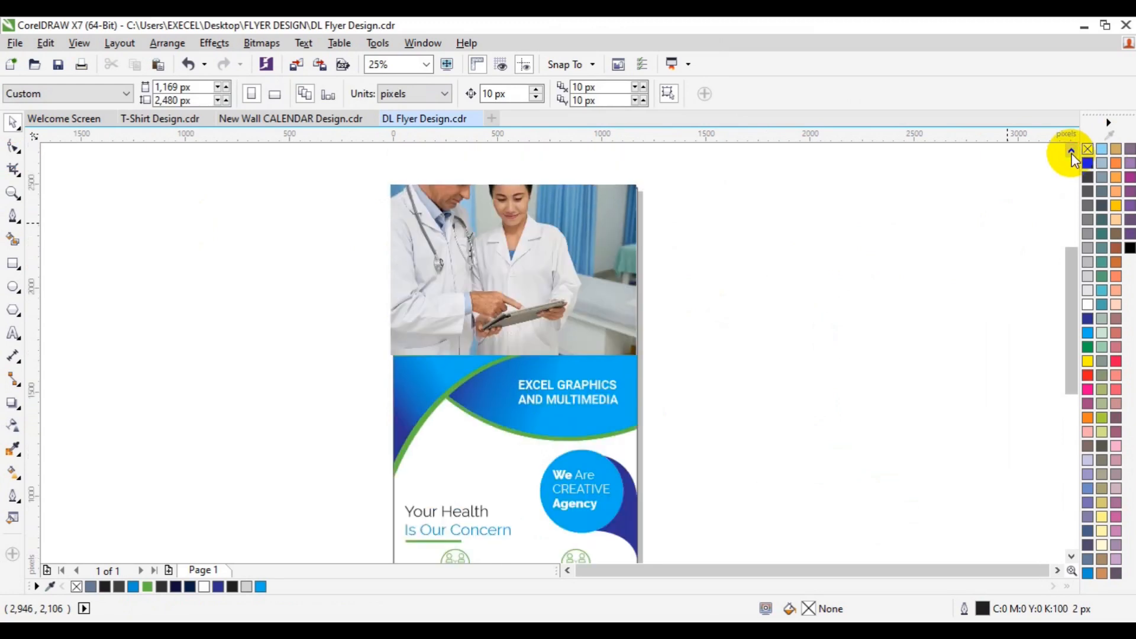
pyautogui.click(1071, 150)
pyautogui.moveTo(1071, 256); pyautogui.dragTo(1071, 294)
pyautogui.moveTo(1072, 312); pyautogui.dragTo(1076, 331)
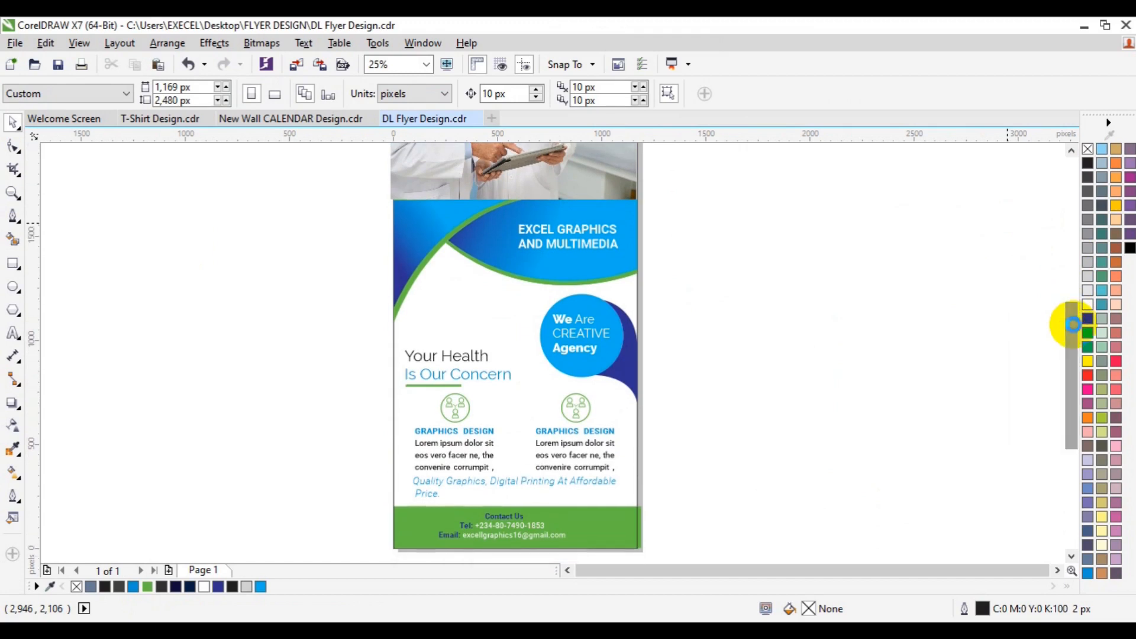